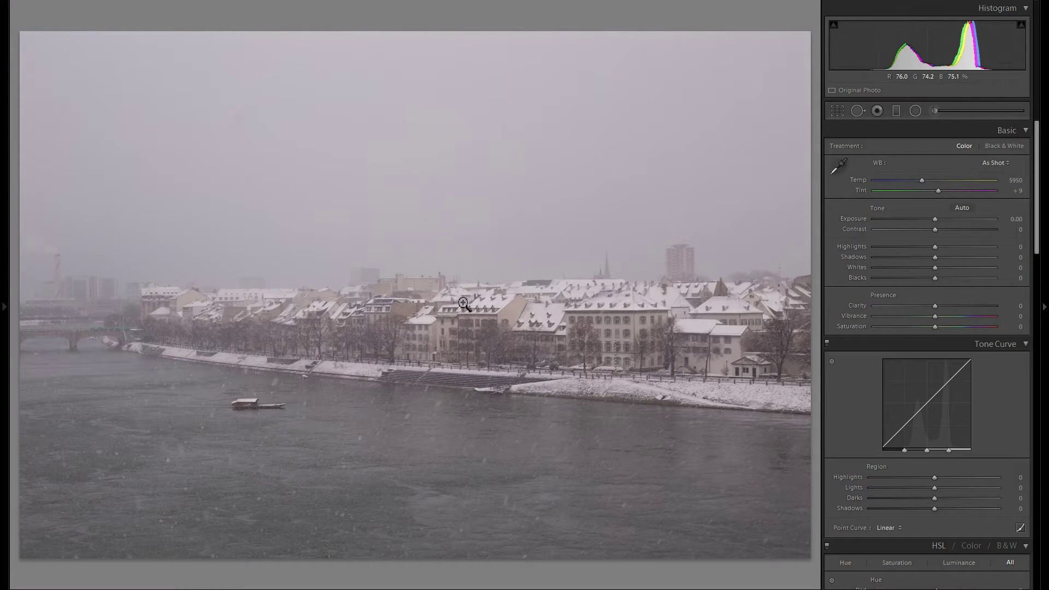
- Set the photo's Shadows to +100, Highlights to -60, Blacks to +20, Whites to +61 and Contrast to +22
drag(934, 257, 1002, 262)
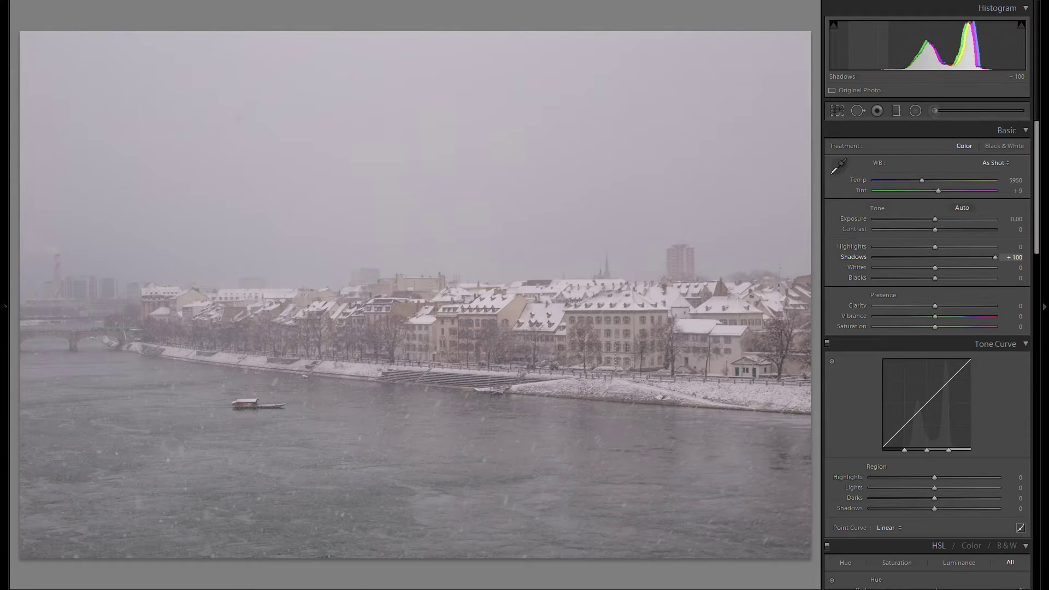
drag(936, 247, 899, 249)
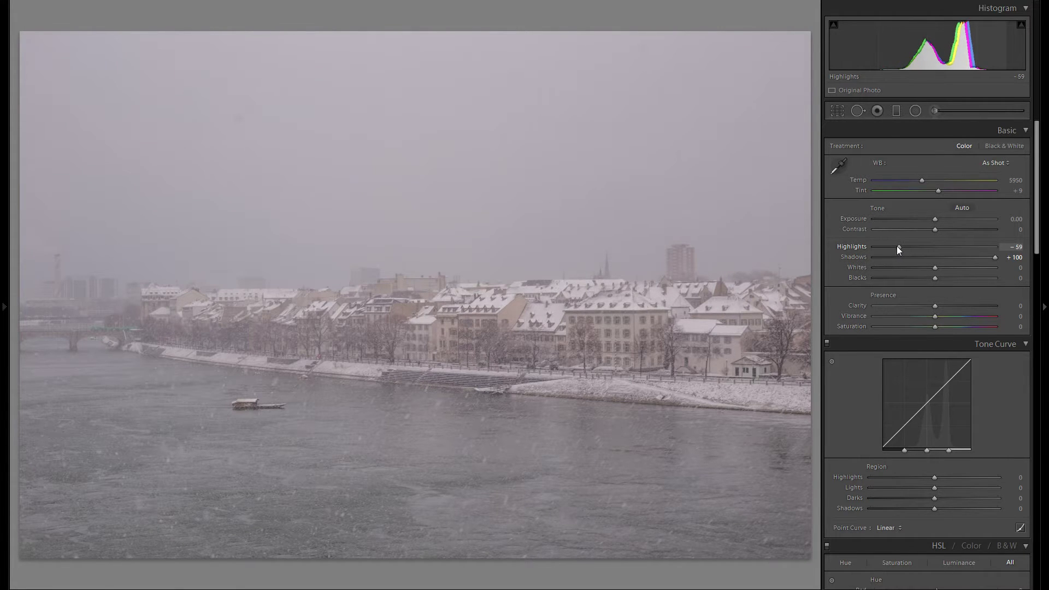
mouse_move(934, 282)
mouse_down()
mouse_move(904, 280)
mouse_move(955, 283)
mouse_move(935, 280)
mouse_move(954, 281)
mouse_move(945, 282)
mouse_up()
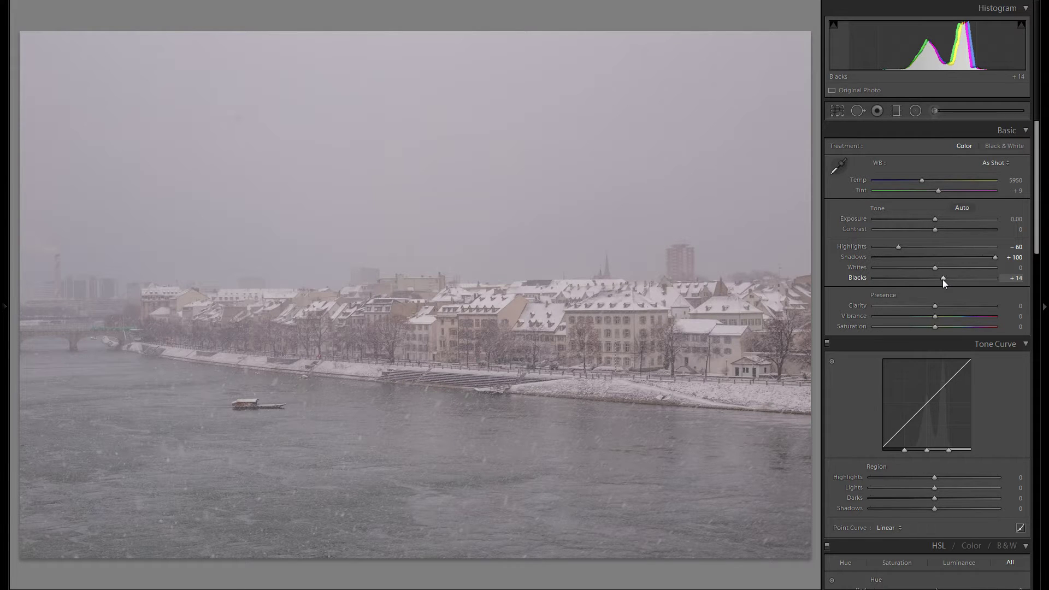
drag(944, 281, 972, 270)
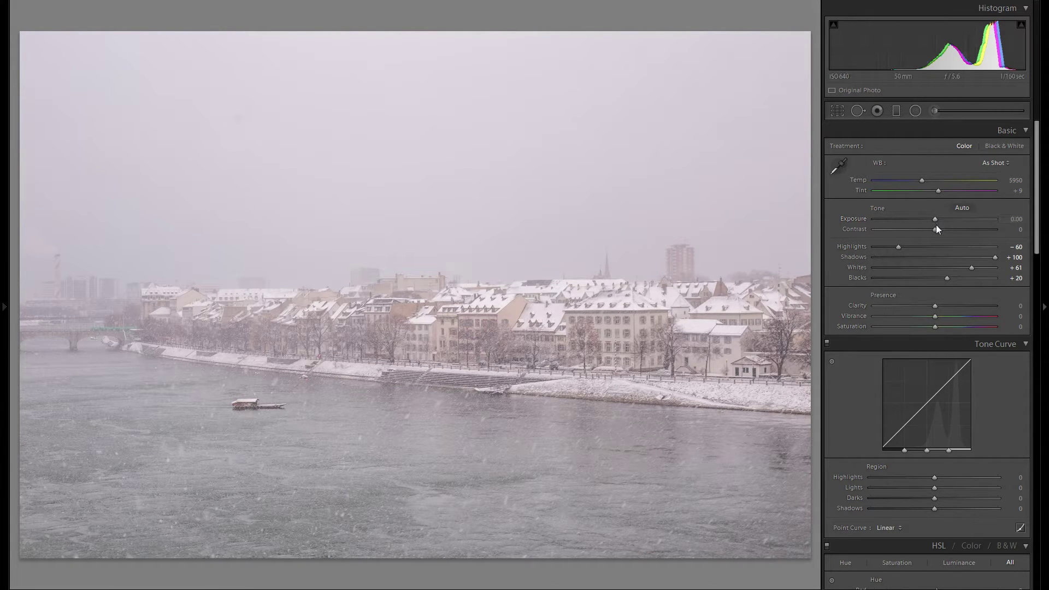
mouse_move(936, 226)
mouse_down()
mouse_move(913, 228)
mouse_move(981, 230)
mouse_move(918, 231)
mouse_move(962, 228)
mouse_move(950, 229)
mouse_up()
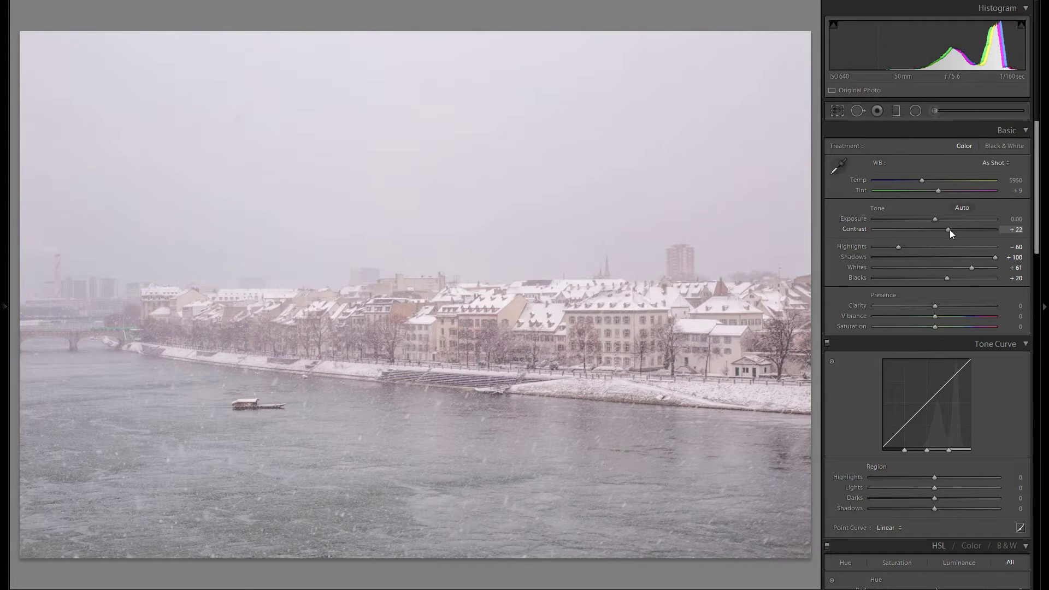
drag(949, 231, 949, 230)
- Crop the photo to a wide panorama, trimming the empty sky above the houses and the water below the boat
click(836, 112)
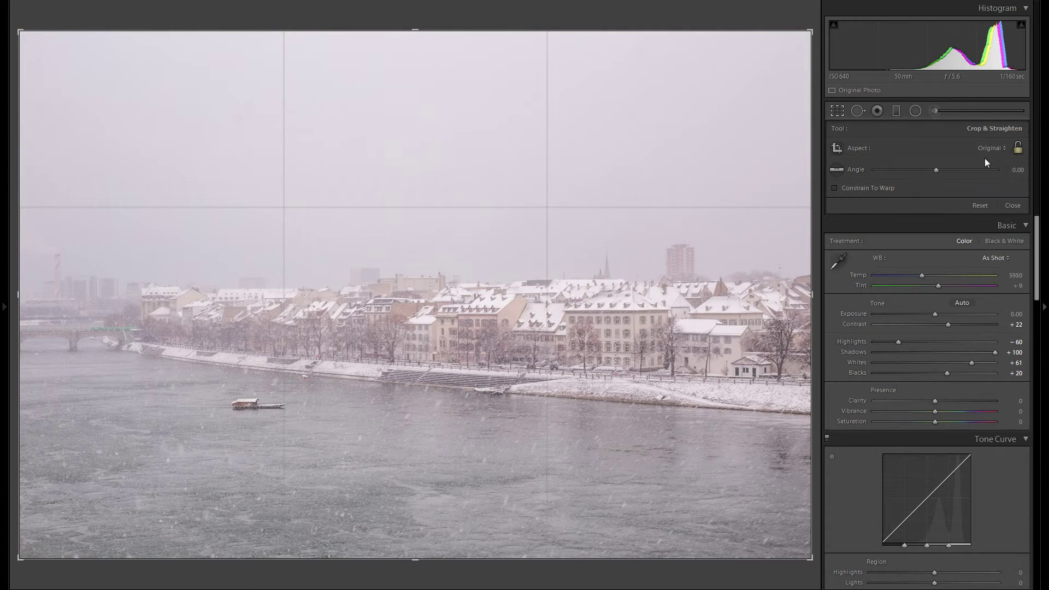
drag(418, 30, 414, 115)
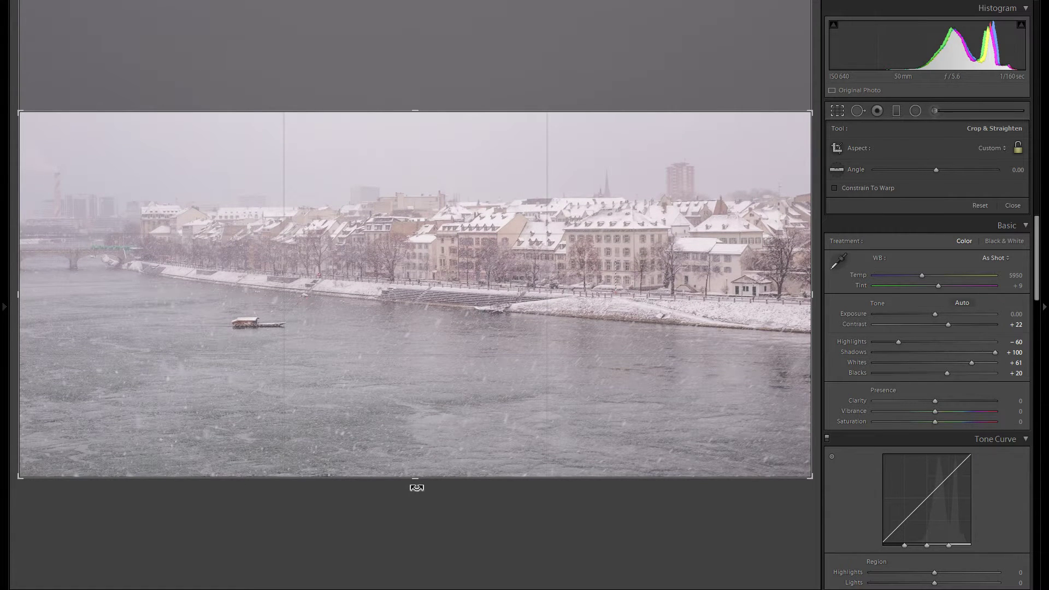
drag(414, 480, 412, 438)
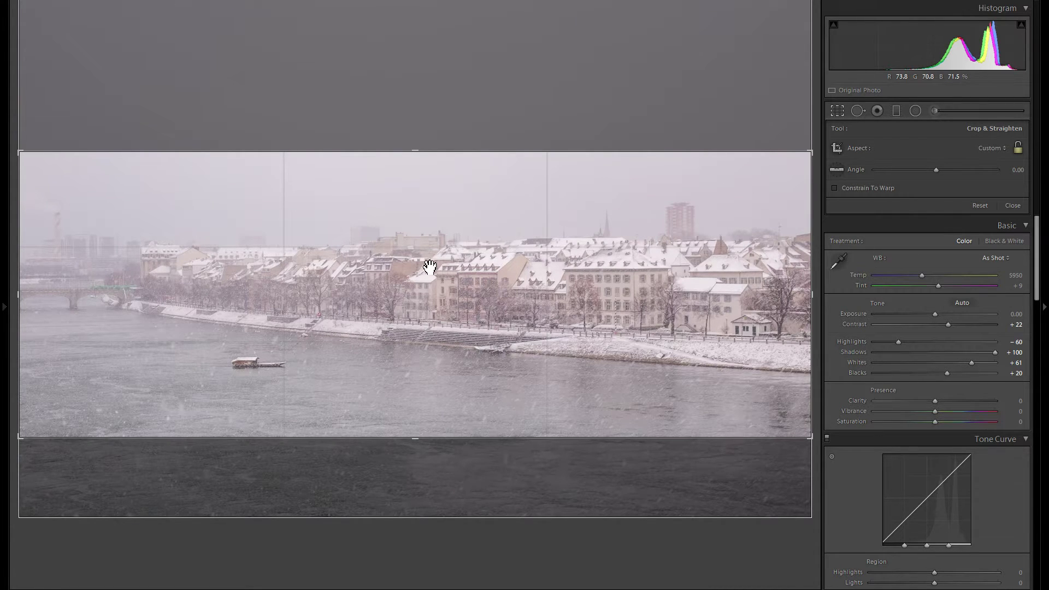
key(Return)
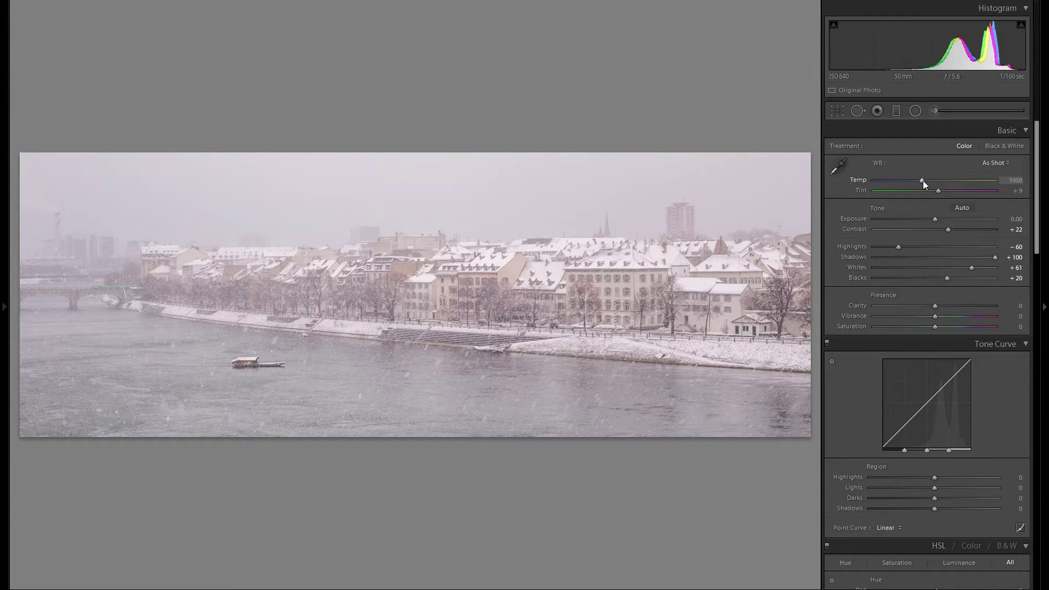
- Cool the white balance by setting the colour temperature to 4896
mouse_move(923, 184)
mouse_down()
mouse_move(902, 187)
mouse_move(922, 185)
mouse_up()
drag(923, 182, 910, 189)
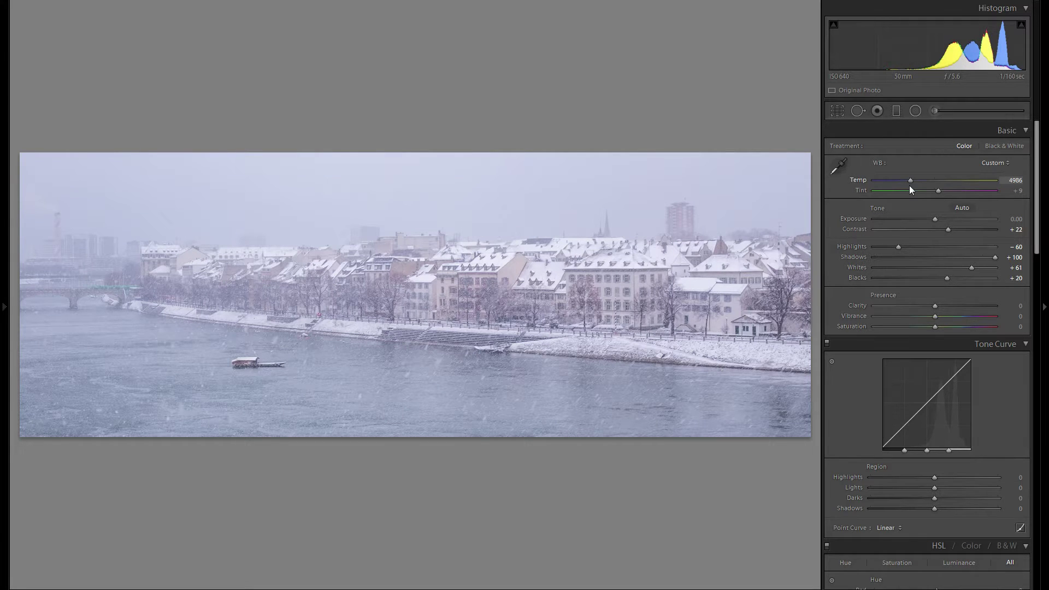
drag(910, 189, 910, 189)
- Try a magenta tint of about +40 and restore the original tint
mouse_move(938, 190)
mouse_down()
mouse_move(913, 191)
mouse_move(955, 190)
mouse_up()
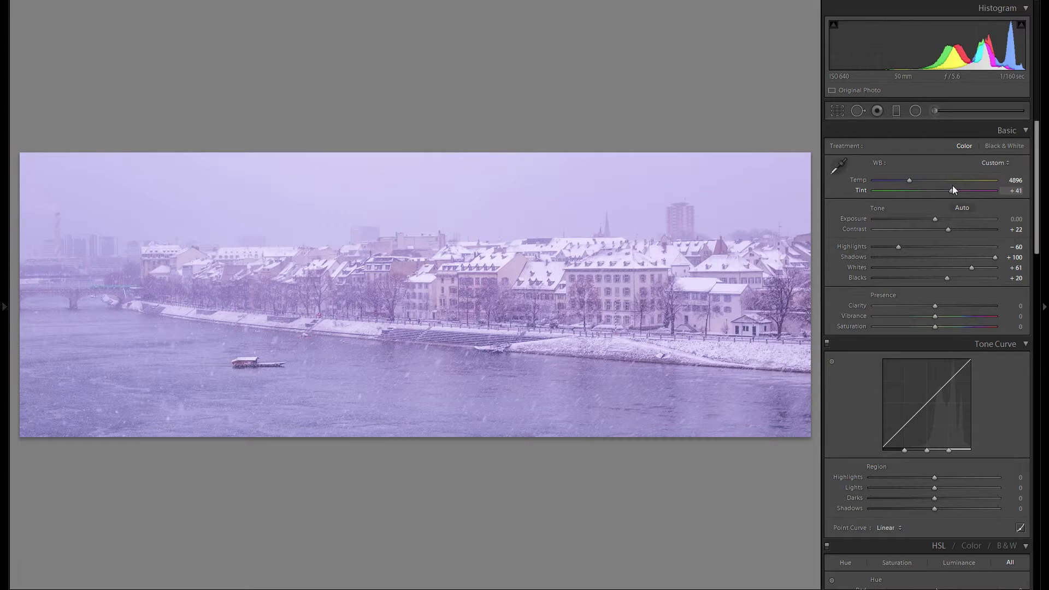
drag(953, 190, 938, 190)
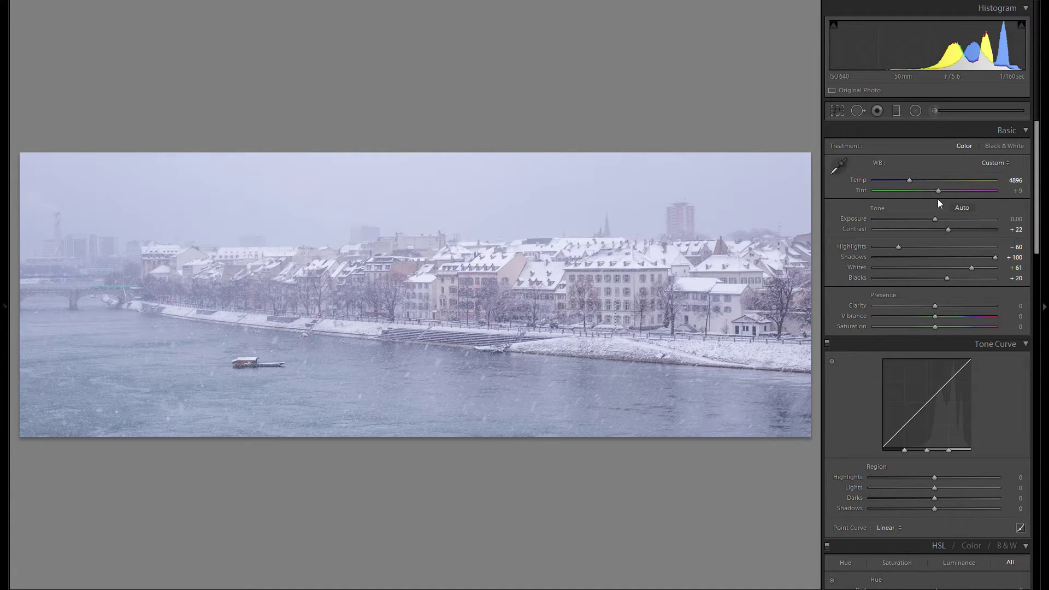
drag(940, 191, 954, 195)
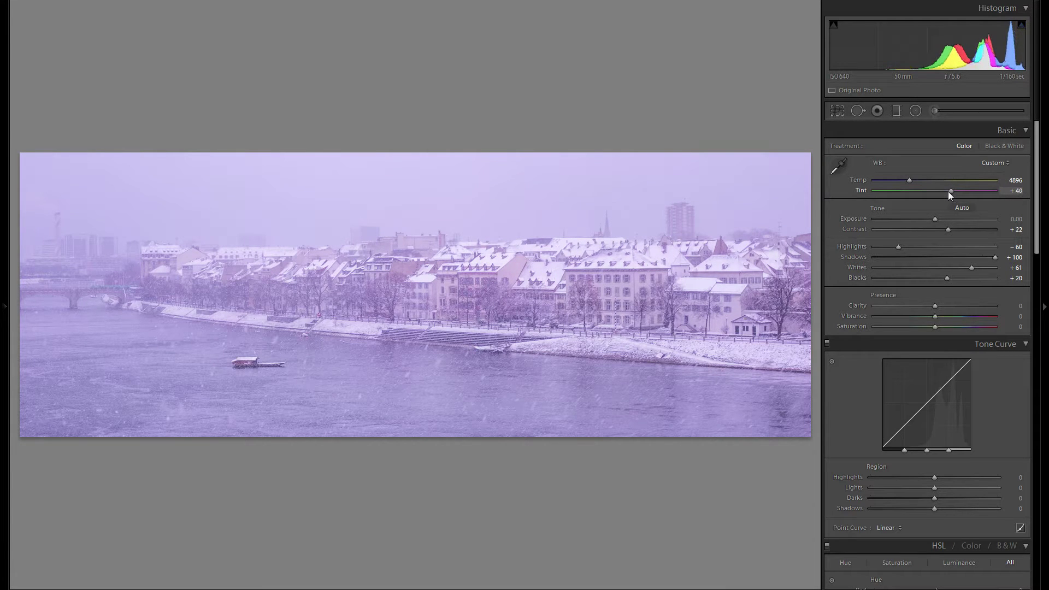
key(ctrl+z)
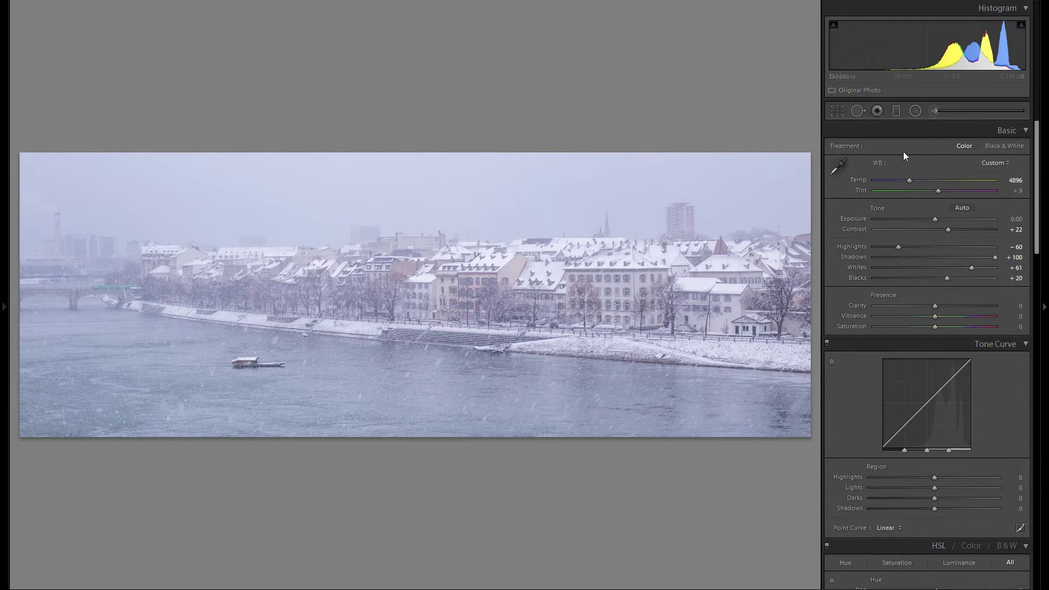
- Try Clarity at +100 and at -47, and reset it to its default
drag(935, 306, 1033, 307)
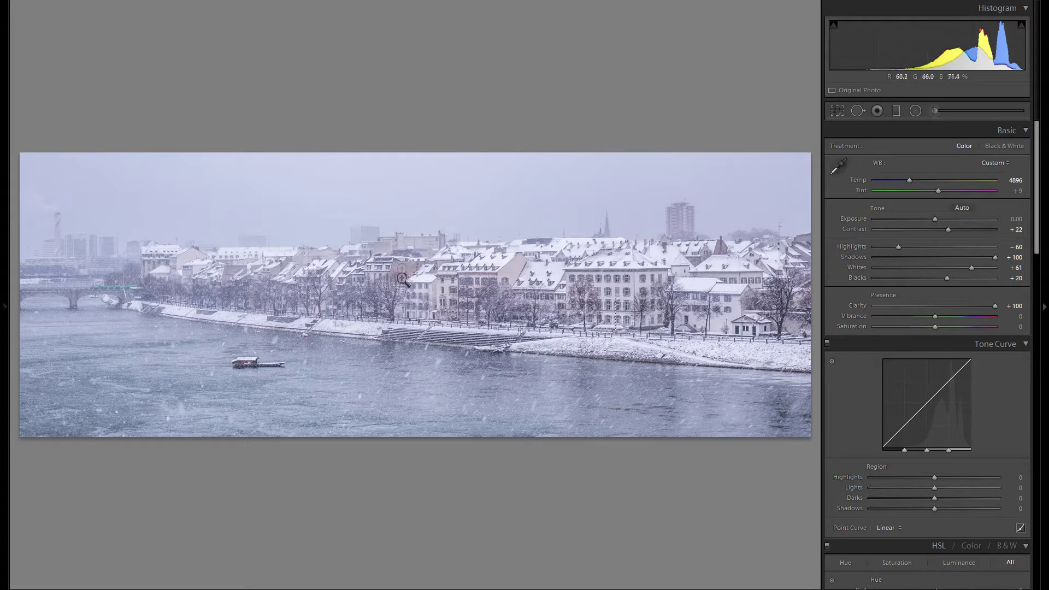
drag(942, 306, 907, 305)
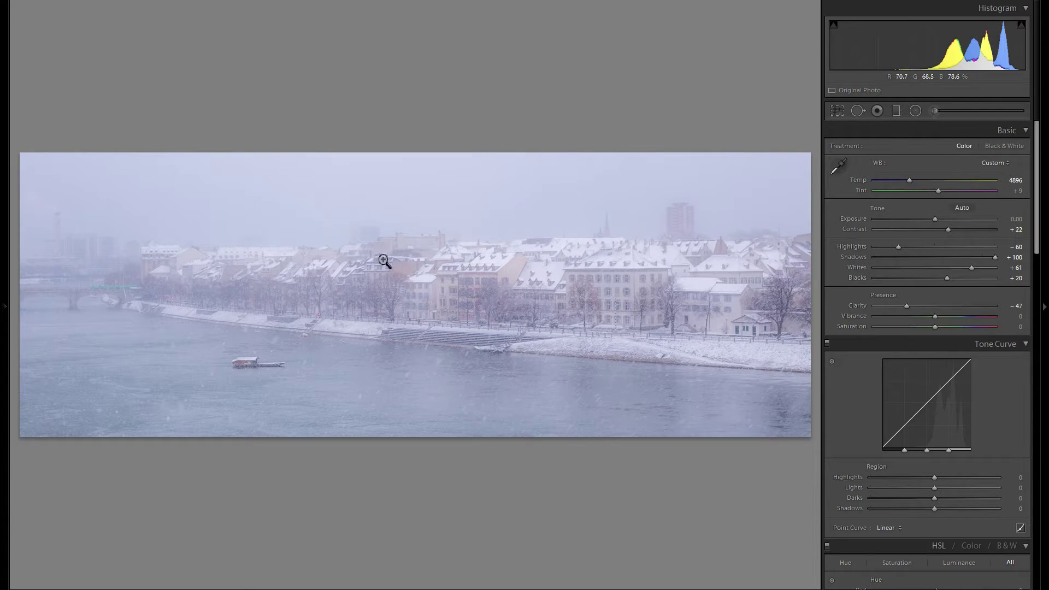
double_click(859, 306)
- Set Clarity to -2 and Vibrance to +24
mouse_move(932, 306)
mouse_down()
mouse_move(984, 308)
mouse_move(907, 310)
mouse_move(936, 312)
mouse_up()
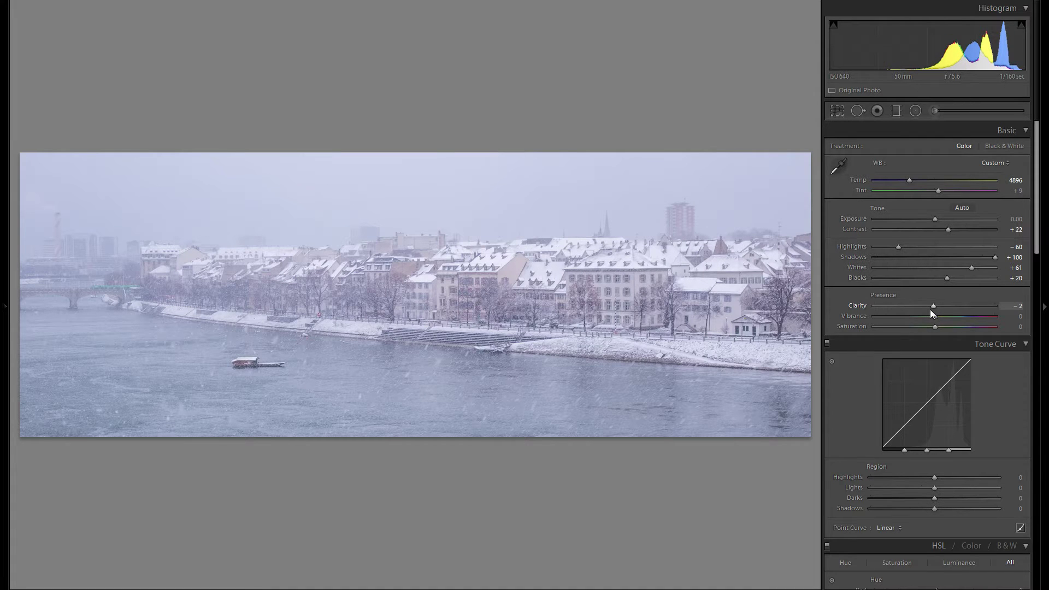
mouse_move(932, 316)
mouse_down()
mouse_move(972, 317)
mouse_move(923, 316)
mouse_move(1004, 317)
mouse_move(935, 316)
mouse_move(951, 315)
mouse_up()
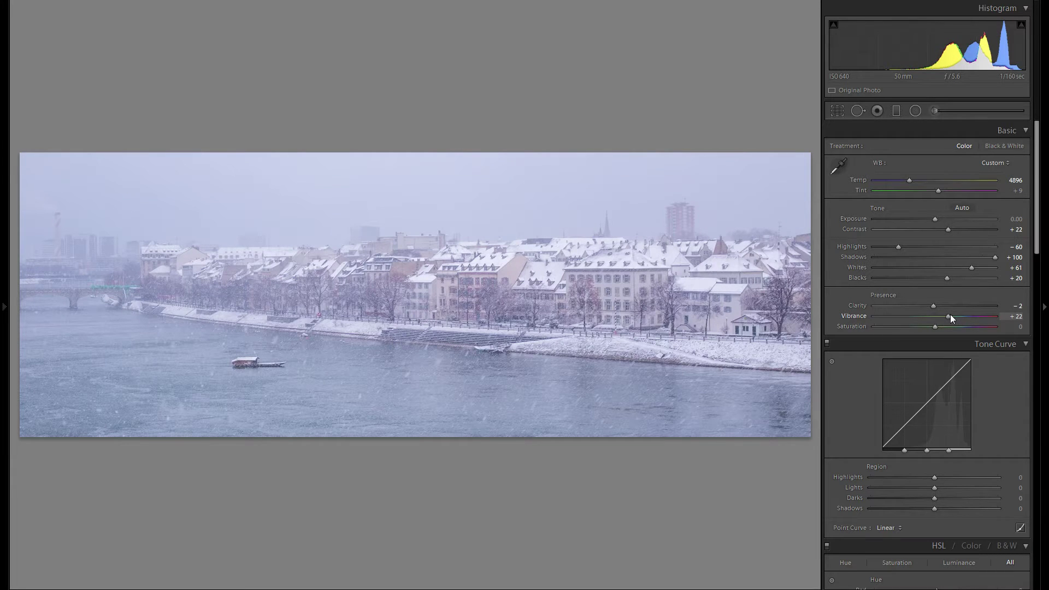
drag(950, 315, 951, 317)
- Try raising the tone curve's Highlights to +100
scroll(919, 329, down, 3)
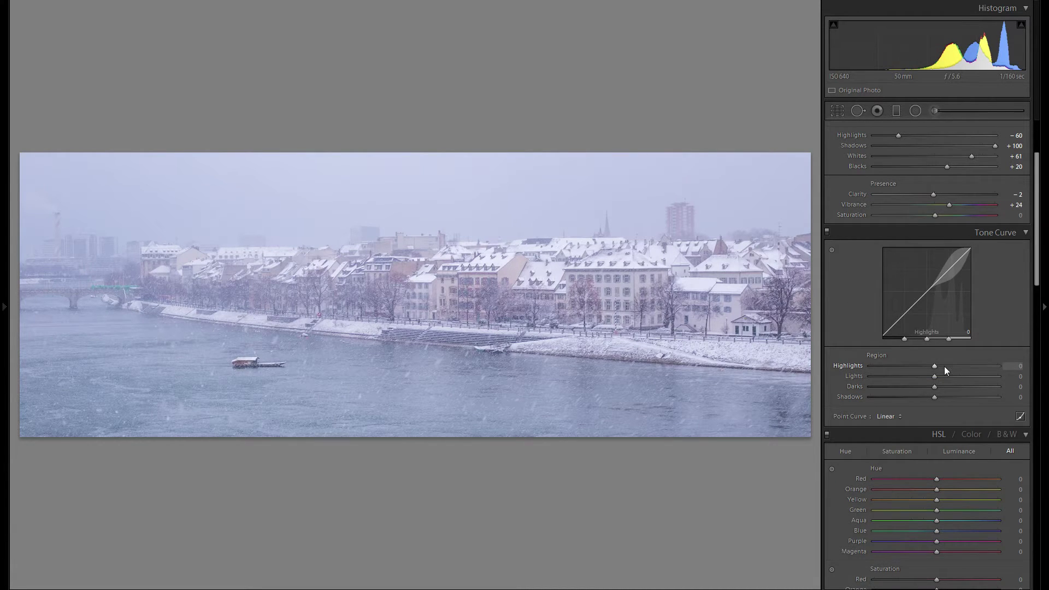
drag(934, 370, 944, 372)
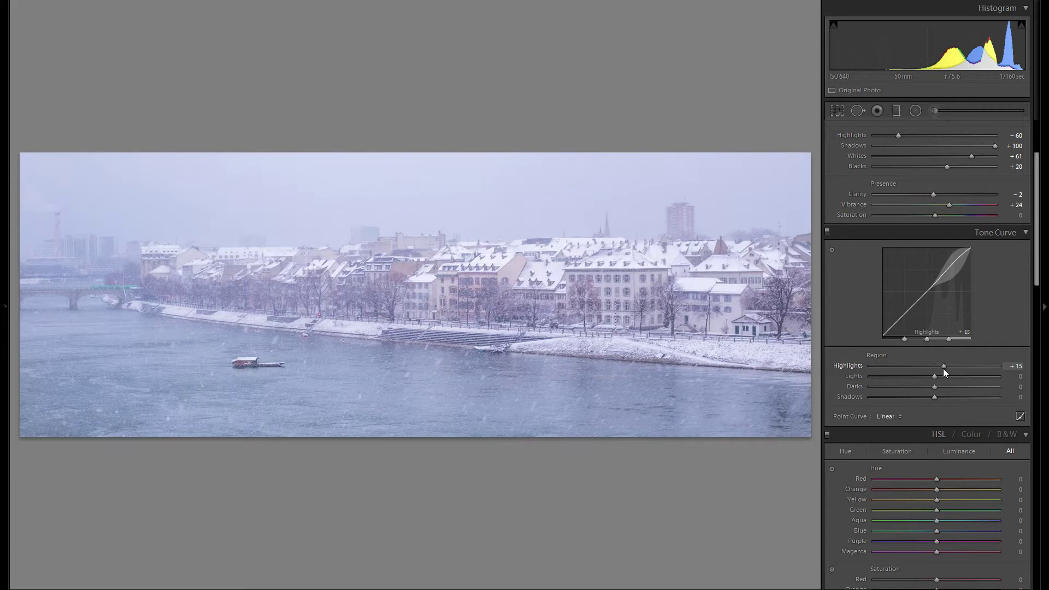
drag(943, 368, 1002, 364)
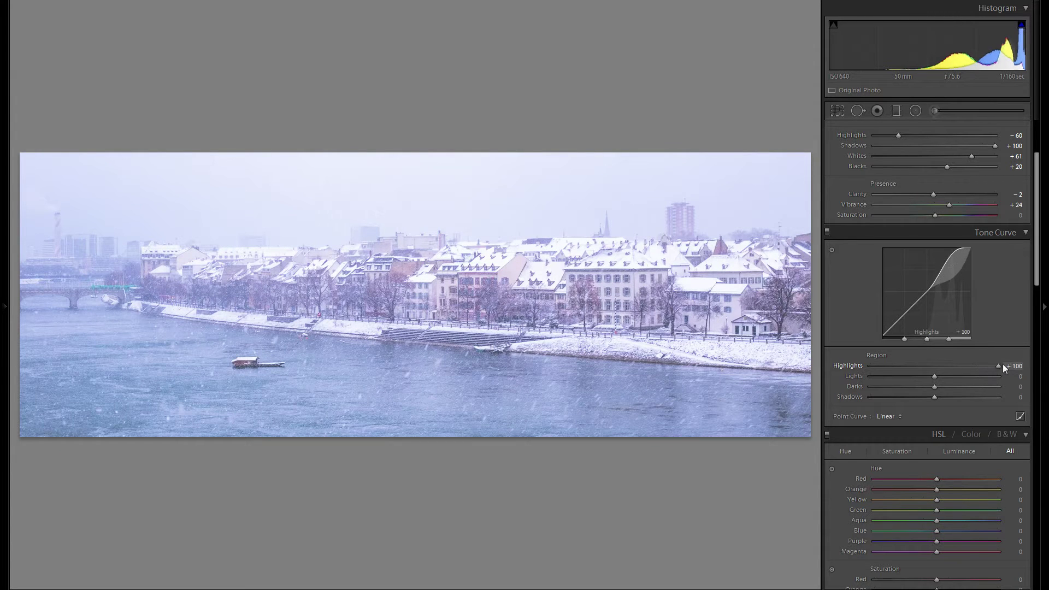
double_click(854, 365)
drag(936, 367, 998, 366)
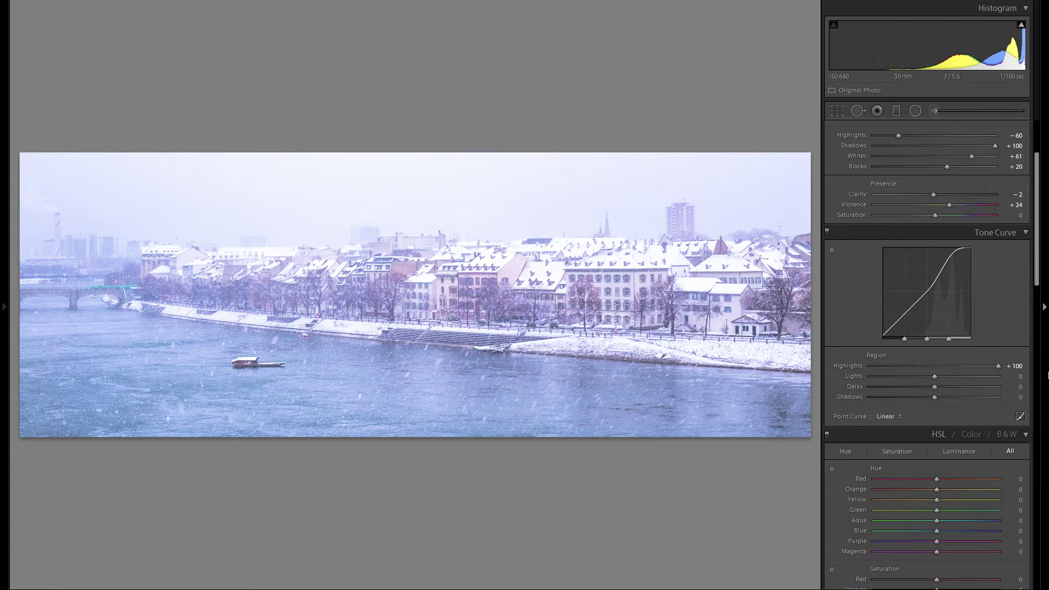
scroll(908, 381, up, 3)
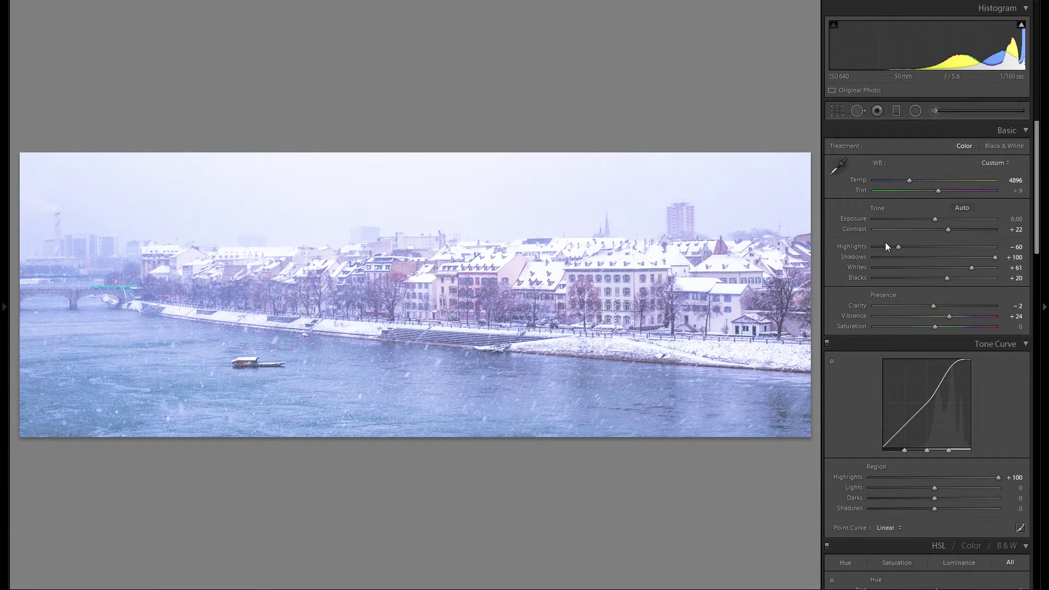
scroll(884, 241, down, 3)
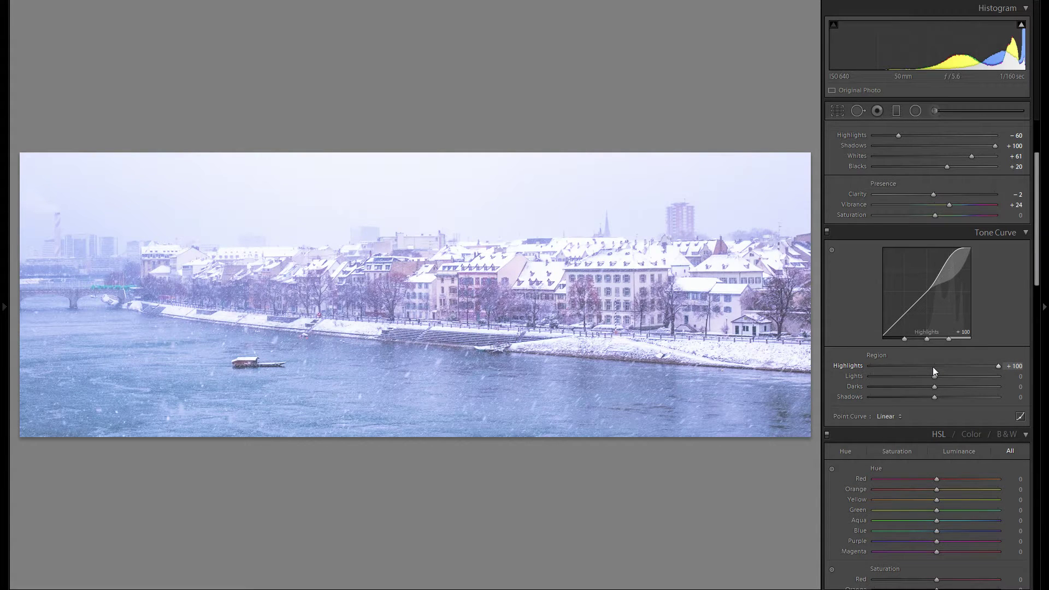
- Set the tone curve's Highlights to +75
drag(932, 366, 979, 367)
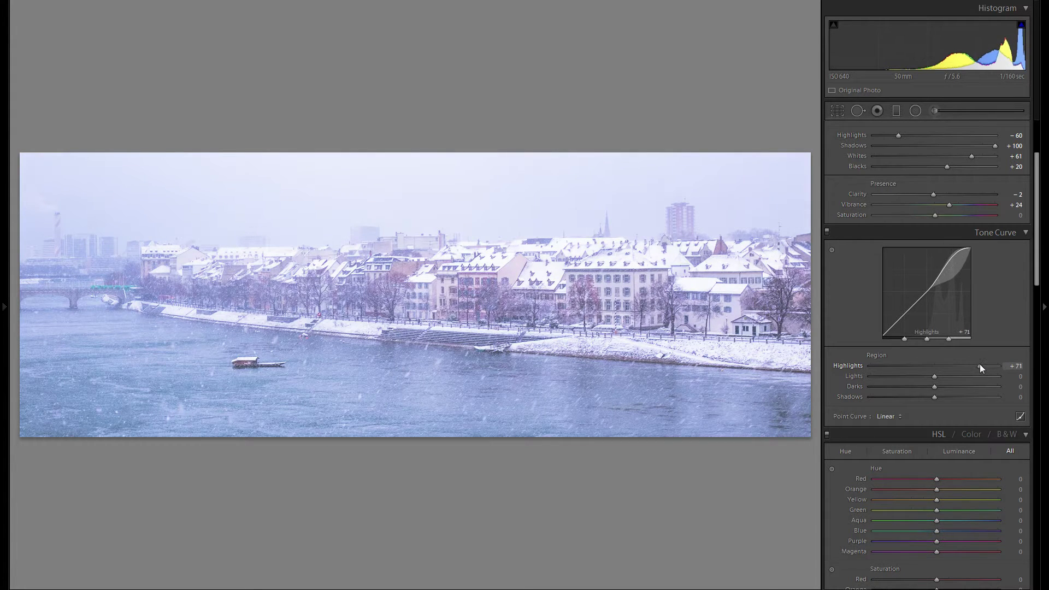
double_click(846, 365)
drag(989, 365, 982, 365)
- Set the tone curve's Lights to -19, Darks to -1 and Shadows to -45
mouse_move(935, 375)
mouse_down()
mouse_move(962, 375)
mouse_move(922, 375)
mouse_up()
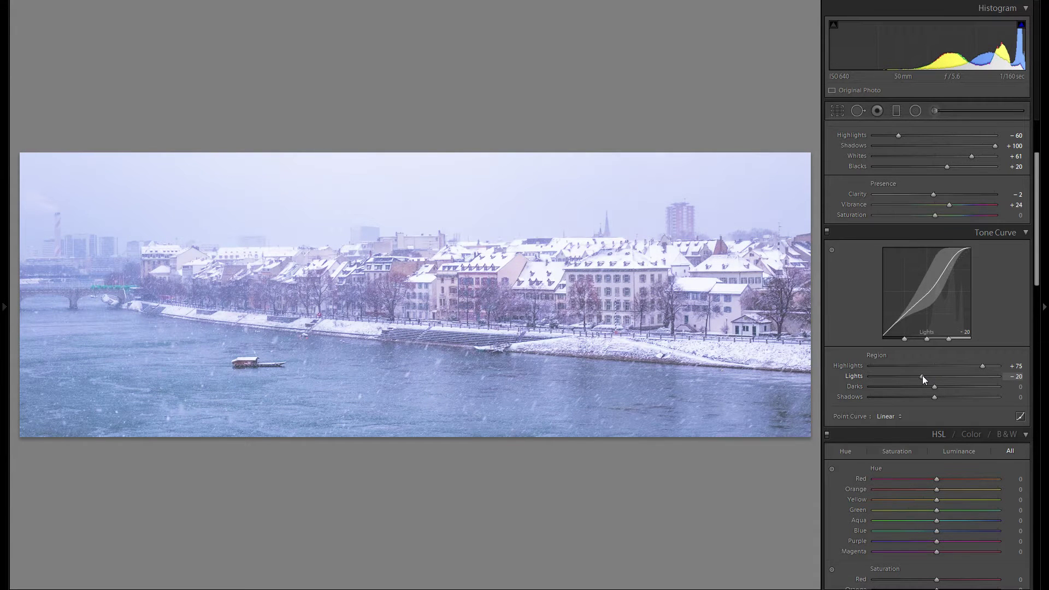
drag(922, 375, 900, 405)
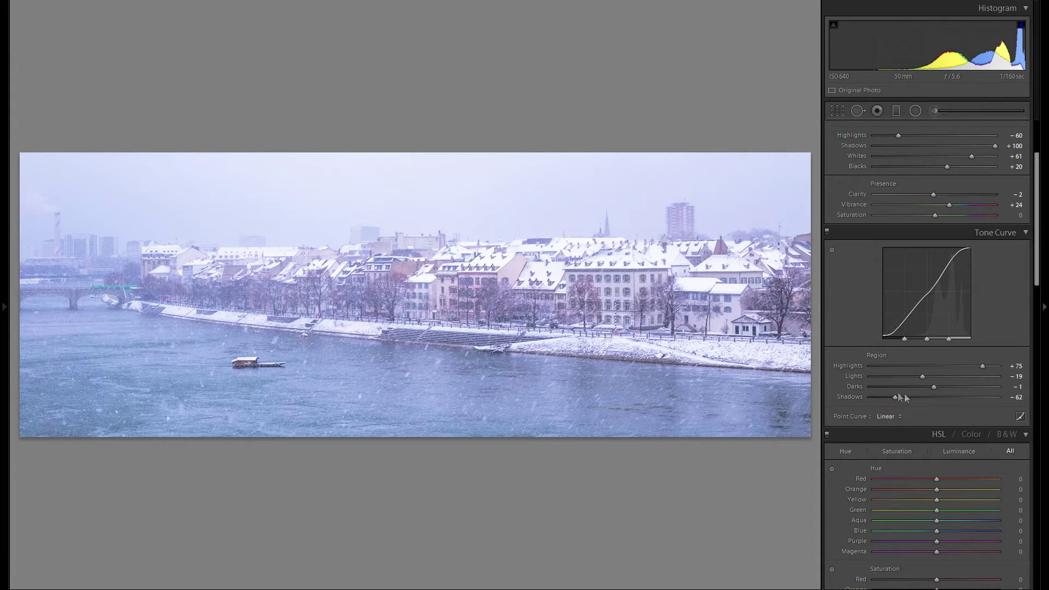
mouse_move(921, 399)
mouse_down()
mouse_move(906, 396)
mouse_move(938, 403)
mouse_up()
- Compare the Medium Contrast and Strong Contrast point curve presets with Linear, and return the point curve to Linear
click(889, 417)
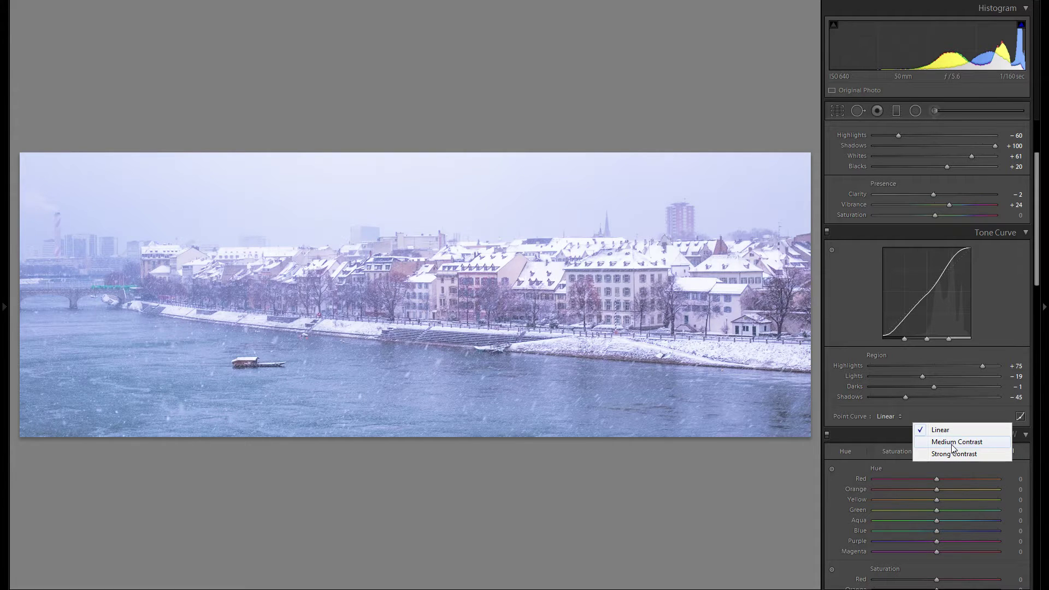
click(951, 444)
click(893, 418)
click(937, 454)
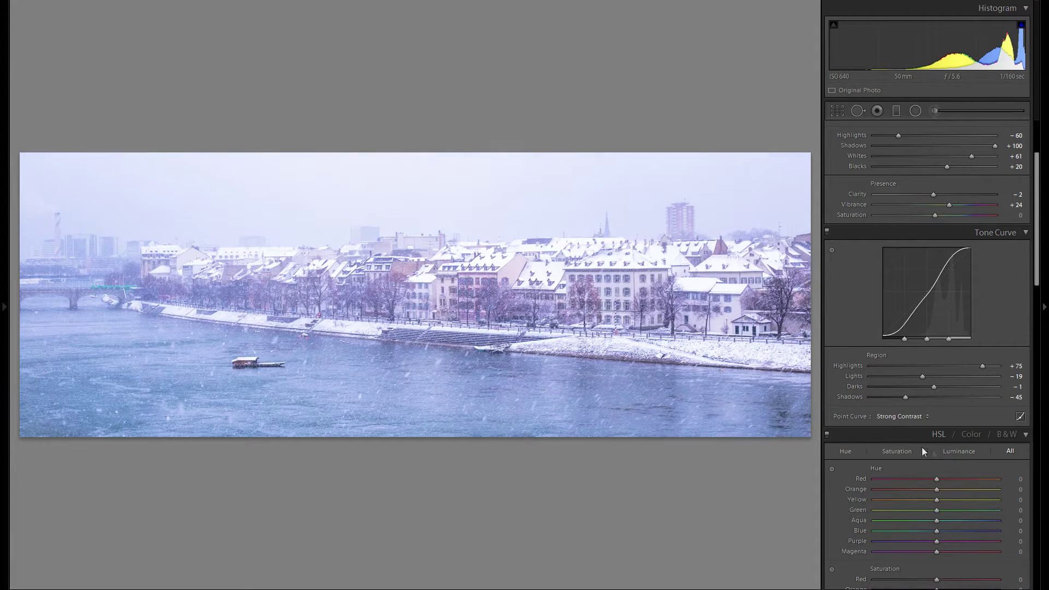
click(900, 417)
click(932, 430)
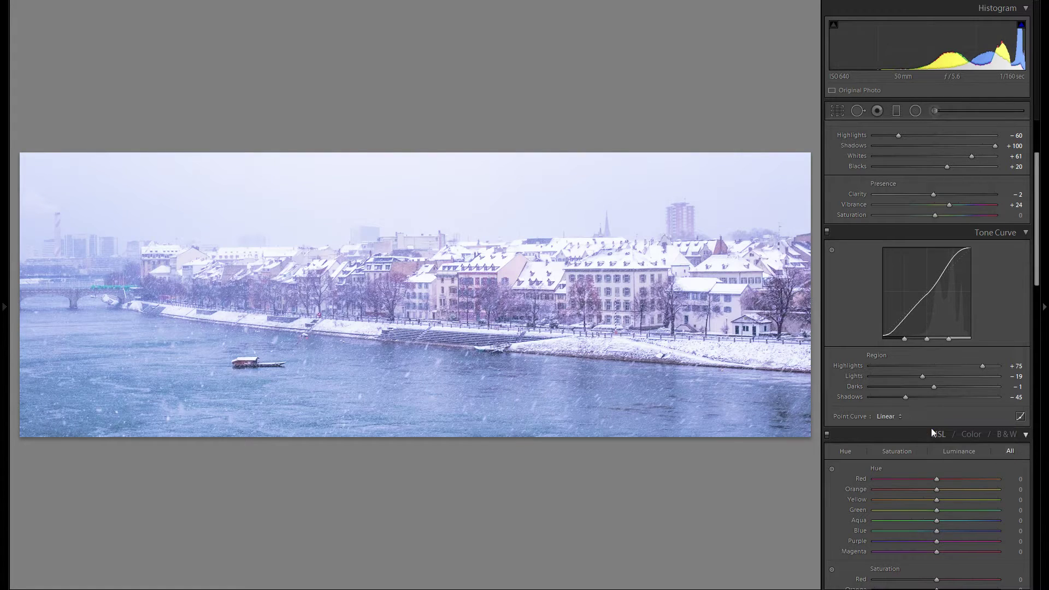
click(901, 417)
click(931, 441)
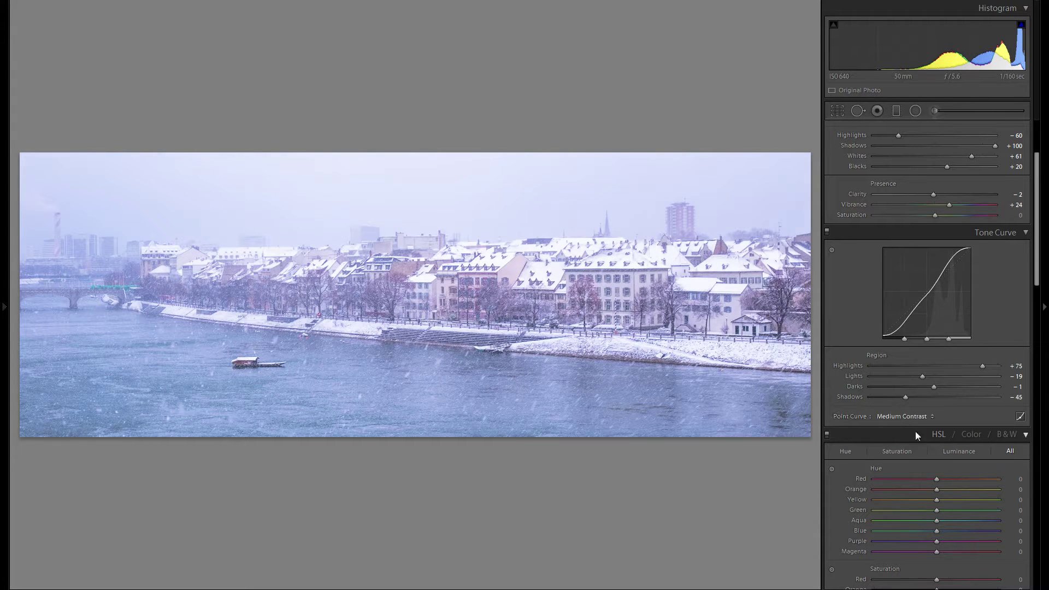
click(889, 417)
click(935, 454)
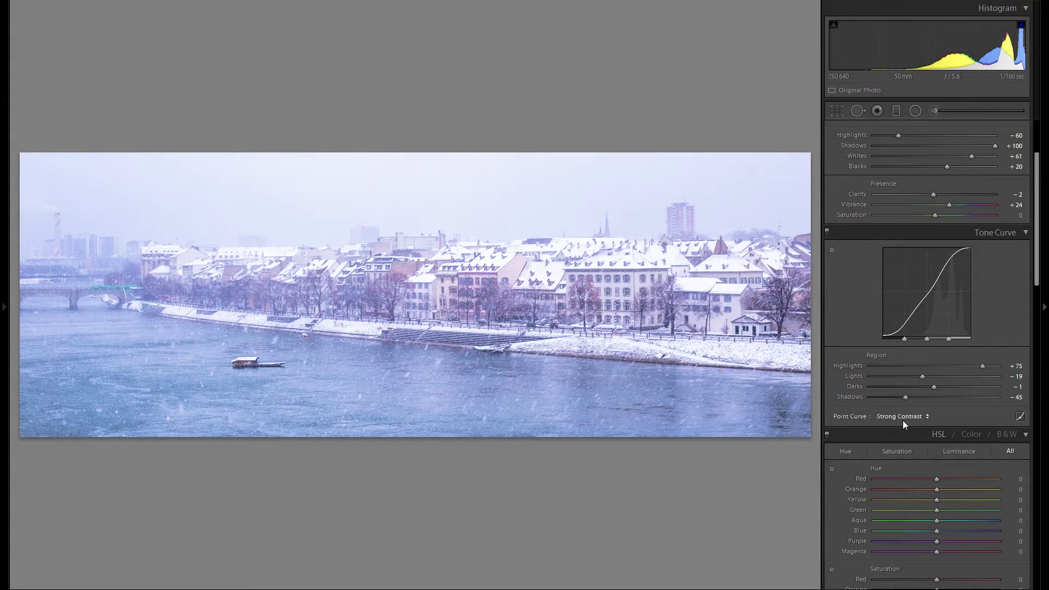
click(901, 418)
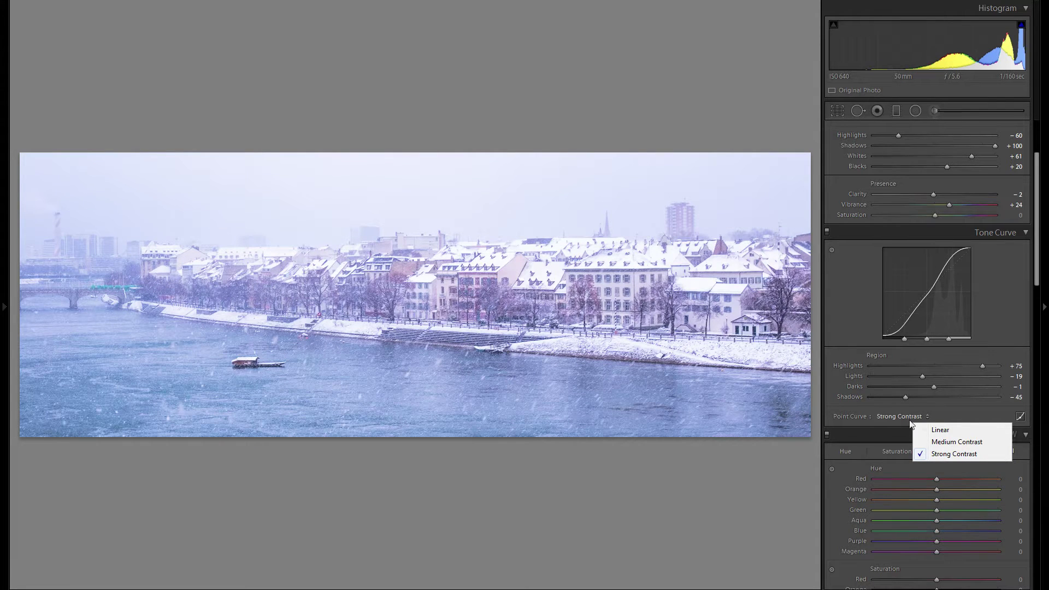
click(937, 430)
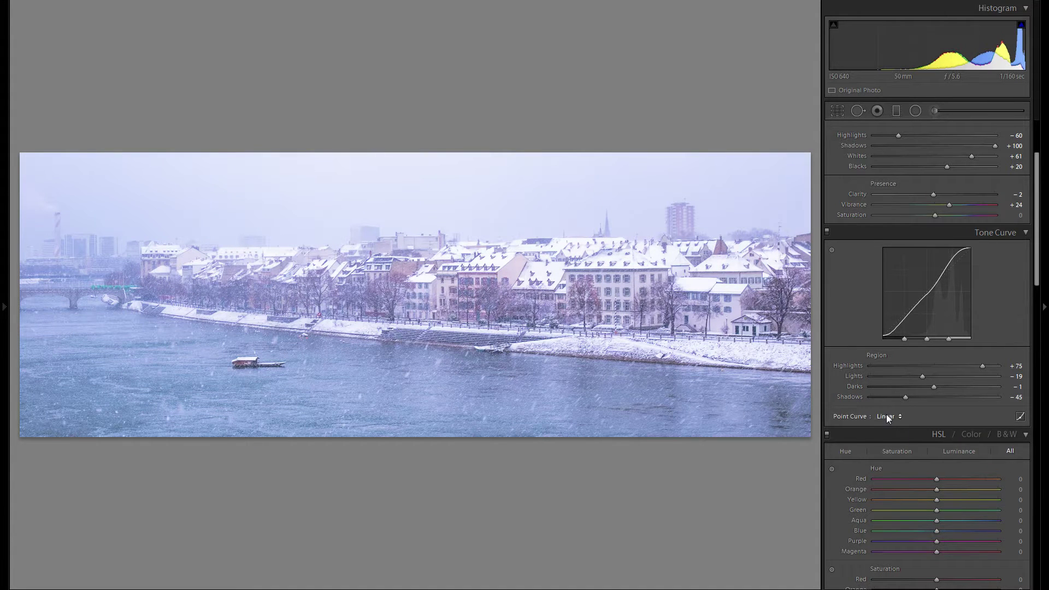
scroll(887, 419, up, 3)
scroll(925, 241, down, 3)
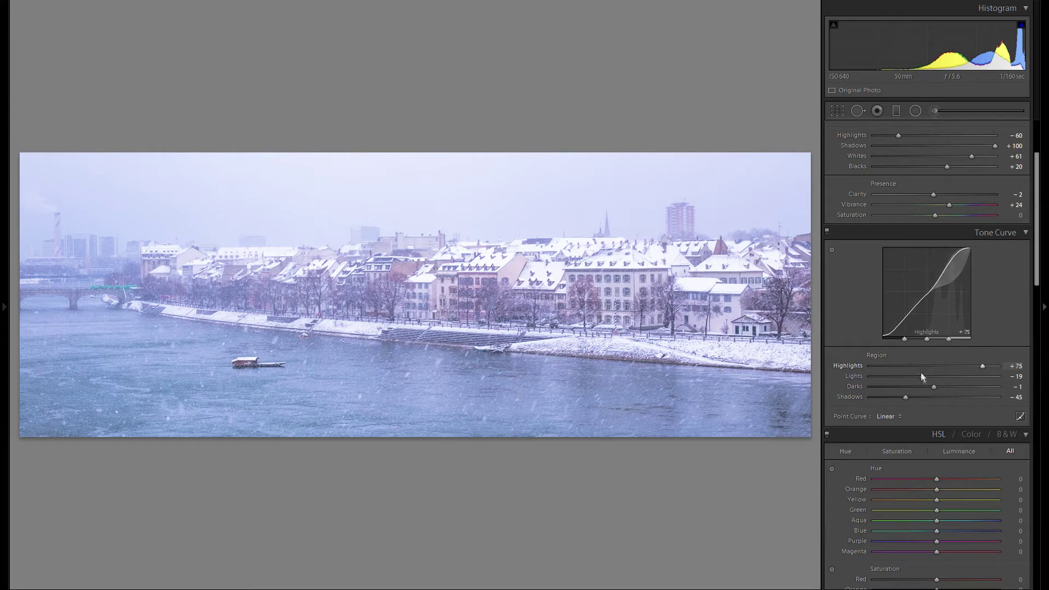
- Compare the Medium Contrast and Strong Contrast point curve presets, and set the tone curve's point curve to Medium Contrast
click(889, 415)
click(928, 441)
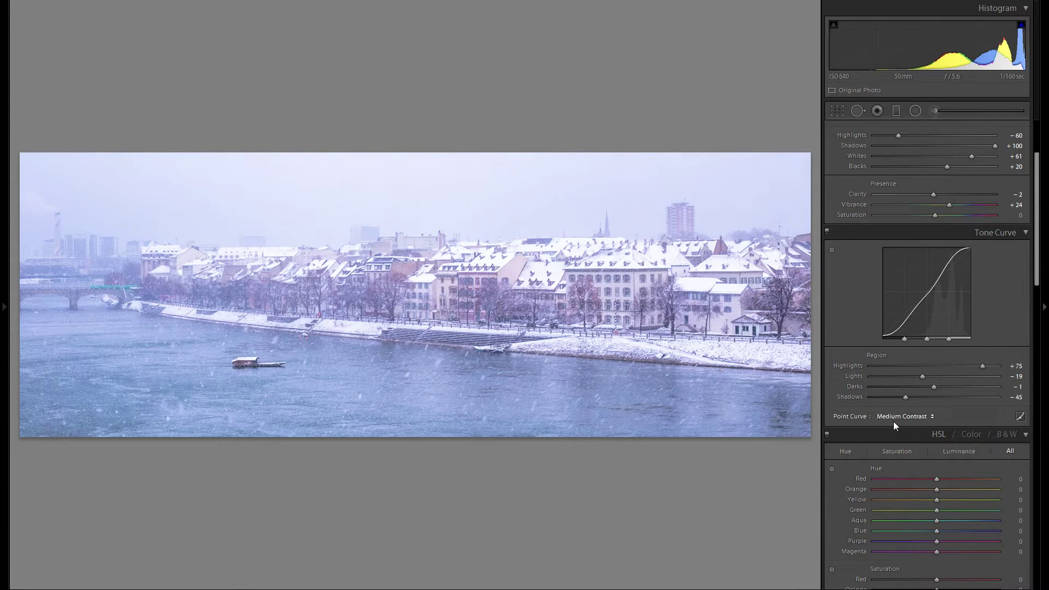
click(898, 418)
click(941, 454)
click(909, 420)
click(933, 442)
click(919, 420)
click(941, 452)
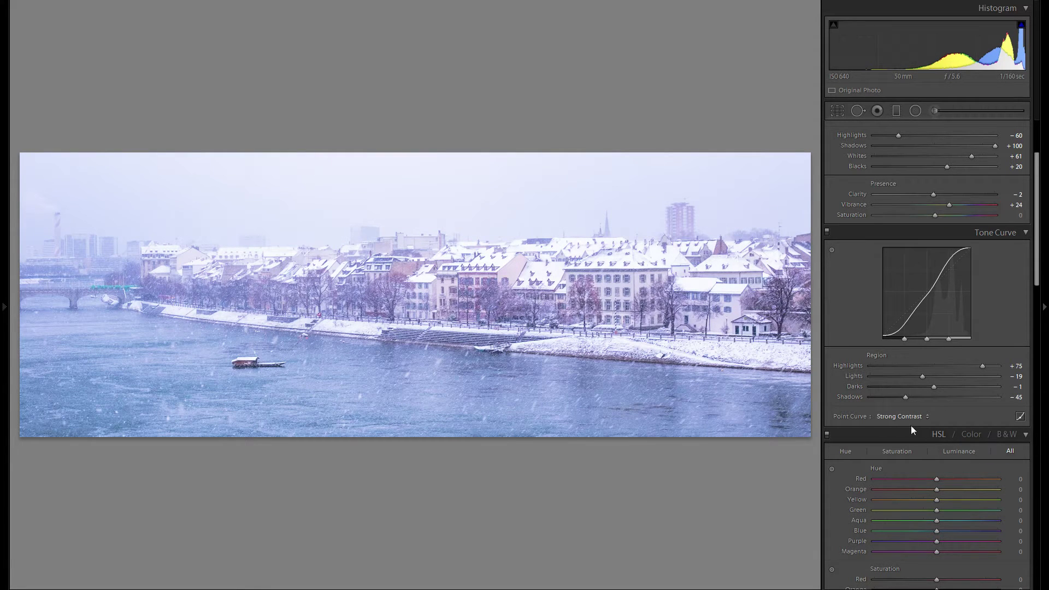
click(910, 422)
click(925, 438)
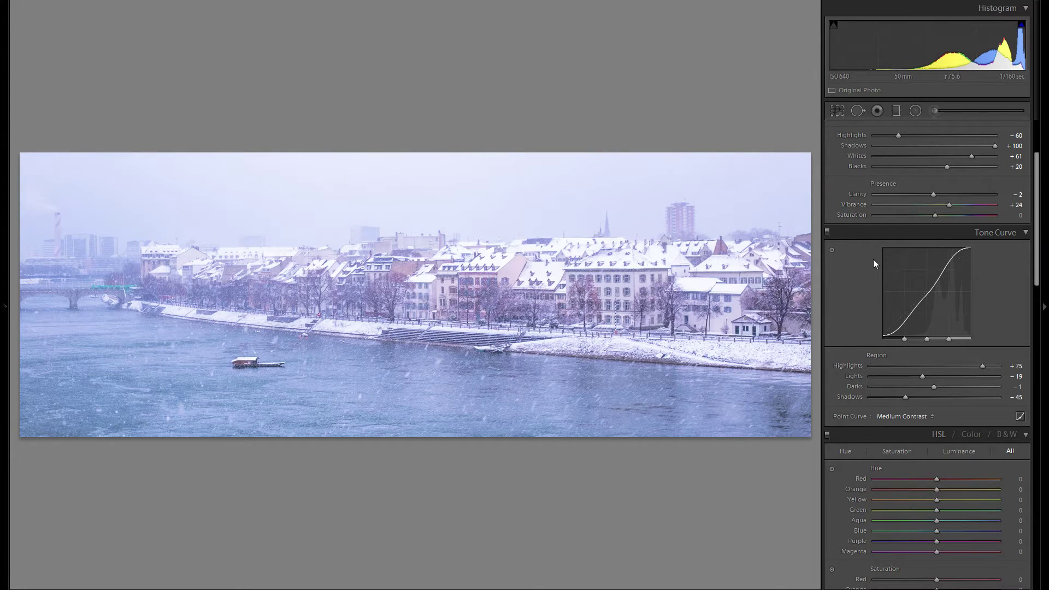
- Shift the water's hue using the targeted adjustment, setting Blue hue to +8 and Purple hue to +2
scroll(873, 259, down, 5)
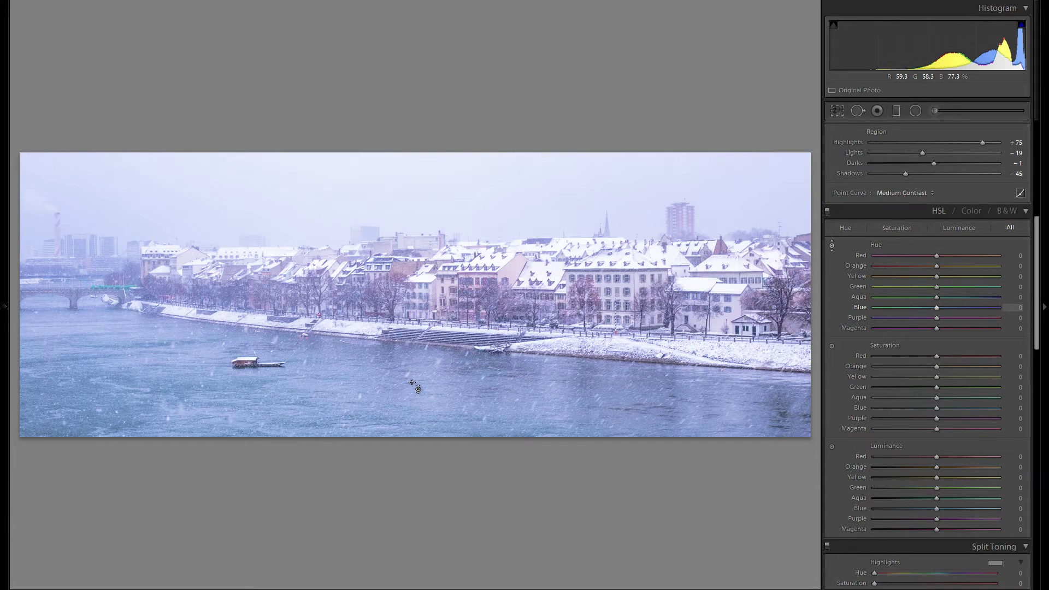
mouse_move(420, 387)
mouse_down()
mouse_move(420, 434)
mouse_move(419, 339)
mouse_move(420, 411)
mouse_move(420, 380)
mouse_up()
drag(420, 380, 419, 381)
- Try changing the water's Blue and Purple saturation, including Blue at +8, and reset both saturation values to 0
mouse_move(431, 370)
mouse_down()
mouse_move(430, 437)
mouse_move(431, 363)
mouse_move(430, 380)
mouse_up()
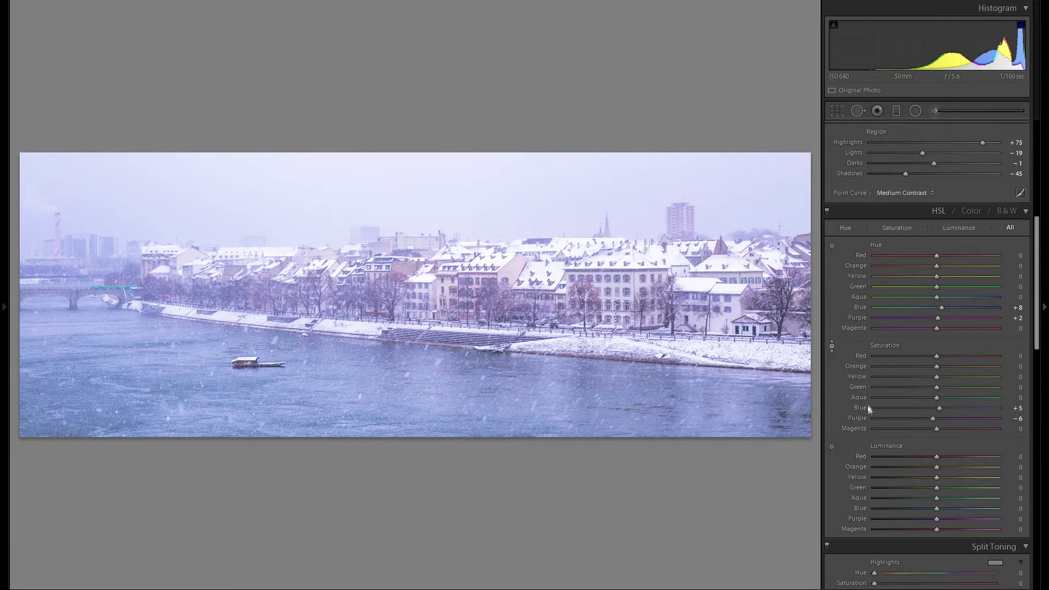
double_click(859, 418)
double_click(862, 407)
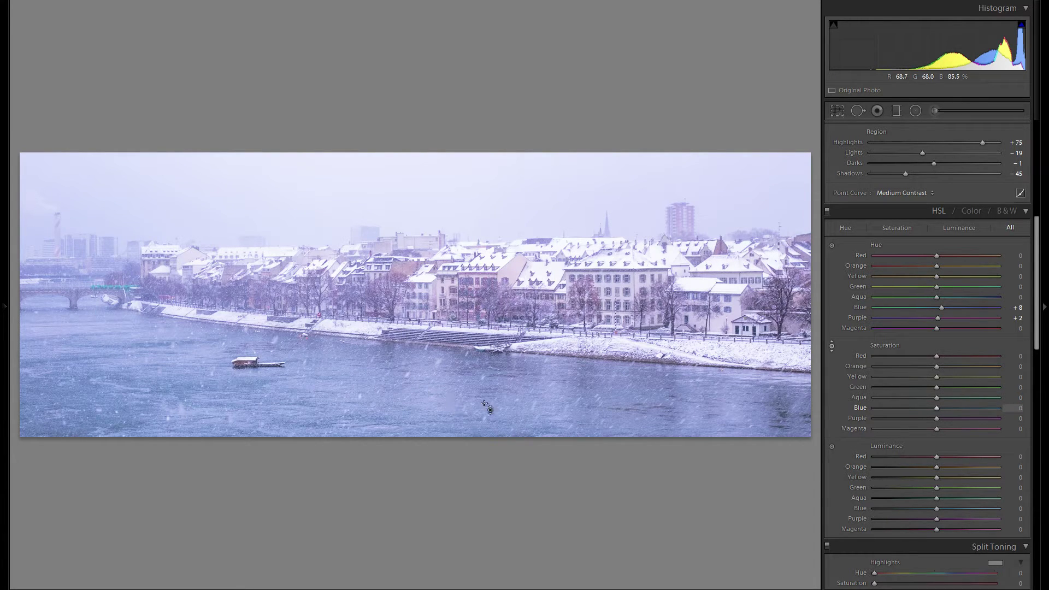
mouse_move(936, 409)
mouse_down()
mouse_move(886, 411)
mouse_move(999, 410)
mouse_move(941, 409)
mouse_up()
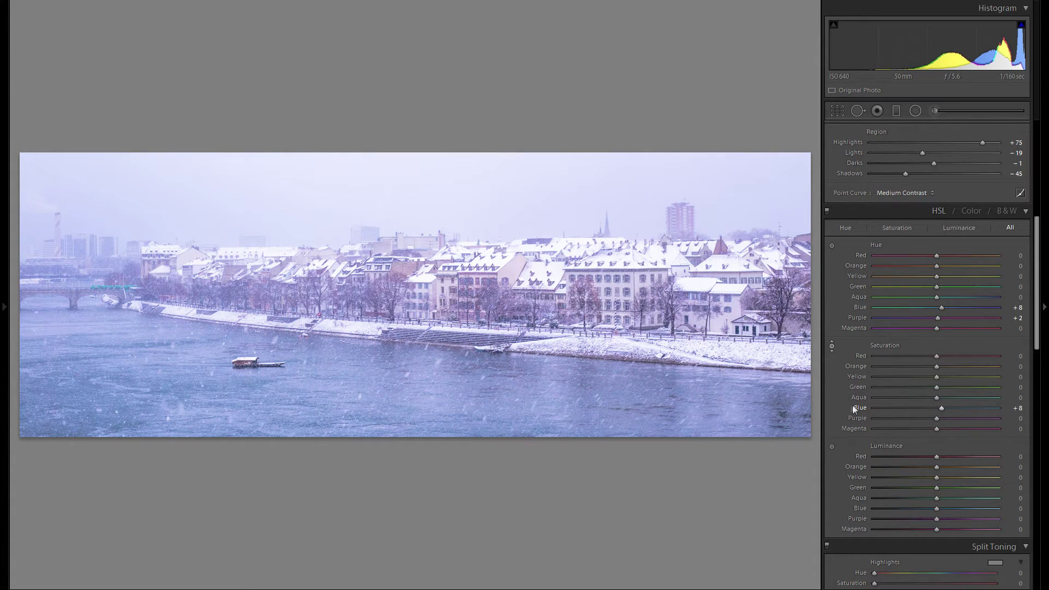
double_click(861, 407)
drag(445, 405, 452, 380)
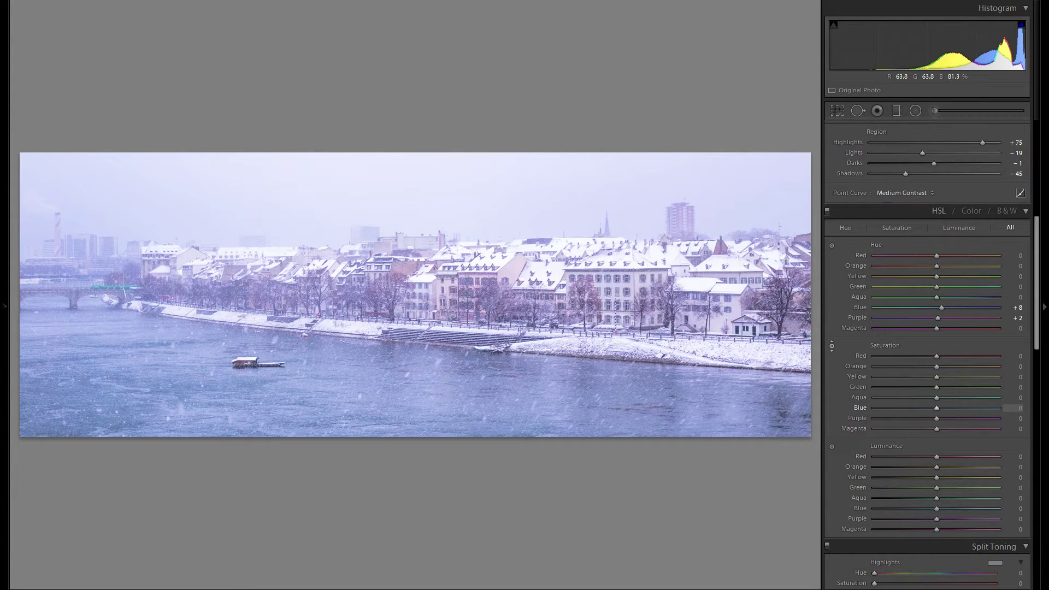
double_click(862, 412)
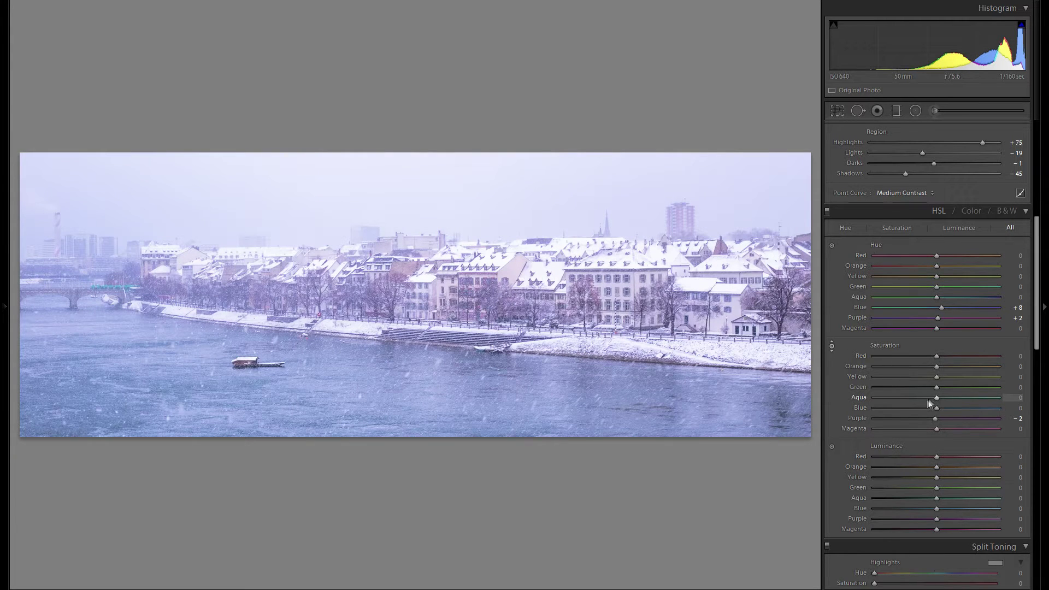
double_click(851, 418)
- Brighten the water using the targeted luminance adjustment, setting Blue luminance to +15 and Purple luminance to +5
click(831, 346)
click(832, 346)
click(831, 445)
mouse_move(495, 390)
mouse_down()
mouse_move(495, 411)
mouse_move(495, 381)
mouse_up()
- Set the split toning Highlights to hue 286 and saturation 21, comparing the tint with saturation 0
scroll(971, 303, down, 5)
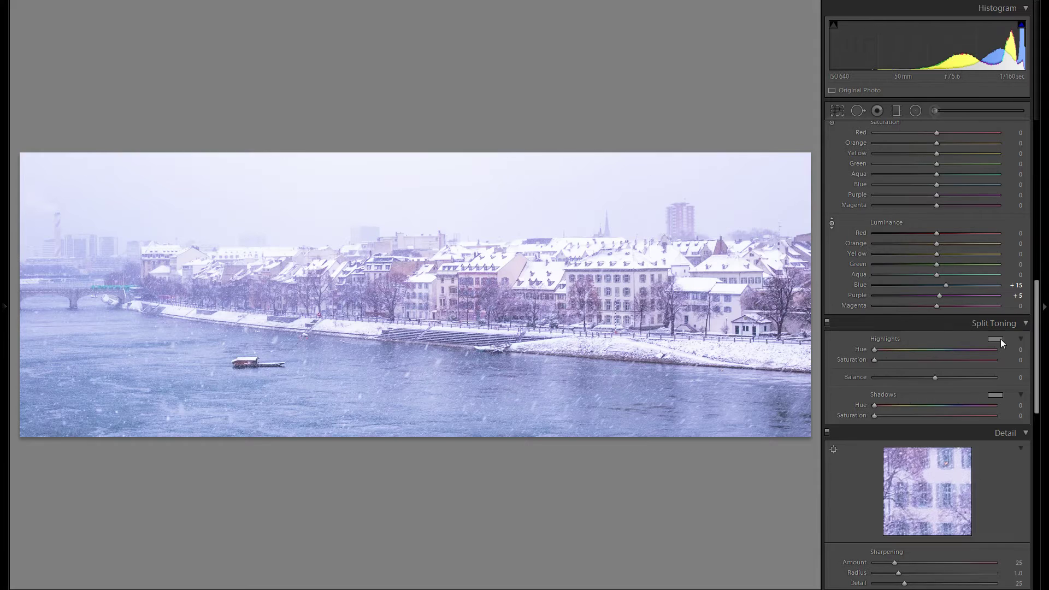
scroll(943, 381, up, 12)
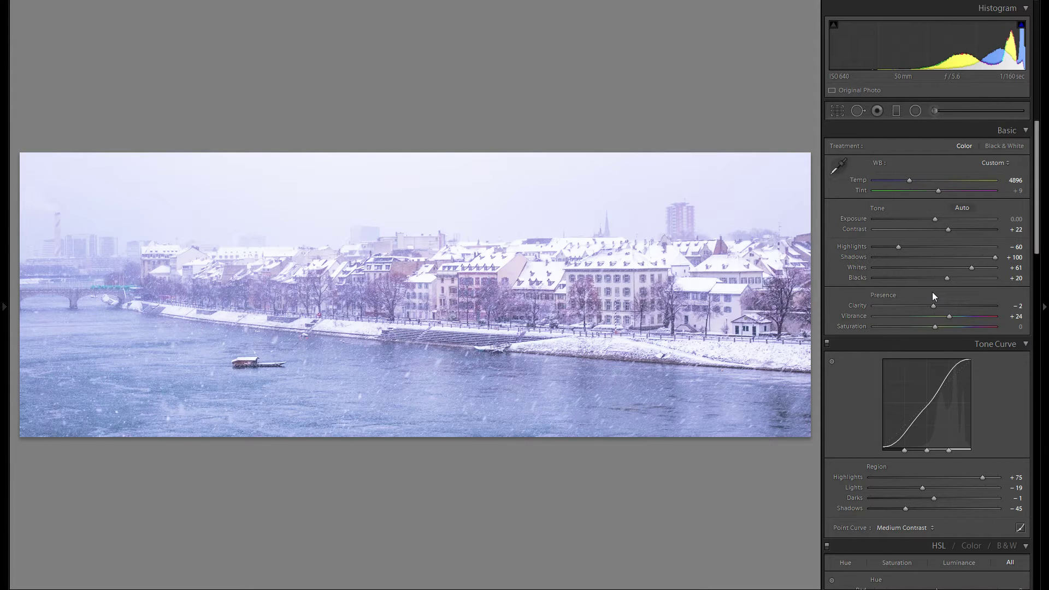
scroll(938, 286, down, 10)
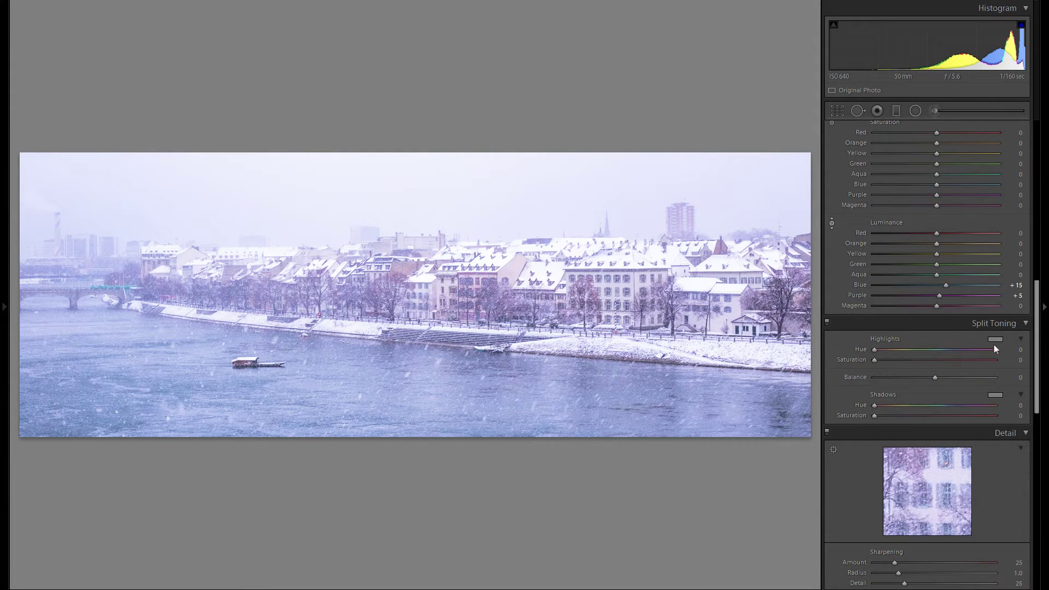
drag(873, 349, 904, 360)
drag(978, 349, 981, 350)
drag(904, 360, 874, 360)
drag(981, 350, 952, 350)
drag(874, 359, 975, 349)
mouse_move(960, 360)
mouse_down()
mouse_move(987, 349)
mouse_move(966, 360)
mouse_move(971, 349)
mouse_up()
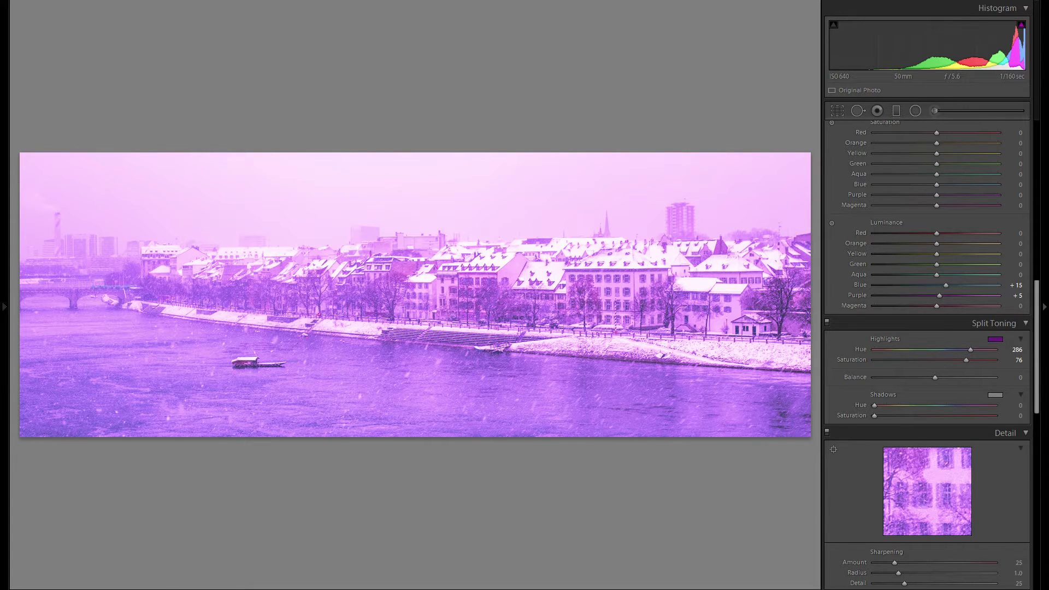
drag(966, 360, 900, 360)
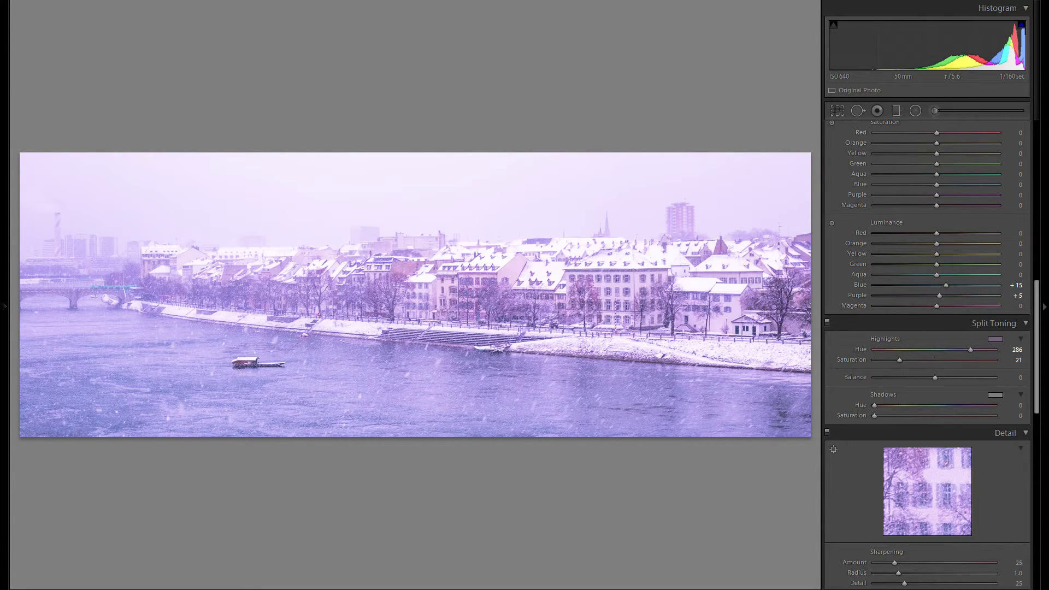
drag(899, 359, 874, 360)
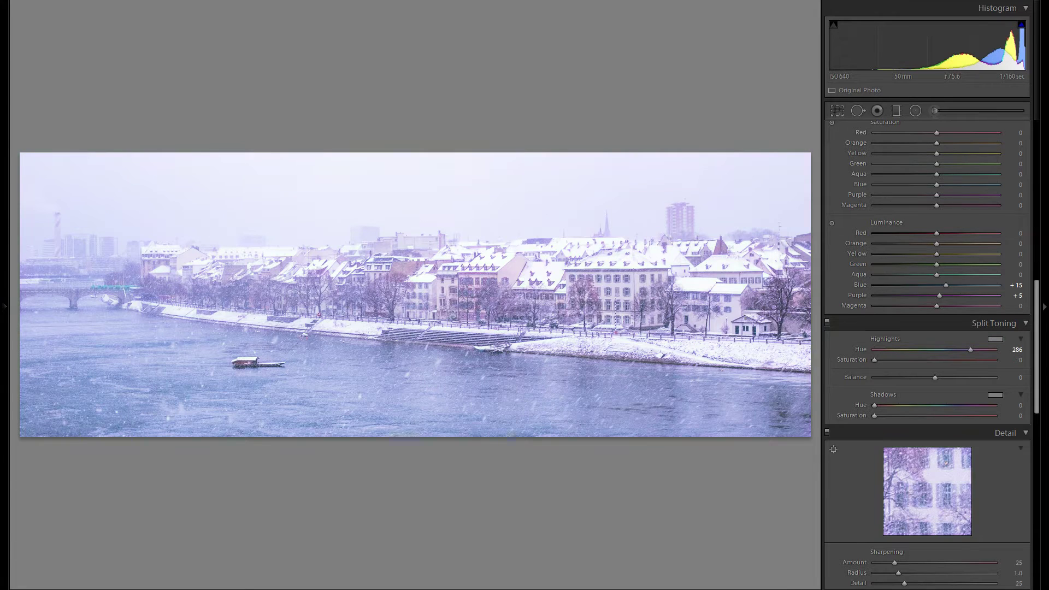
key(ctrl+z)
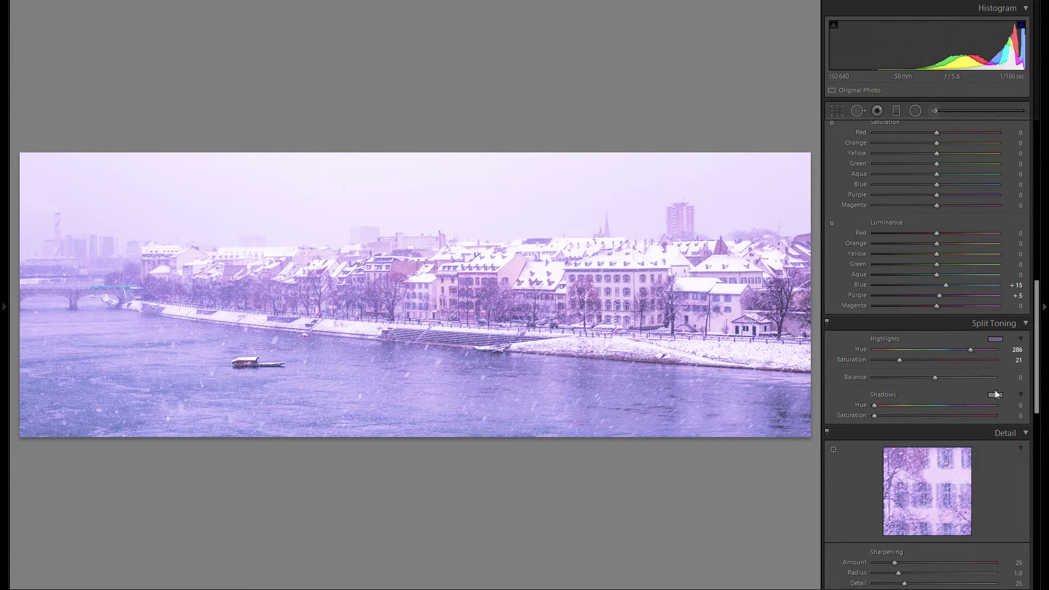
- Set the split toning Shadows to hue 181 and saturation 8
mouse_move(995, 394)
mouse_down()
mouse_move(937, 406)
mouse_move(994, 395)
mouse_up()
key(Up)
key(Down)
key(Down)
key(Down)
key(Down)
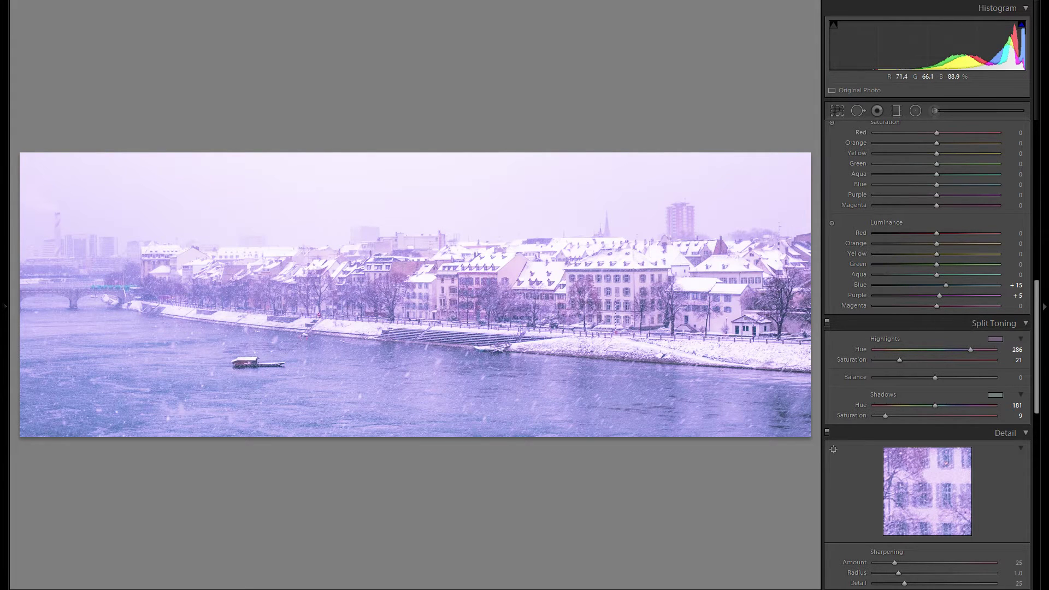
key(Down)
- Reduce the photo's Vibrance to +4 in the basic adjustments
scroll(991, 333, down, 4)
scroll(900, 451, up, 8)
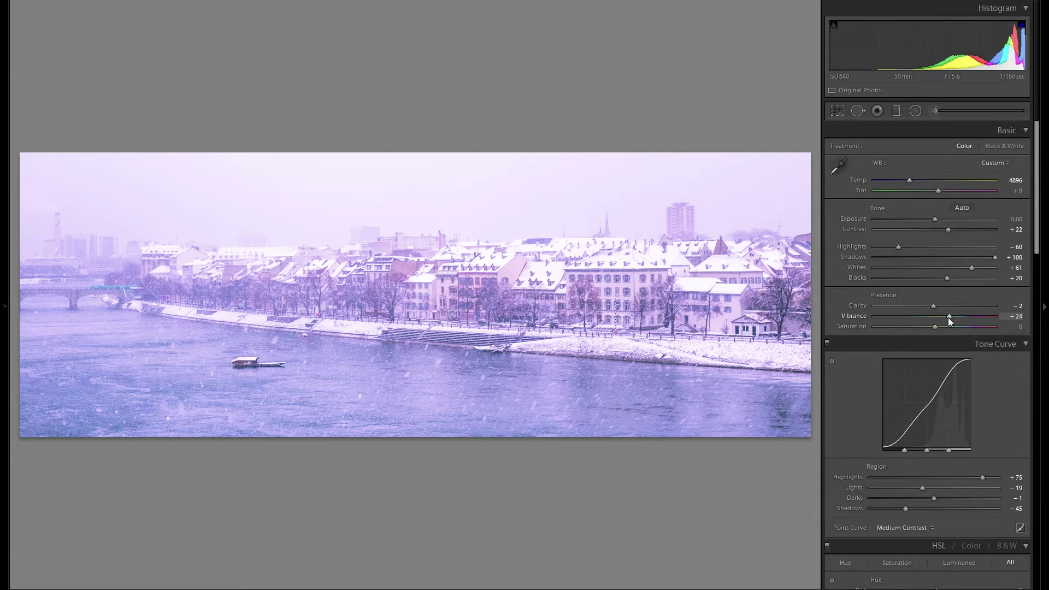
drag(949, 318, 940, 315)
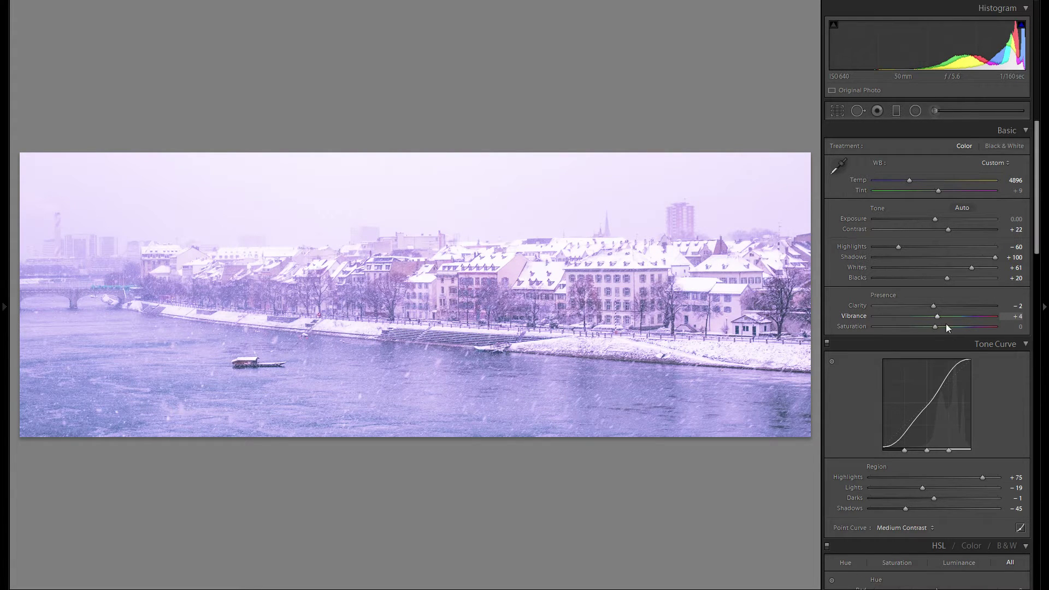
- Check the boat, riverbank and houses in close-up, and set the sharpening Amount to 41
scroll(1003, 340, down, 8)
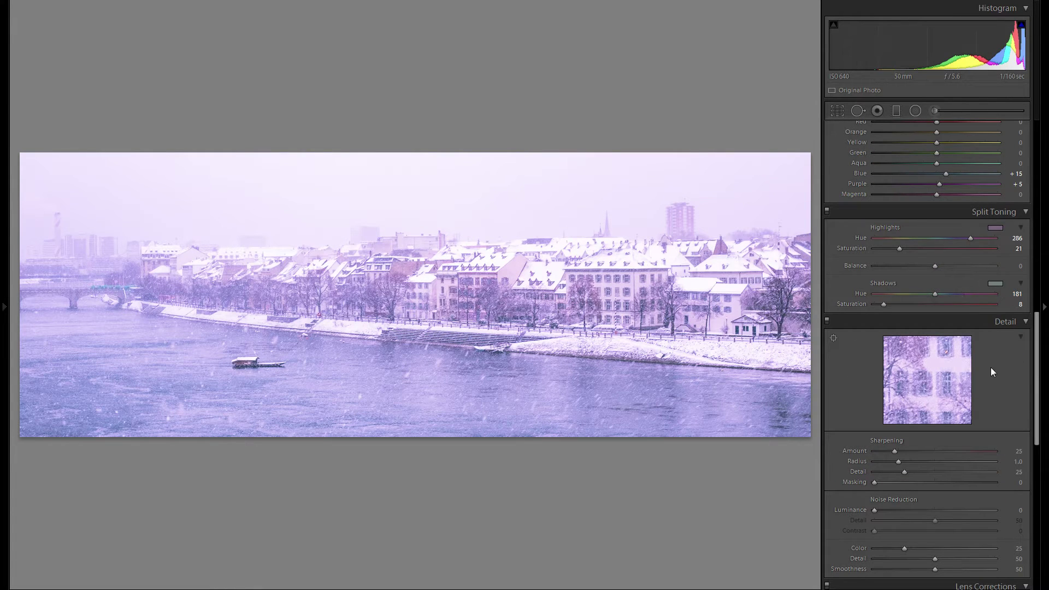
click(235, 393)
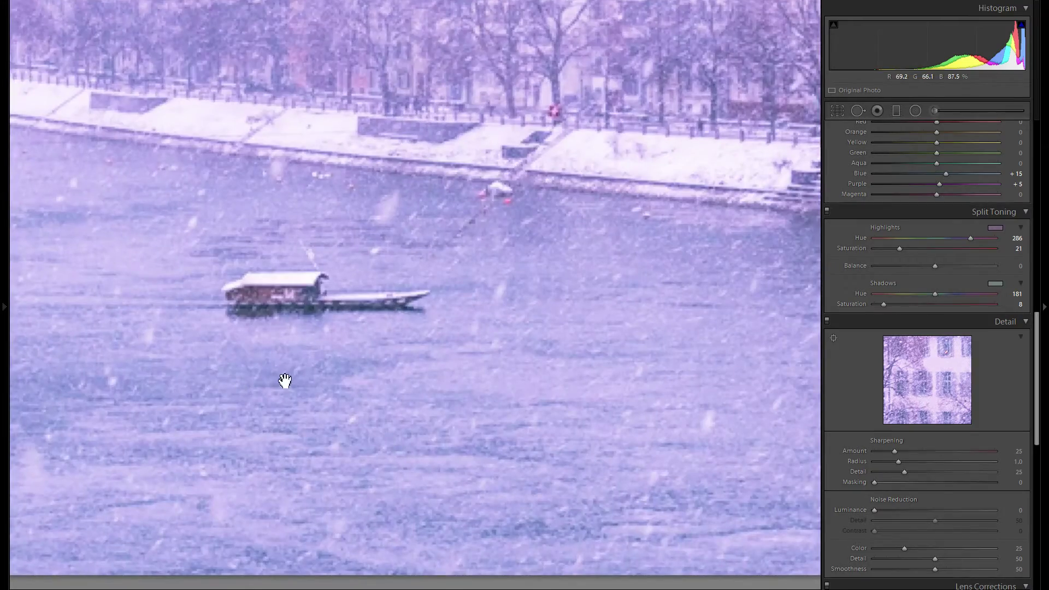
scroll(632, 264, up, 5)
scroll(632, 264, right, 6)
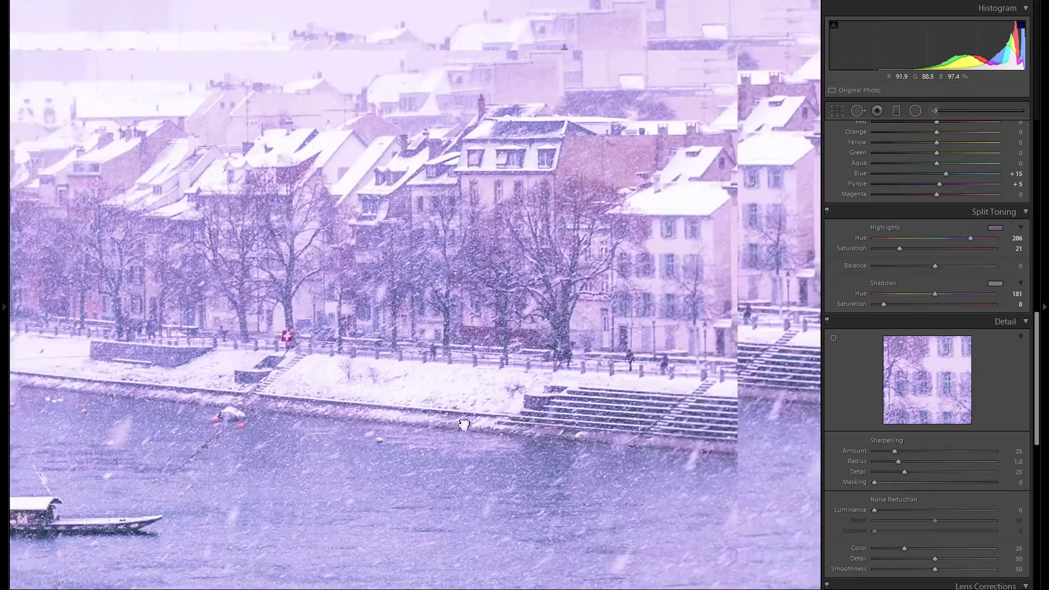
scroll(655, 346, right, 6)
scroll(655, 346, down, 2)
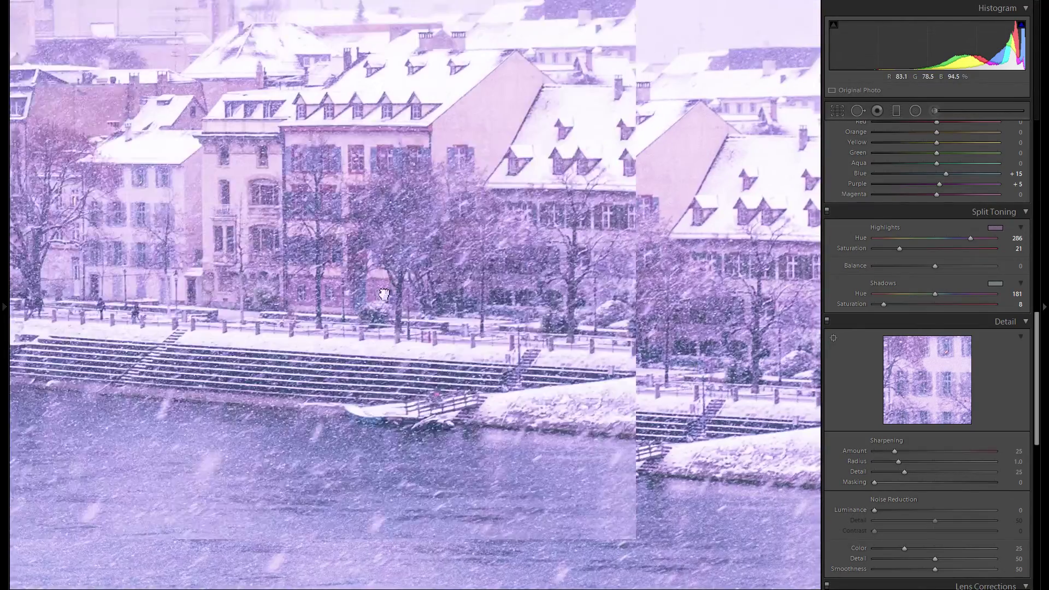
scroll(663, 344, down, 2)
scroll(655, 350, up, 2)
scroll(655, 350, left, 8)
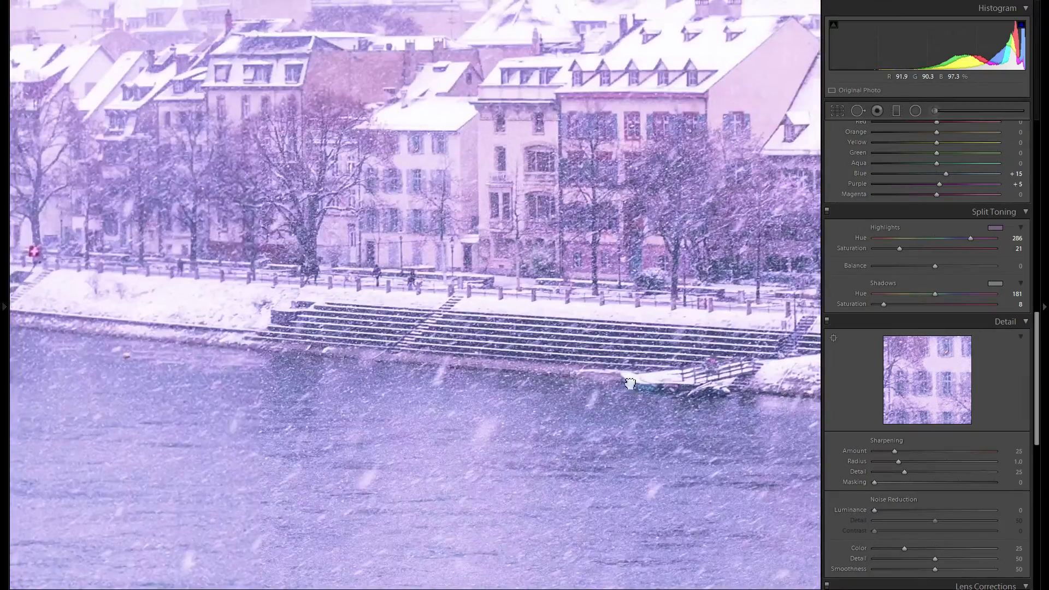
scroll(642, 354, left, 10)
scroll(595, 293, down, 2)
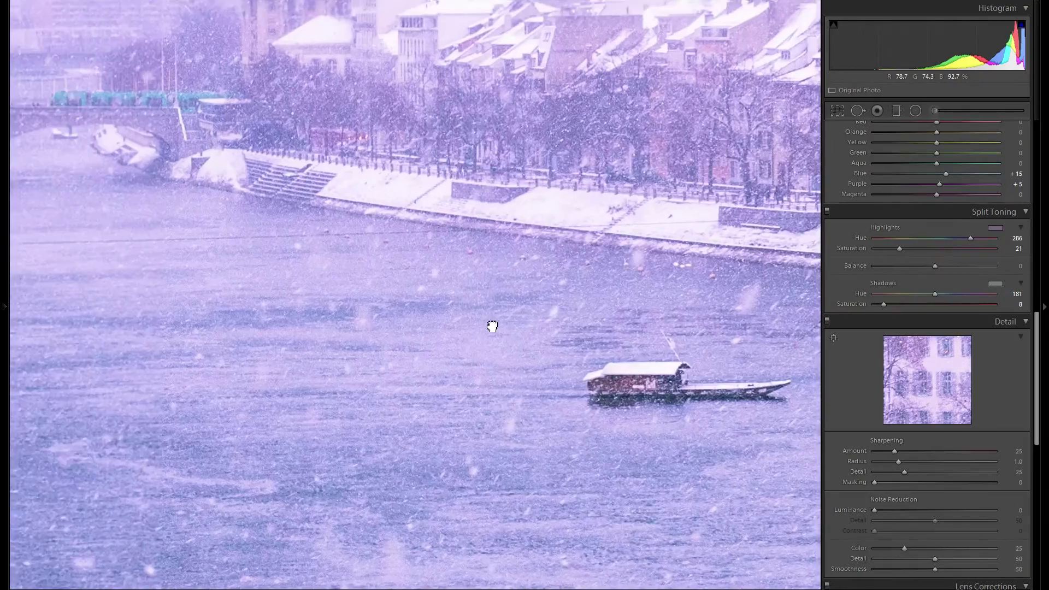
drag(894, 451, 912, 452)
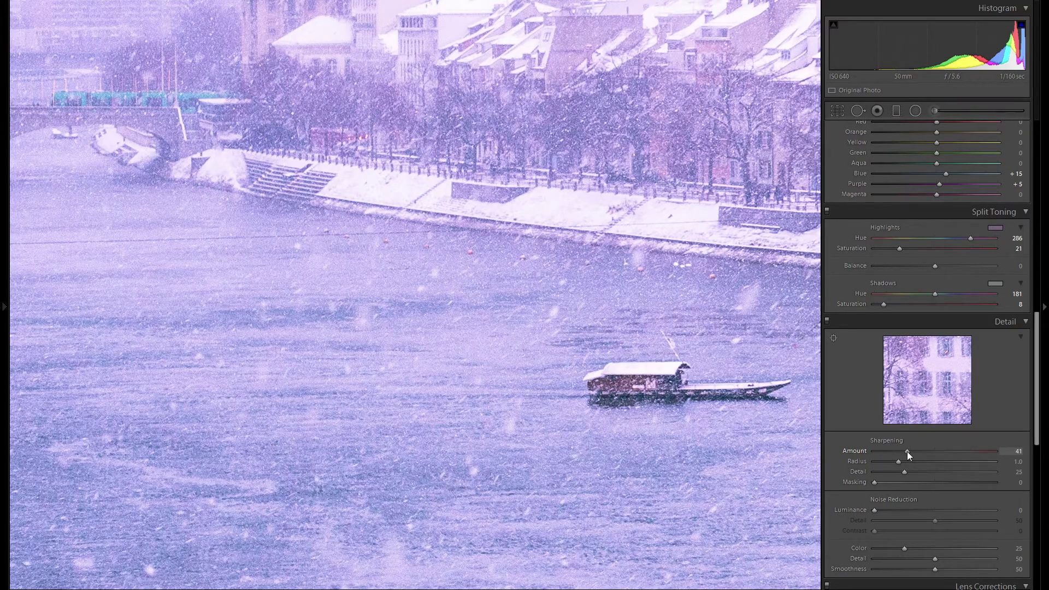
- Set the sharpening Masking to 86 and check the water and boat in close-up
key(z)
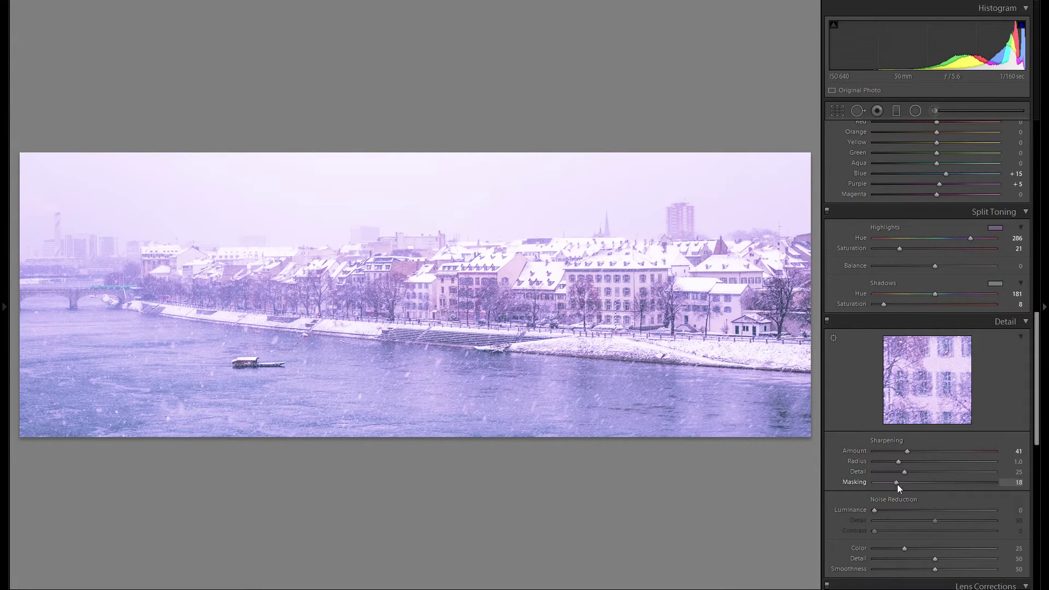
drag(902, 484, 978, 484)
click(363, 401)
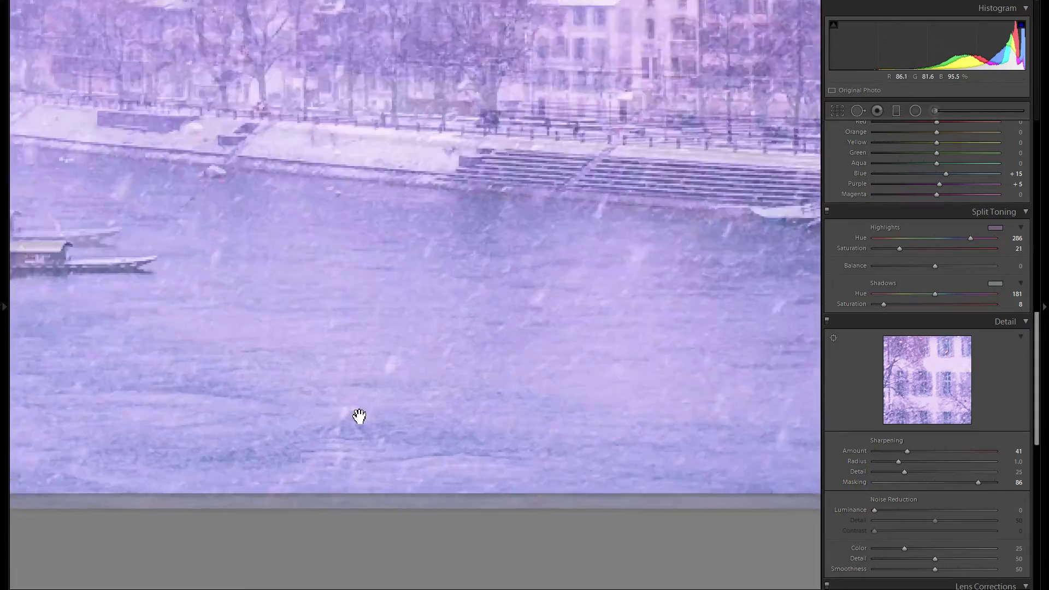
drag(367, 416, 499, 412)
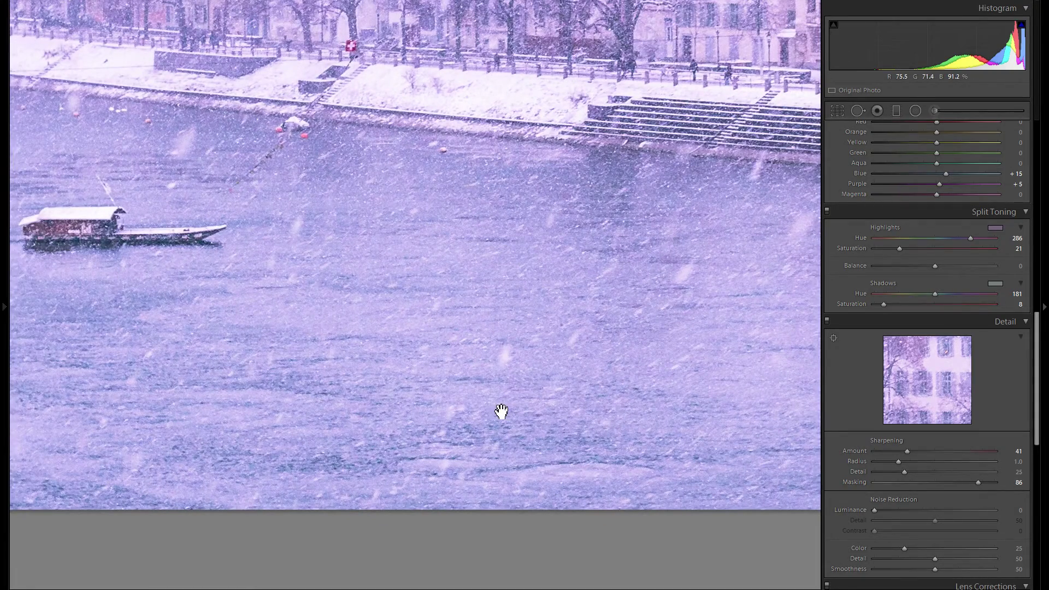
drag(457, 403, 583, 393)
drag(525, 379, 502, 379)
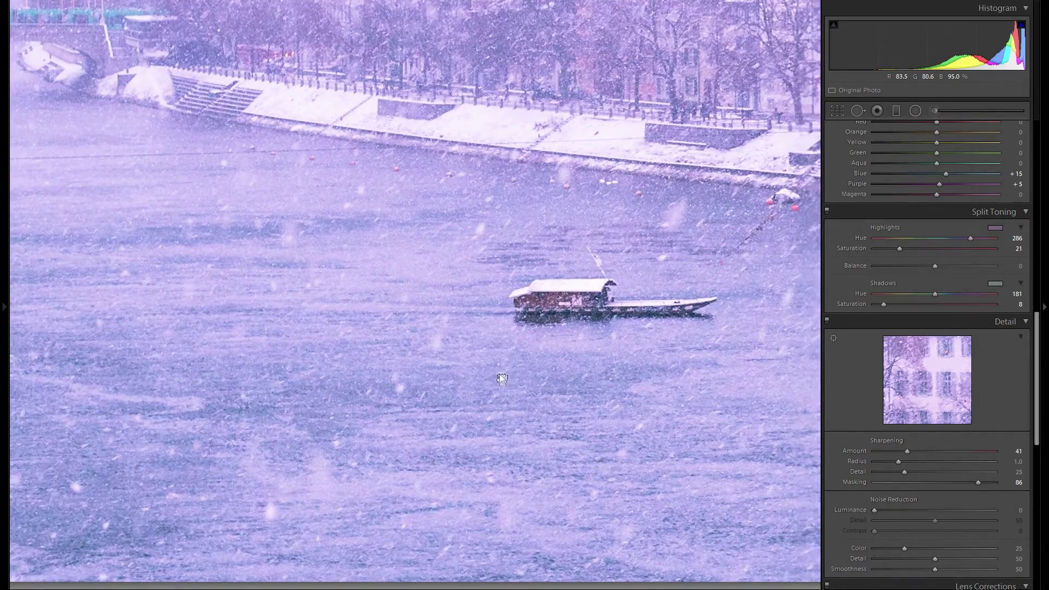
click(479, 372)
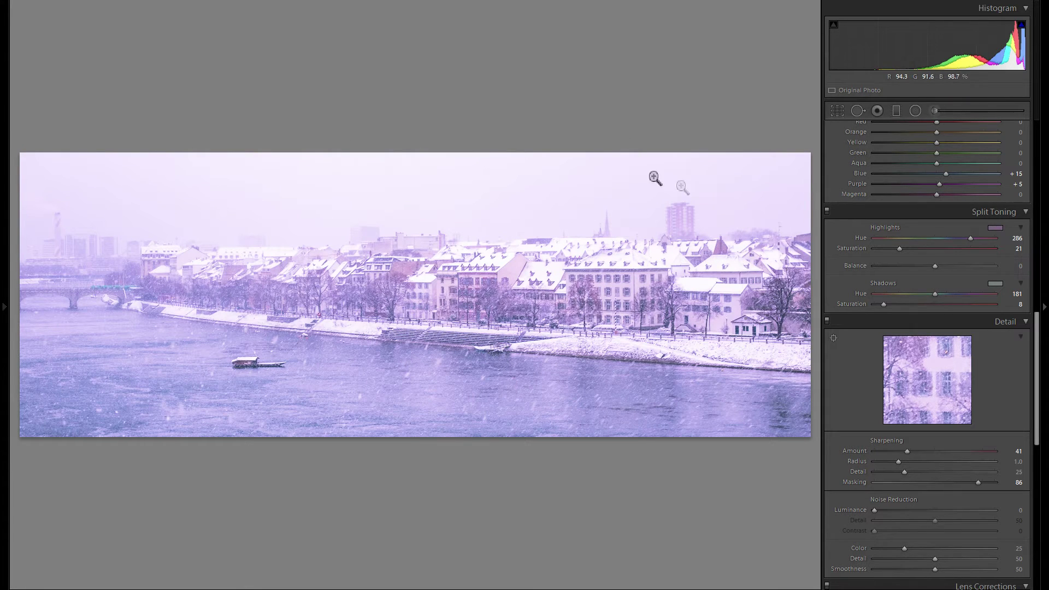
- Examine the riverbank, stone steps, houses and bridge in close-up for noise before applying noise reduction
scroll(901, 402, down, 3)
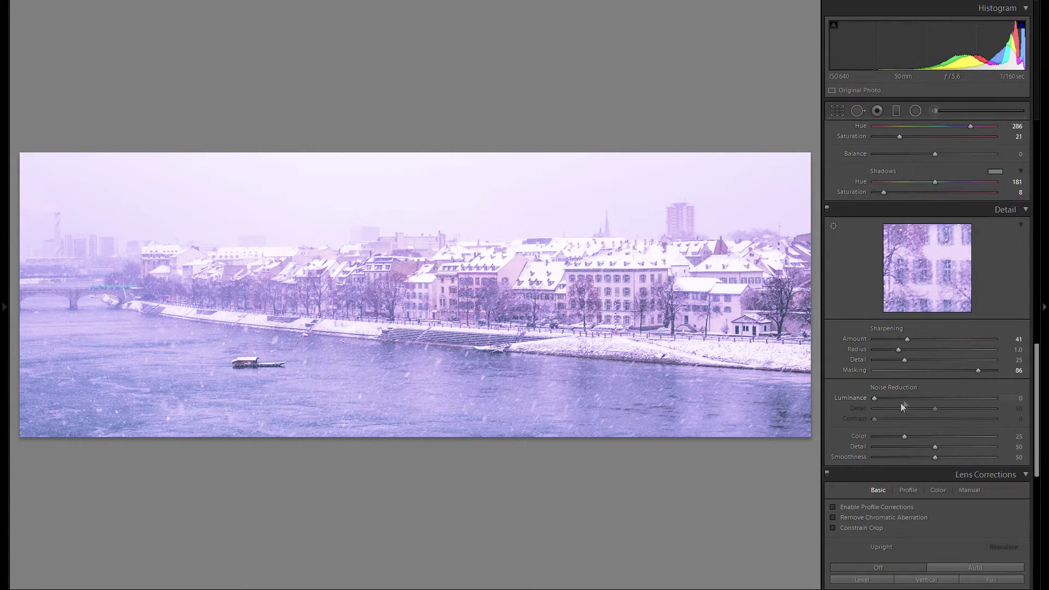
click(411, 390)
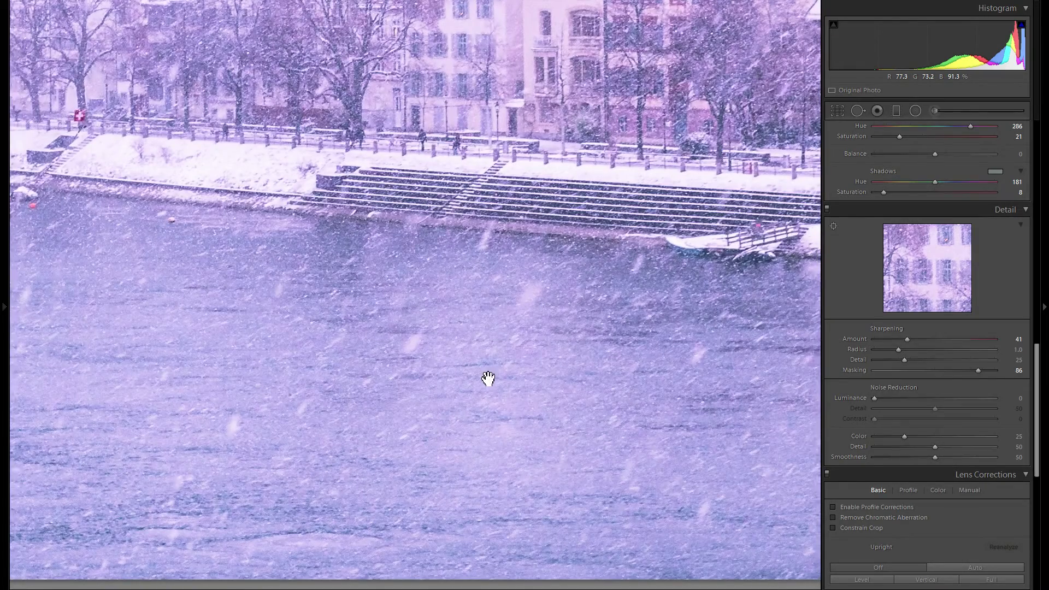
scroll(571, 268, right, 10)
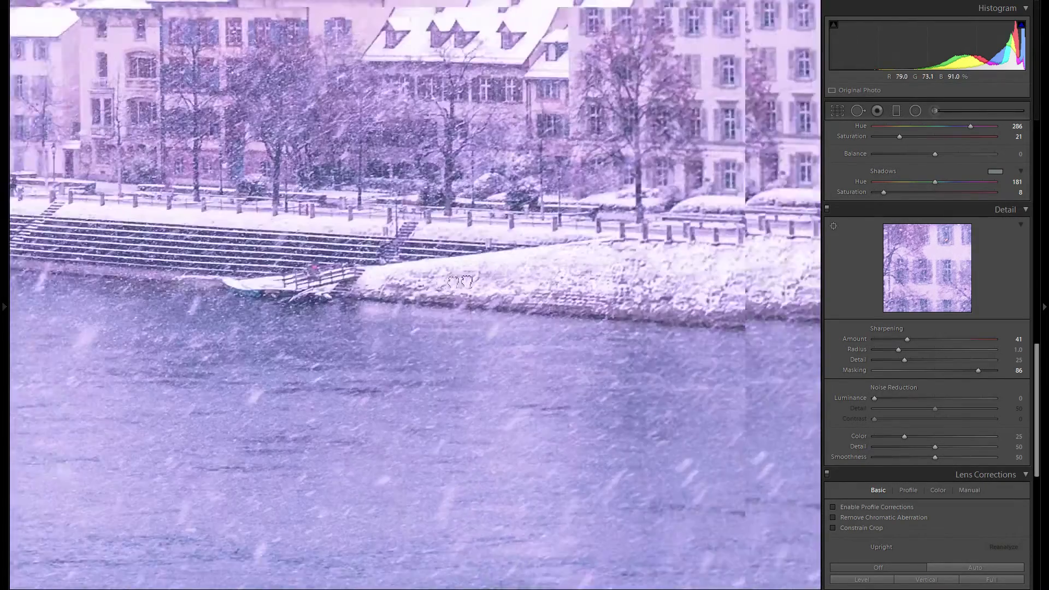
scroll(571, 268, right, 7)
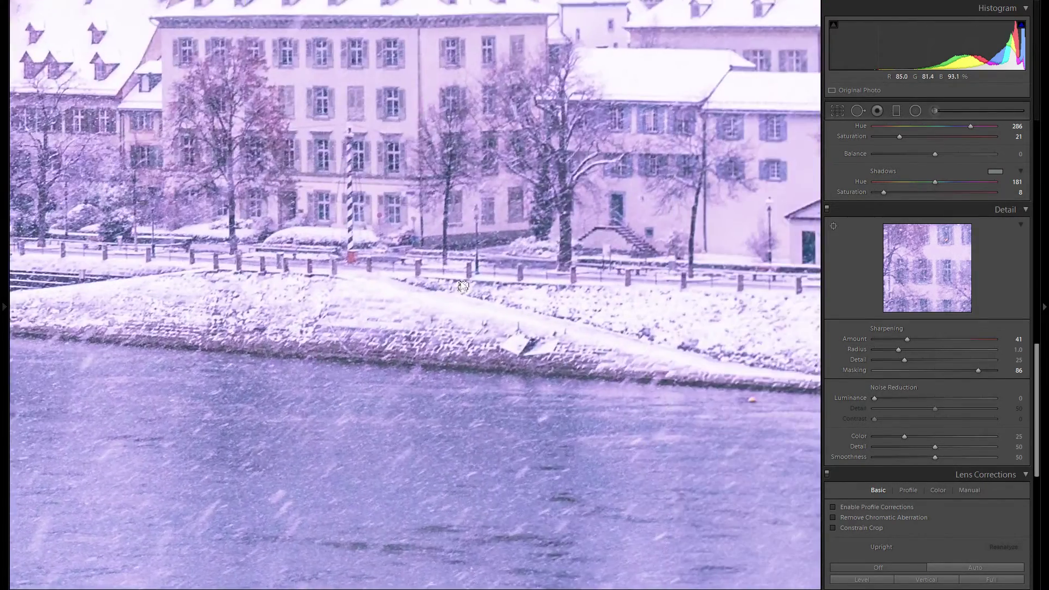
scroll(462, 284, left, 10)
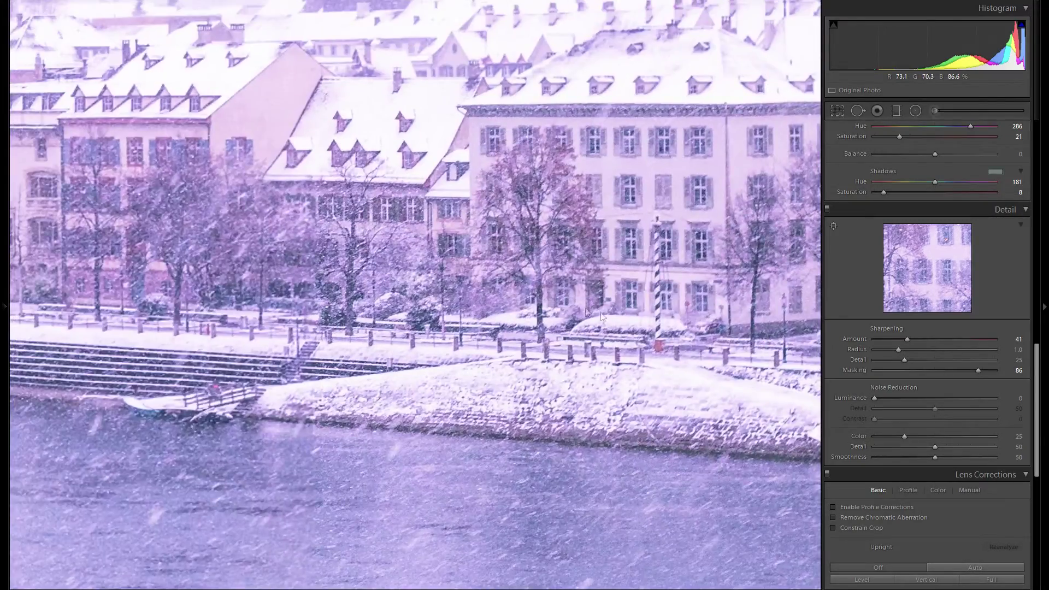
scroll(277, 299, left, 12)
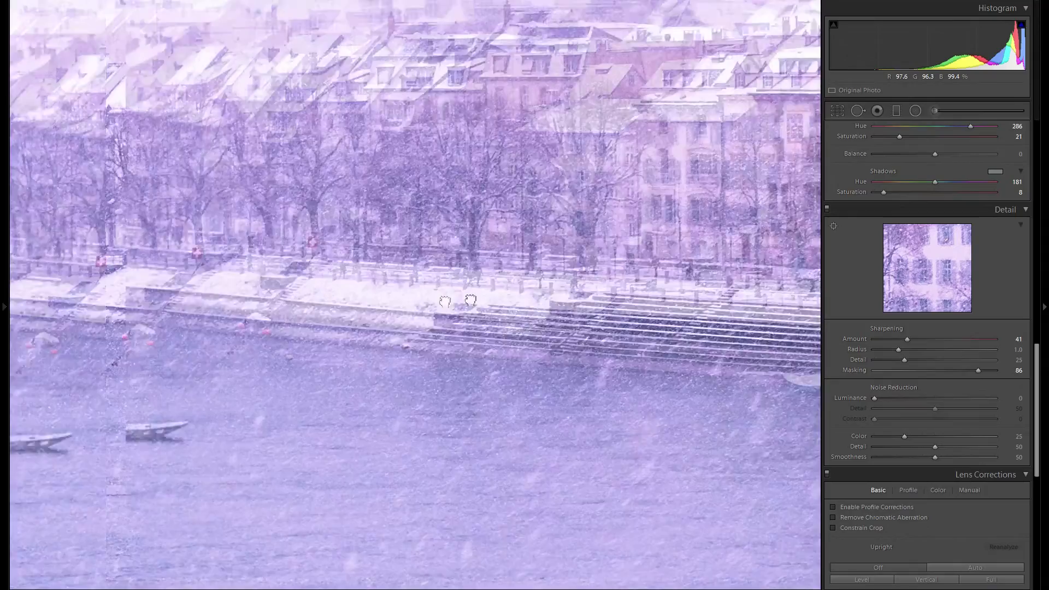
scroll(527, 294, left, 12)
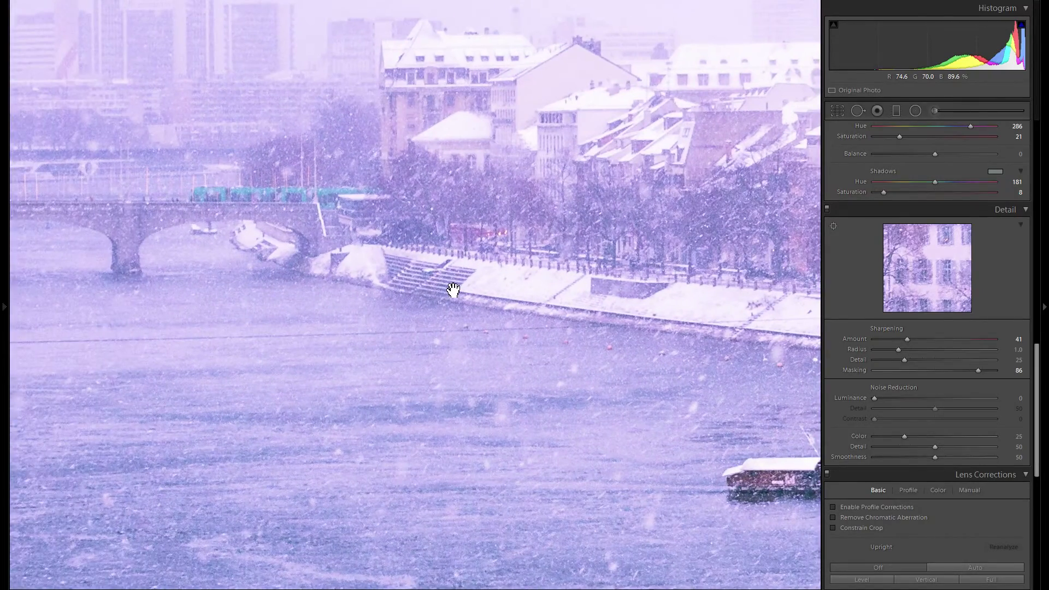
scroll(300, 241, left, 10)
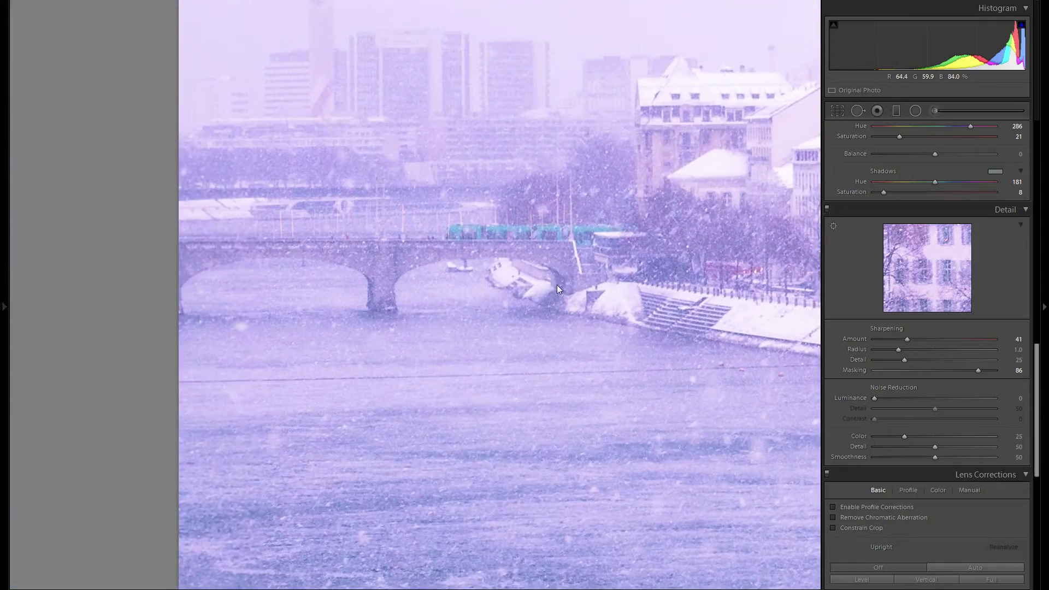
- Examine the snow-covered boat, the surrounding water and the nearby riverbank in close-up
scroll(417, 166, down, 8)
scroll(536, 257, right, 10)
scroll(562, 269, down, 2)
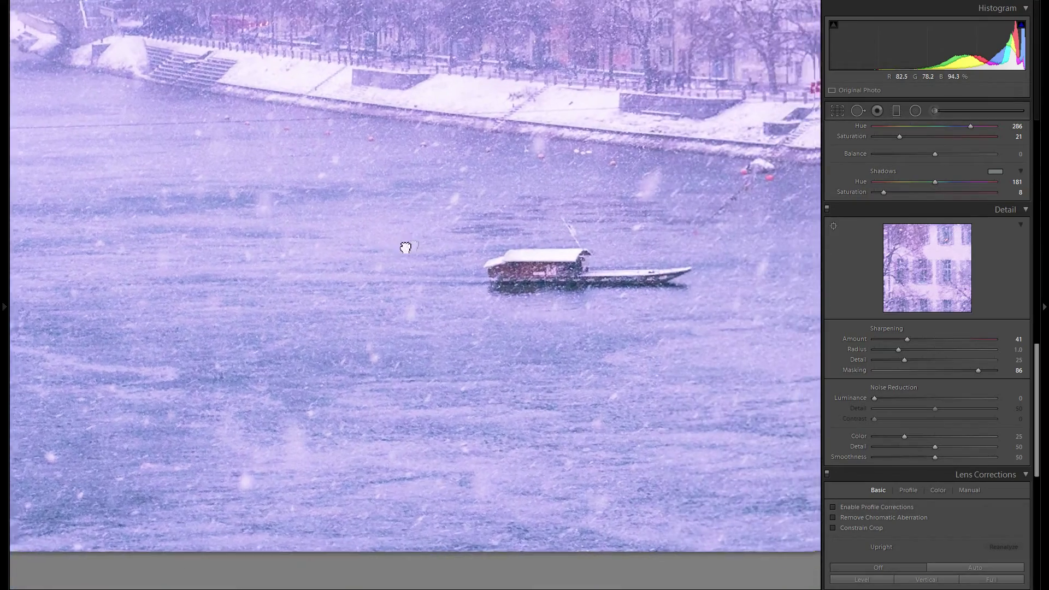
scroll(480, 257, right, 5)
scroll(480, 257, up, 2)
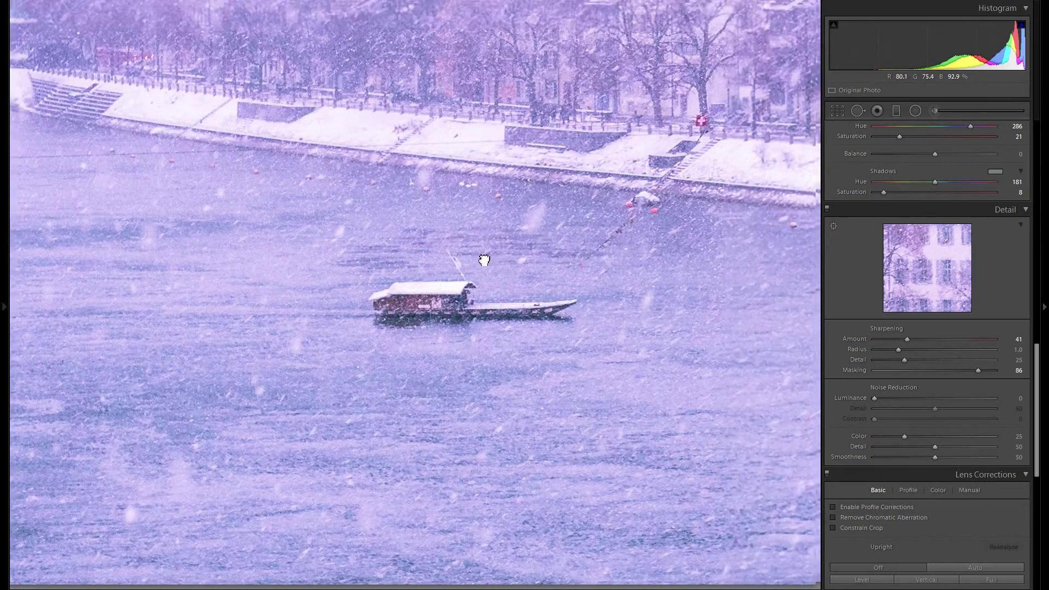
scroll(437, 251, right, 5)
scroll(604, 267, left, 4)
scroll(662, 260, right, 7)
scroll(654, 267, down, 3)
scroll(653, 267, left, 3)
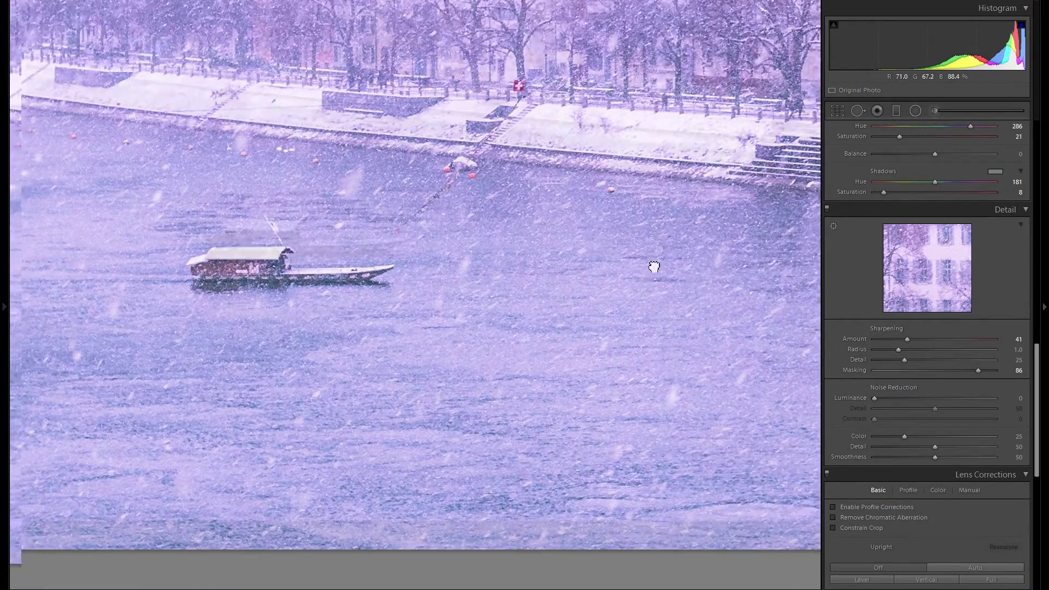
scroll(682, 339, up, 6)
scroll(613, 352, up, 3)
scroll(613, 351, left, 2)
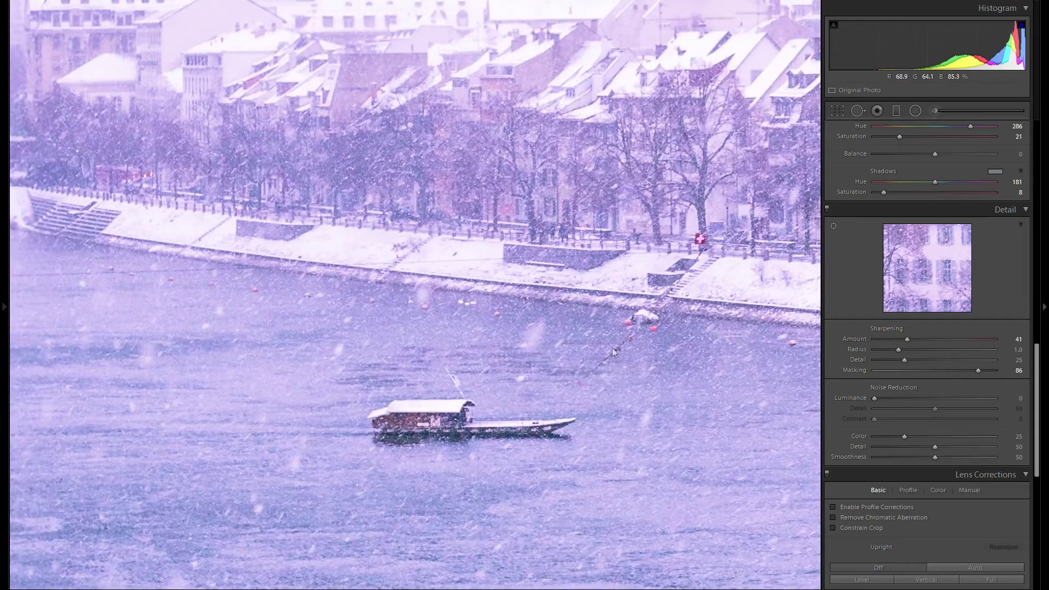
drag(453, 305, 603, 340)
drag(489, 304, 555, 333)
scroll(628, 305, left, 2)
scroll(628, 306, down, 5)
scroll(627, 300, right, 2)
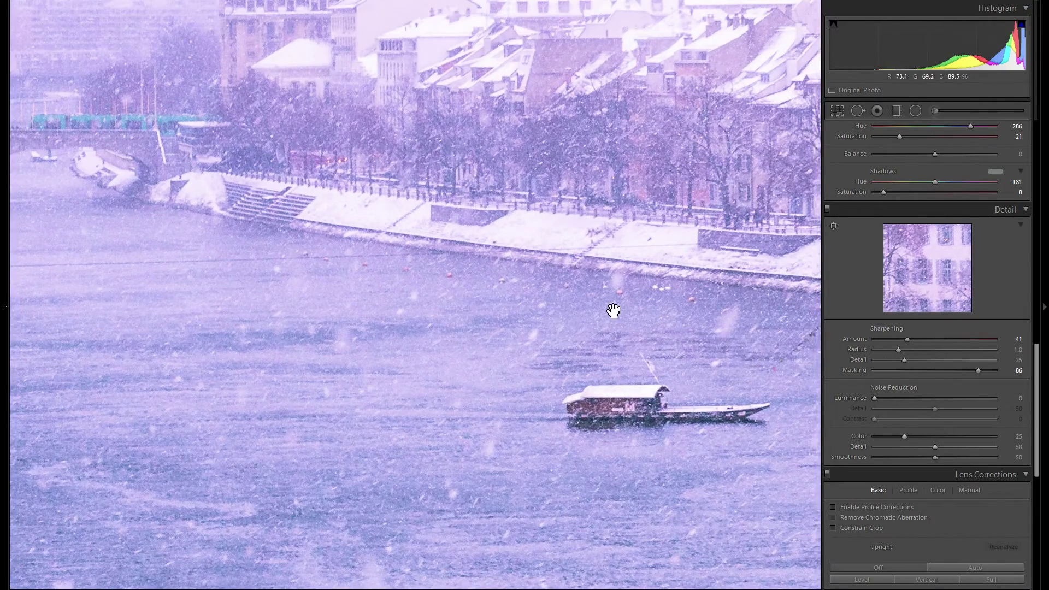
- Set the noise reduction Color to 39, check the bridge, boat and houses in close-up, and return to the full photo
scroll(918, 328, down, 4)
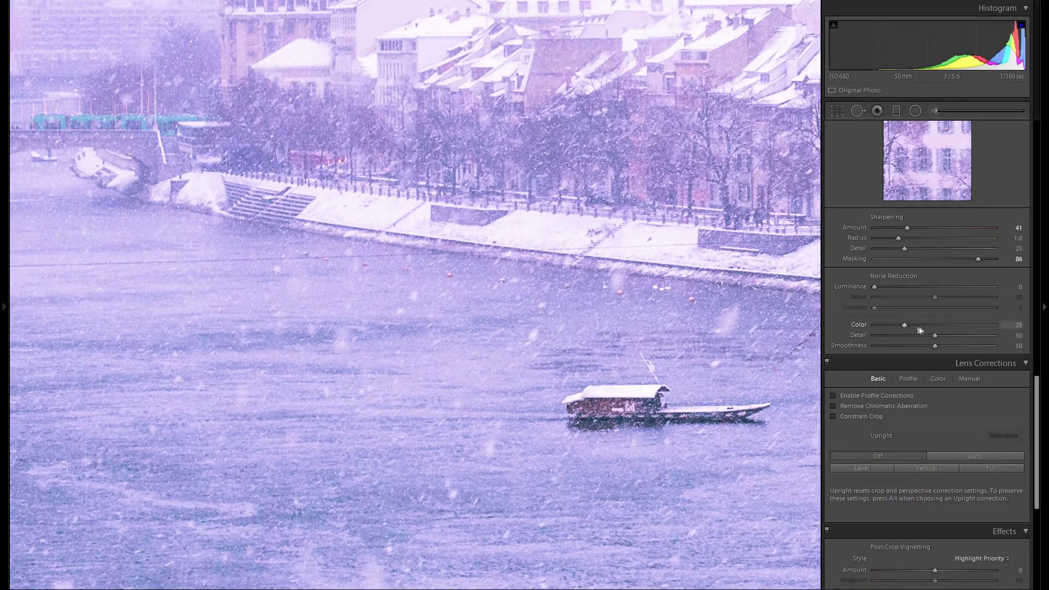
drag(761, 279, 909, 338)
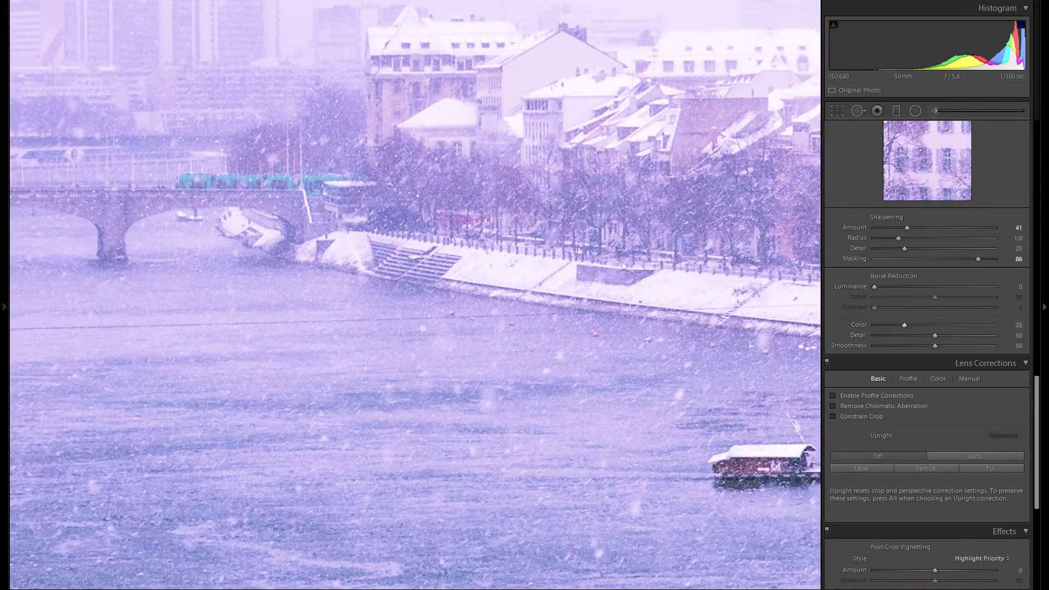
drag(534, 238, 792, 327)
drag(480, 293, 554, 291)
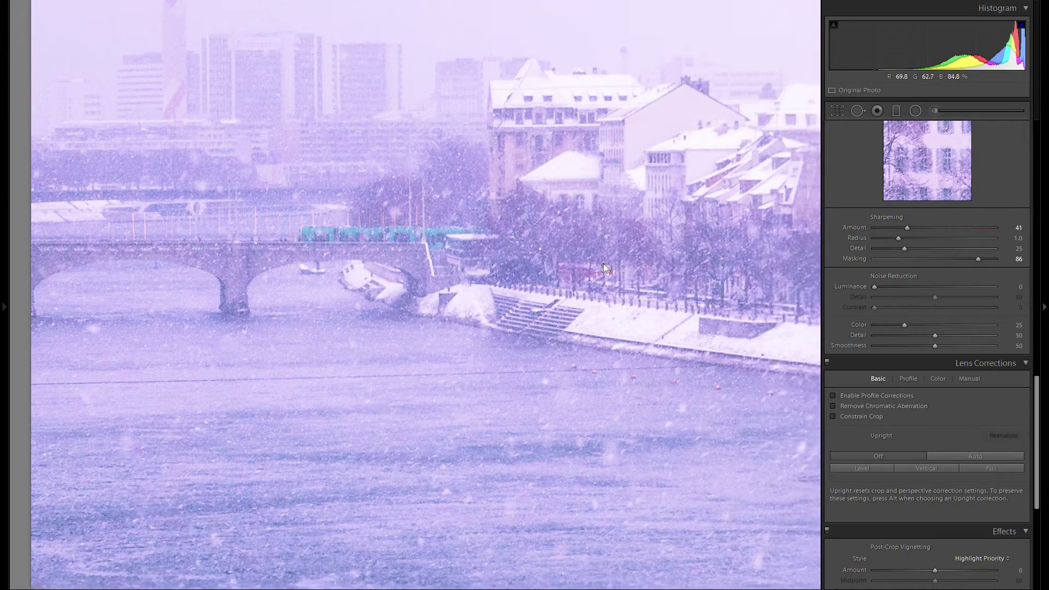
drag(686, 286, 586, 271)
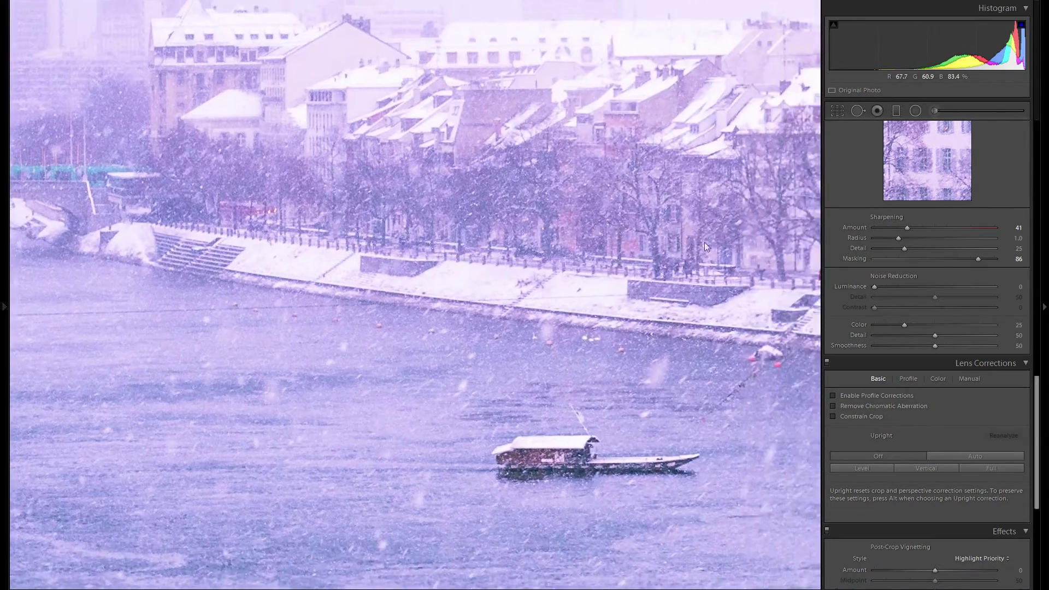
drag(705, 246, 567, 239)
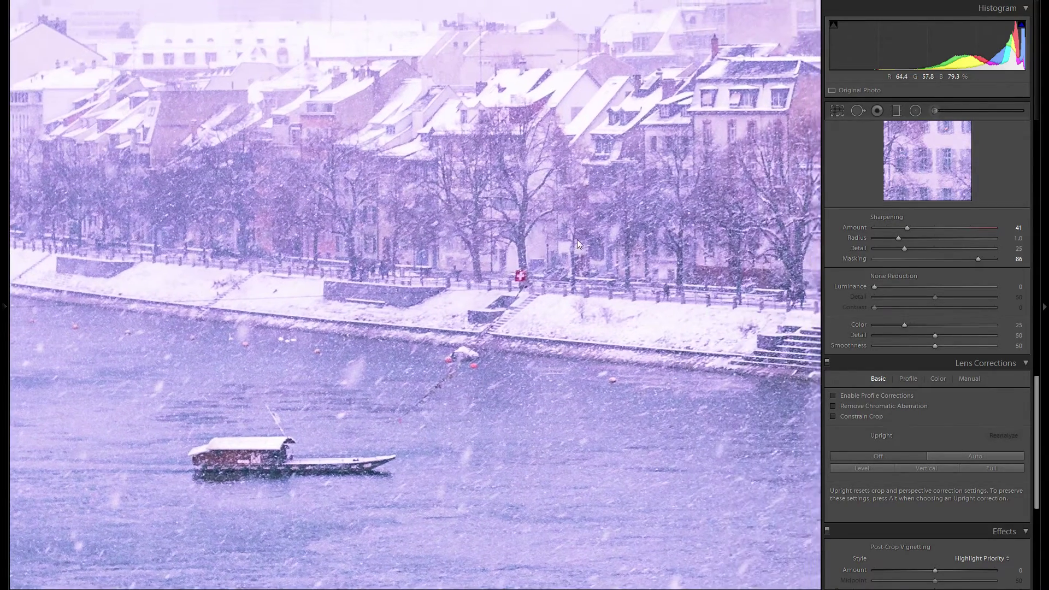
drag(578, 244, 482, 251)
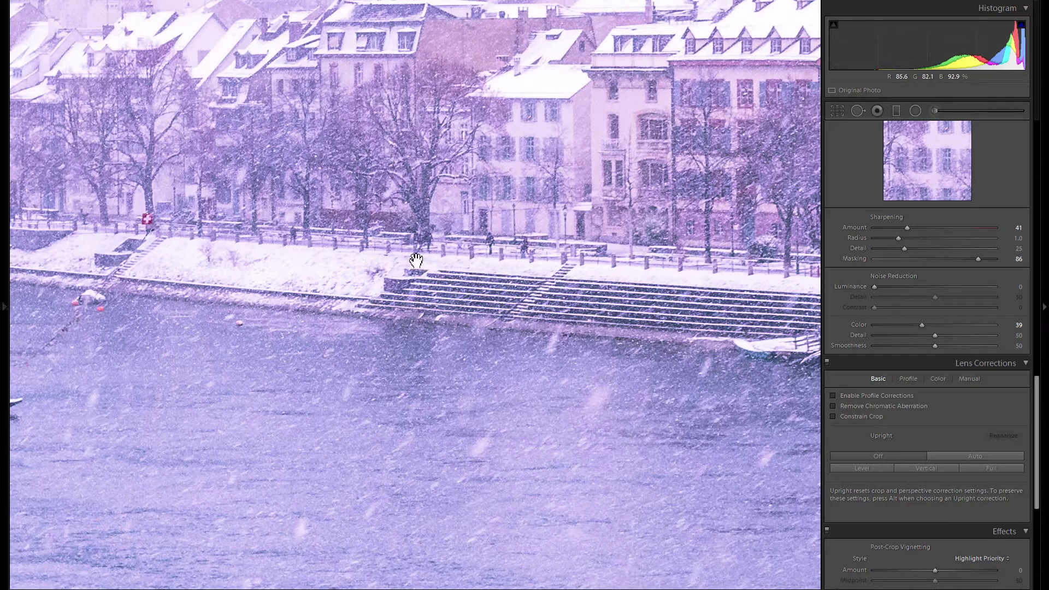
drag(415, 261, 499, 326)
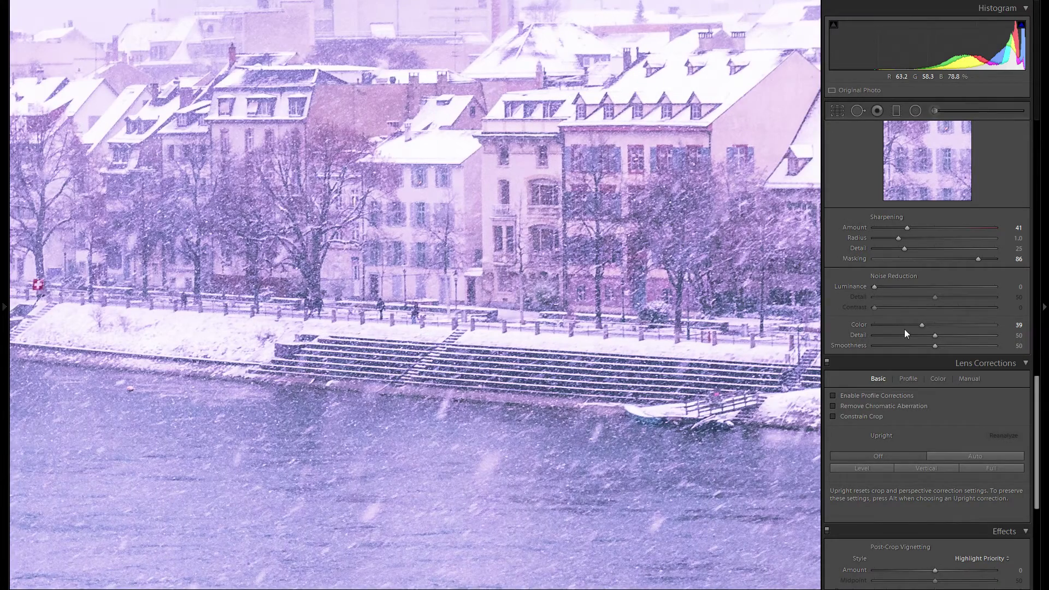
key(z)
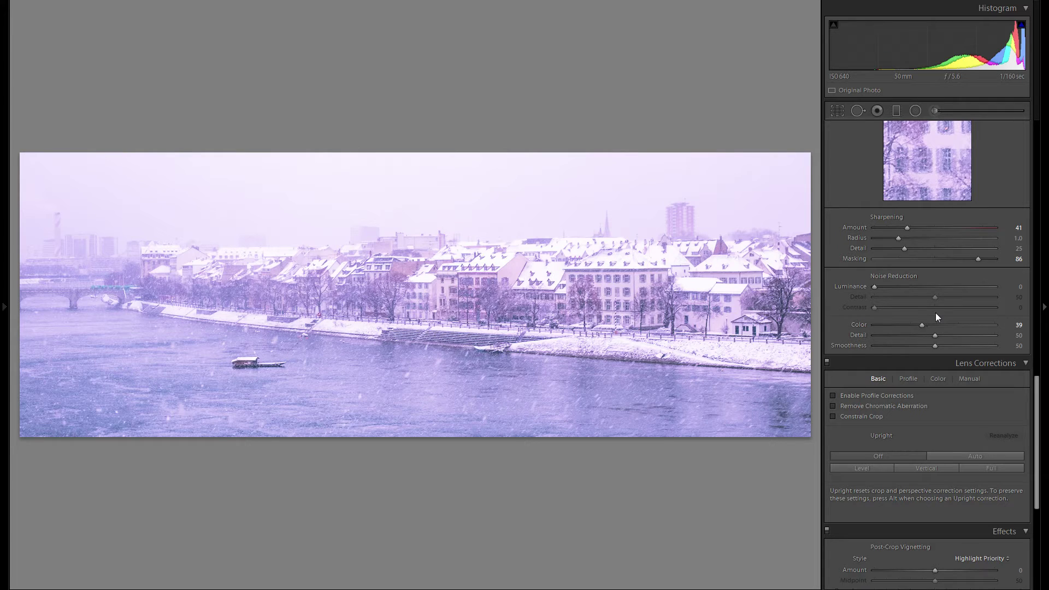
- Enable lens profile corrections with the Canon EF 50mm f/1.8 II profile, comparing the photo with and without them
scroll(876, 358, up, 2)
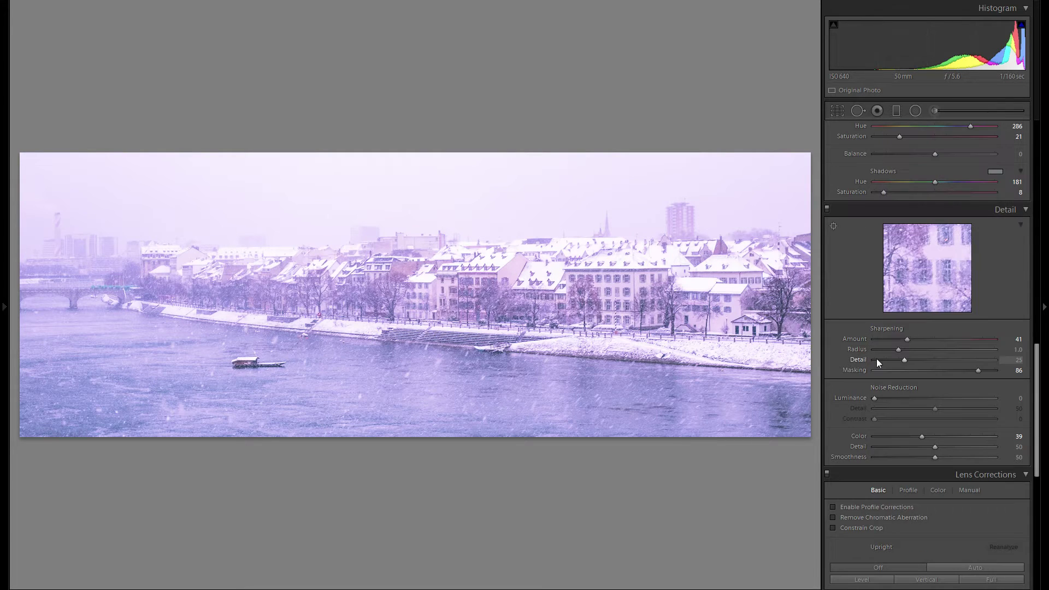
scroll(982, 325, down, 6)
scroll(982, 326, up, 2)
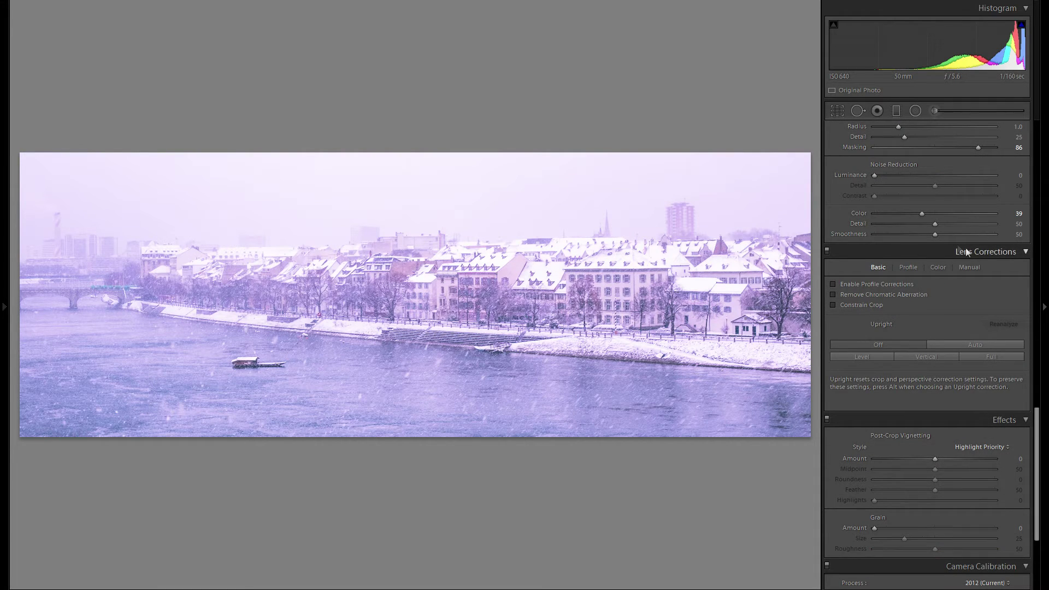
click(908, 268)
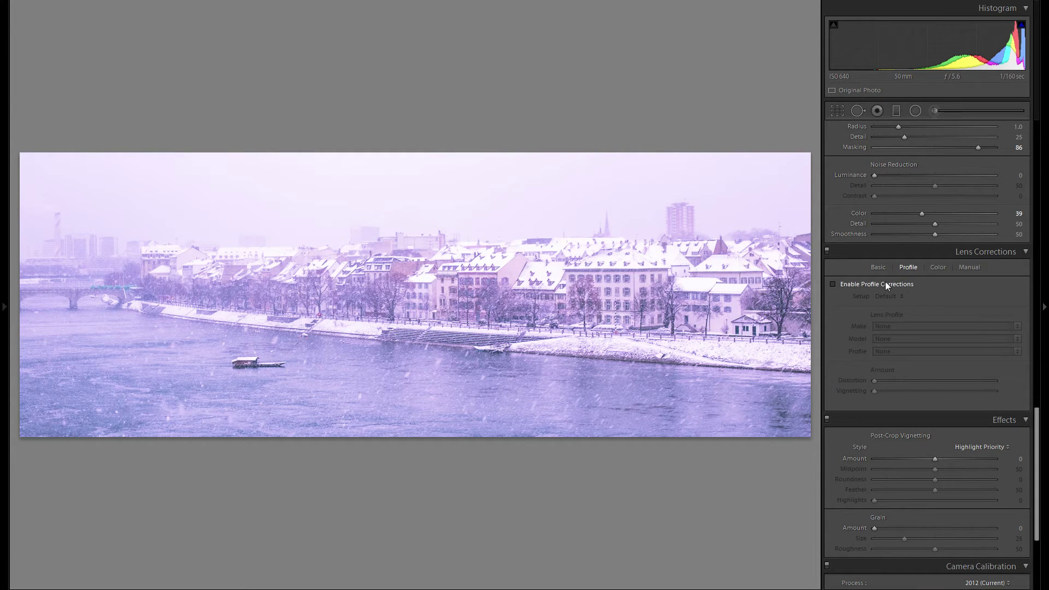
click(886, 285)
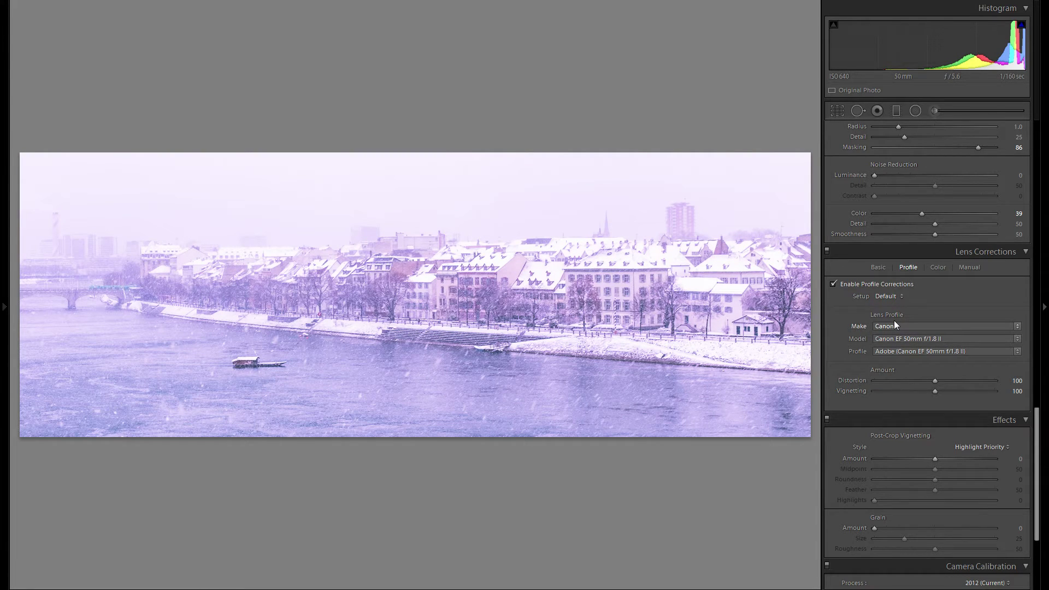
click(832, 284)
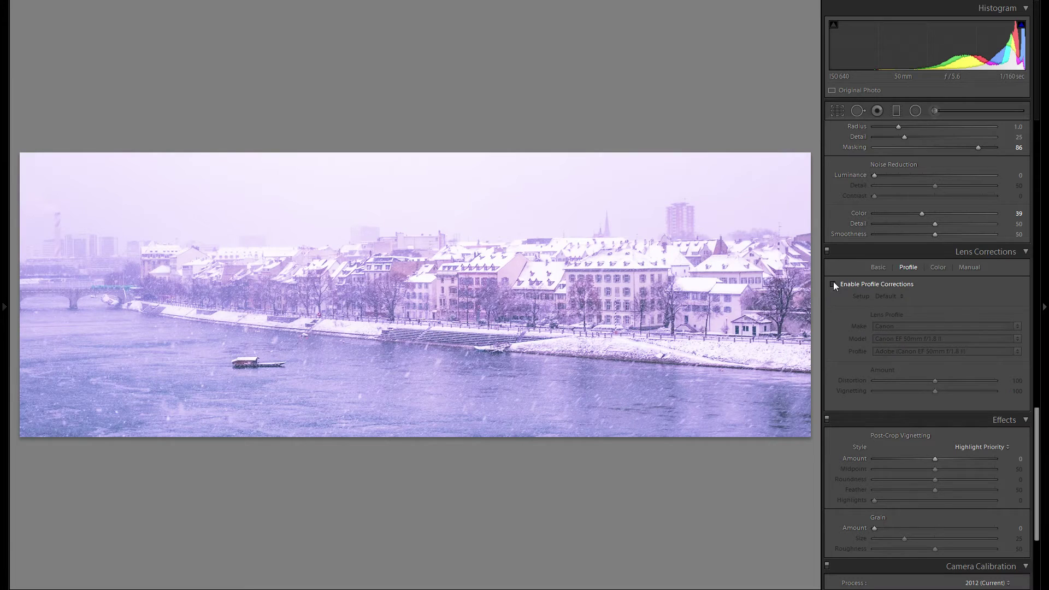
click(833, 284)
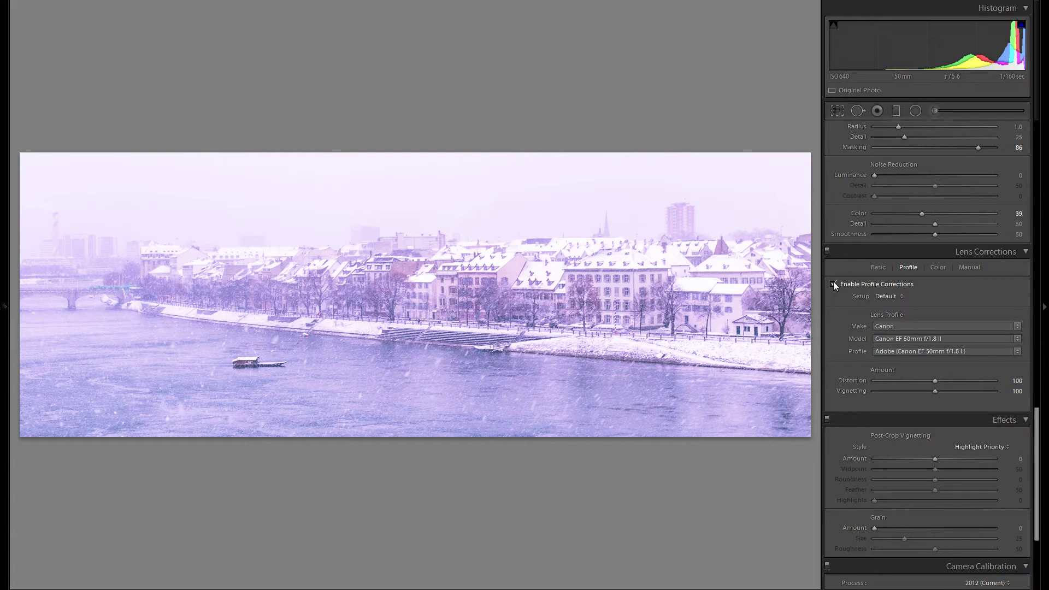
- Reduce the lens profile's Vignetting correction to 0, keeping Distortion at 100
click(930, 379)
click(934, 380)
drag(935, 391, 852, 391)
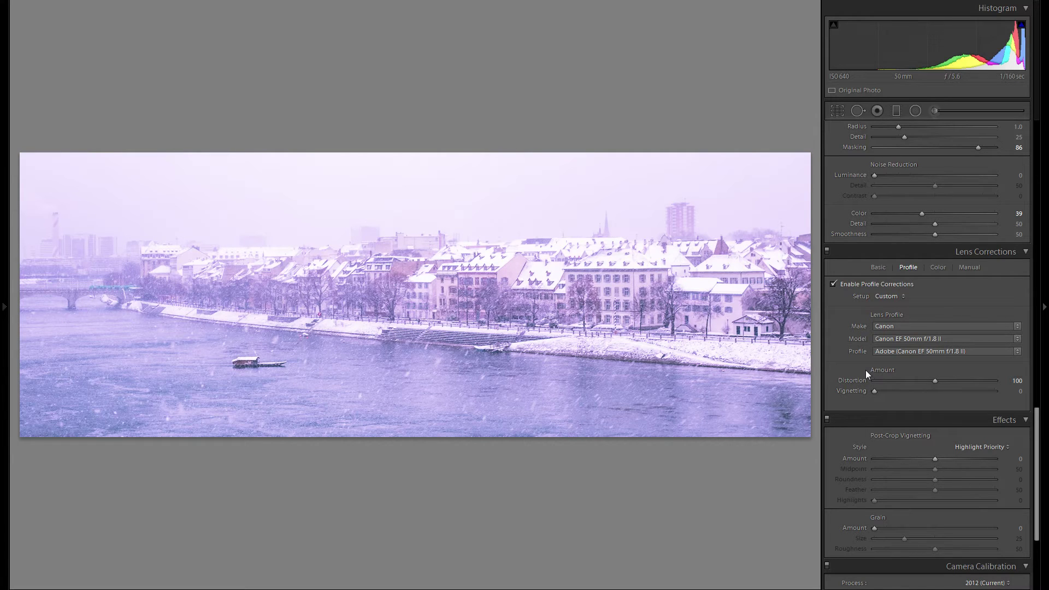
click(865, 370)
- Try a post-crop vignetting Amount of -17, reset it, and set the Amount to -14
scroll(900, 369, down, 3)
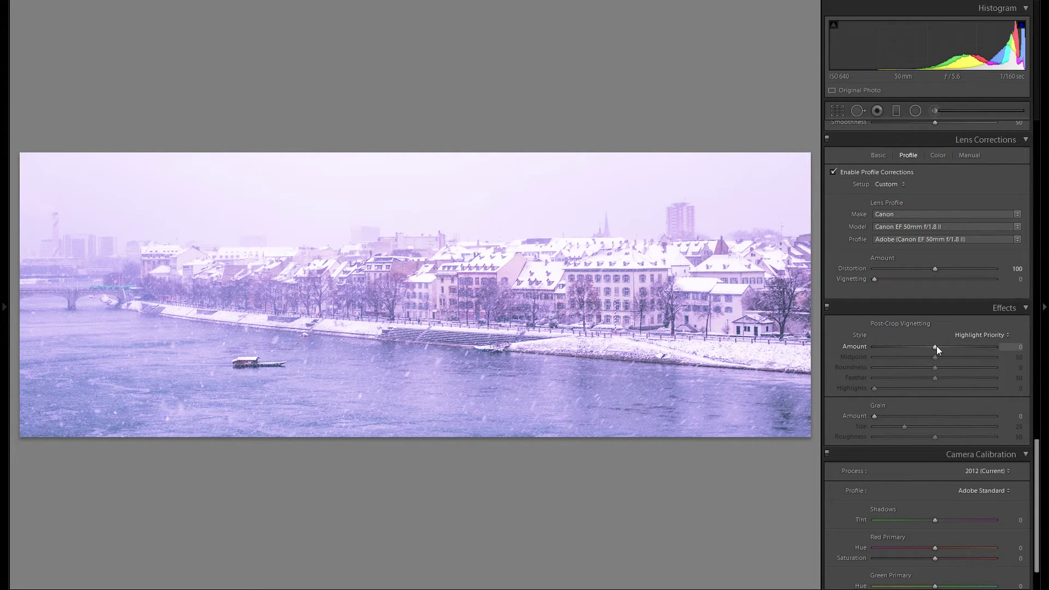
drag(936, 345, 935, 347)
drag(926, 346, 924, 345)
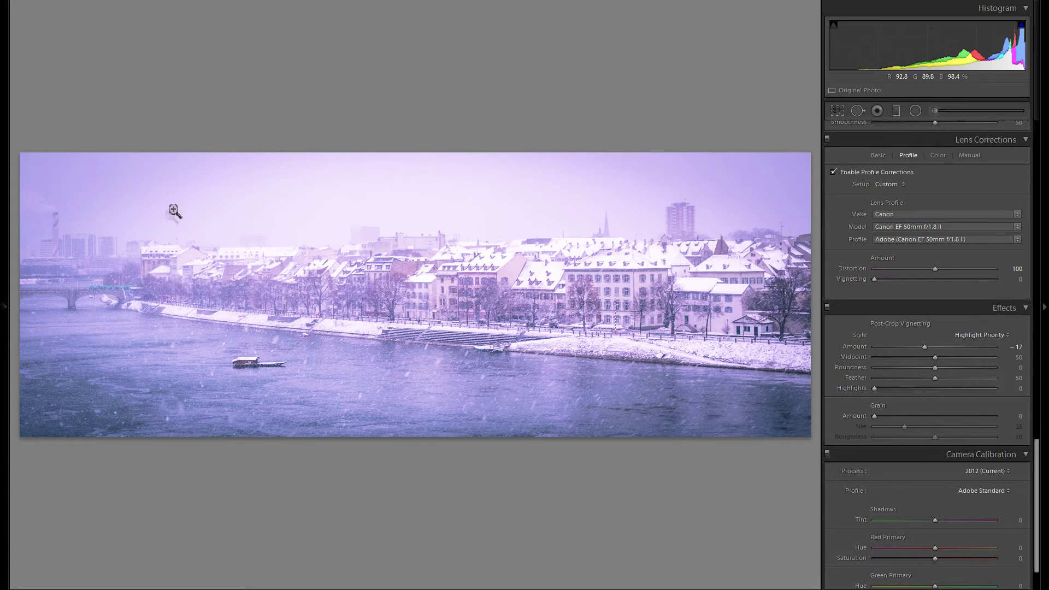
double_click(857, 343)
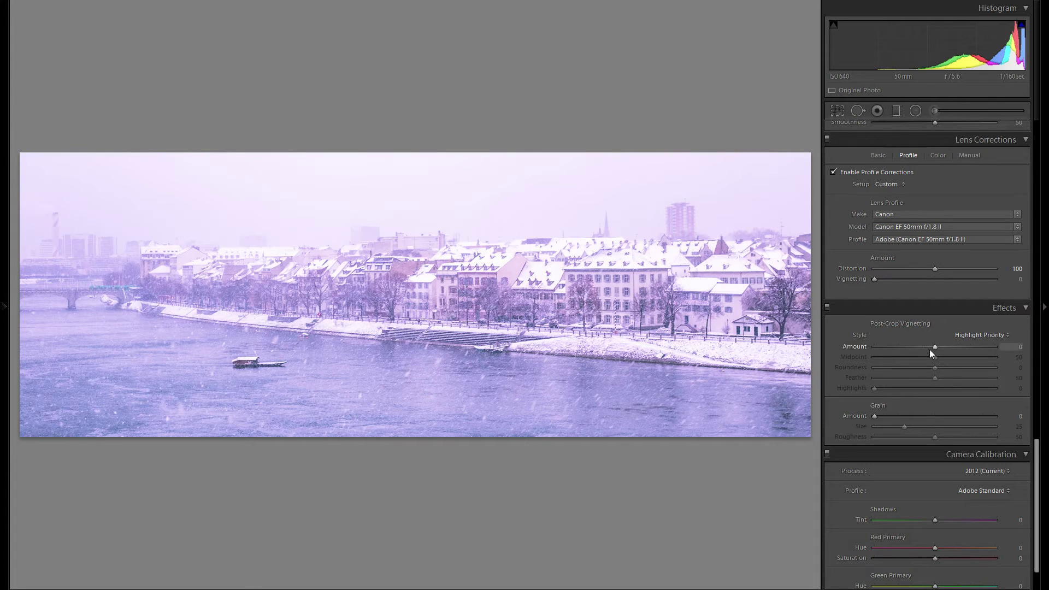
drag(933, 348, 924, 341)
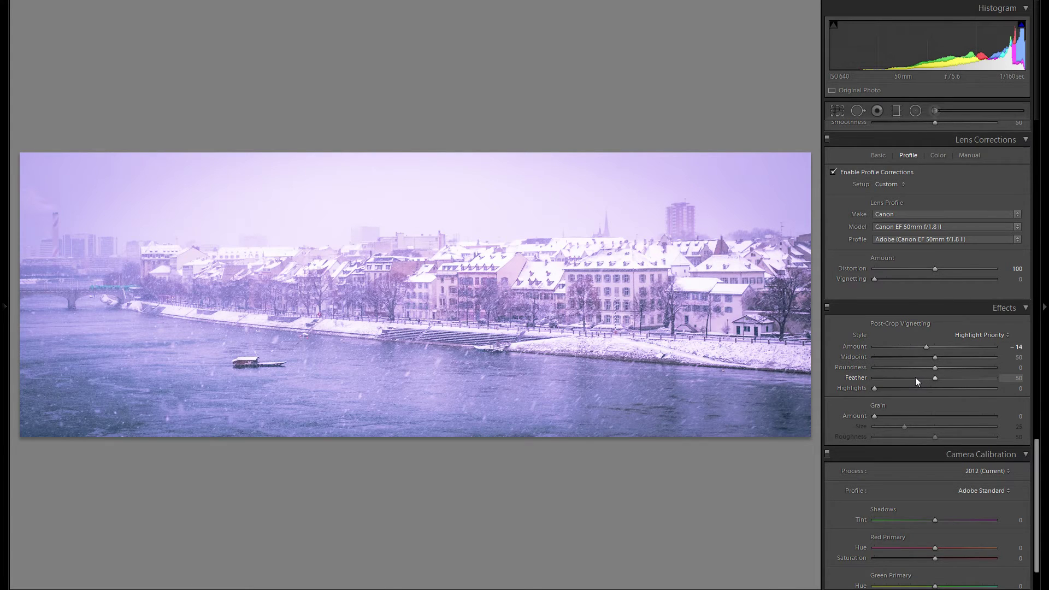
- Try a grain Amount of 100 on the photo and return it to 0
scroll(915, 378, down, 2)
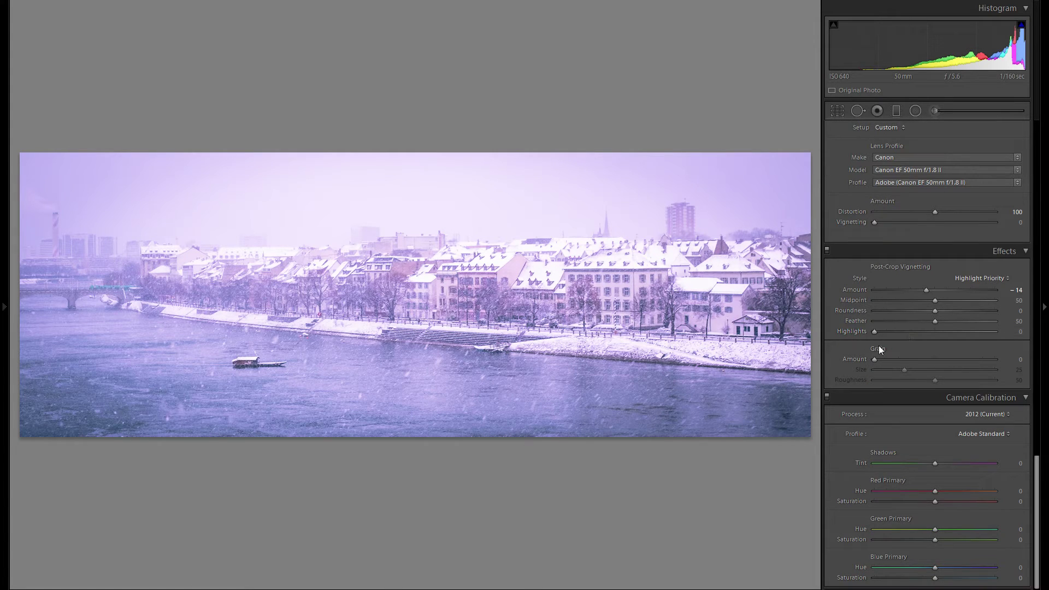
drag(874, 359, 999, 360)
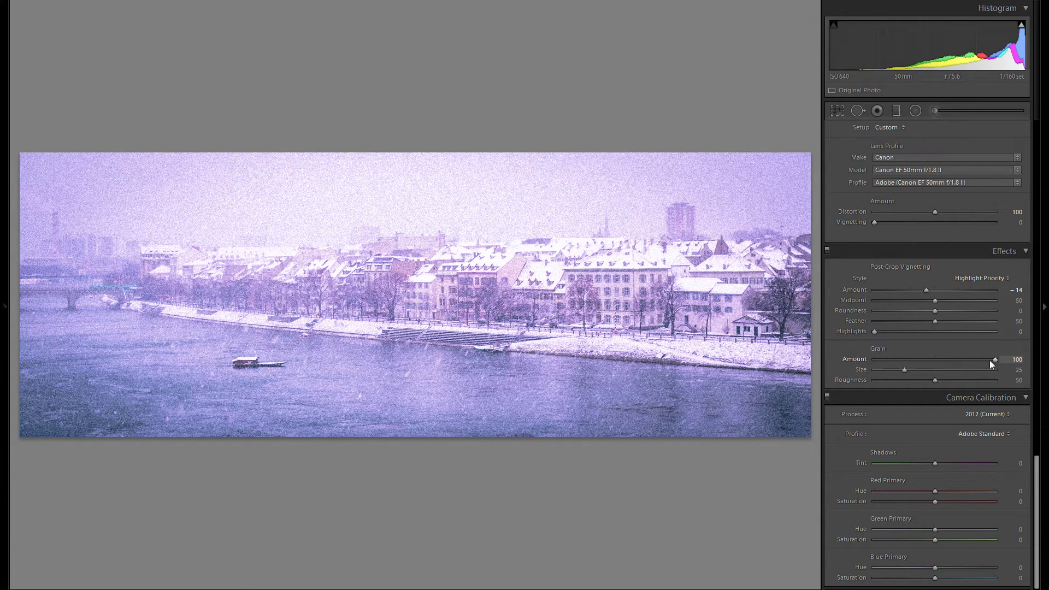
drag(973, 360, 824, 360)
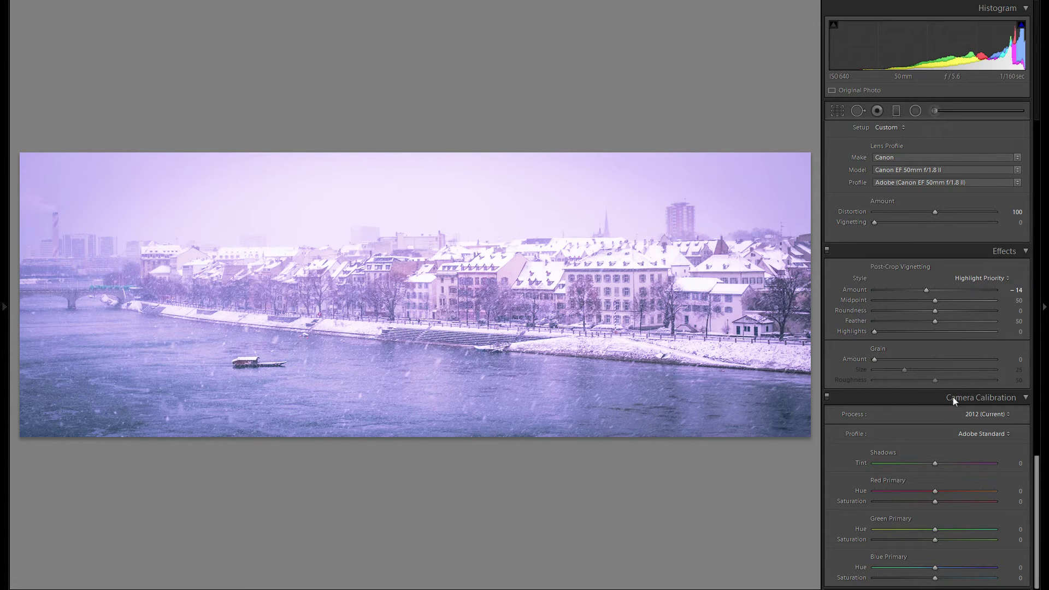
- Try the Camera Faithful, Camera Landscape, Camera Neutral, Camera Portrait and Camera Standard calibration profiles, returning to Adobe Standard
click(969, 431)
click(969, 432)
click(969, 434)
click(966, 457)
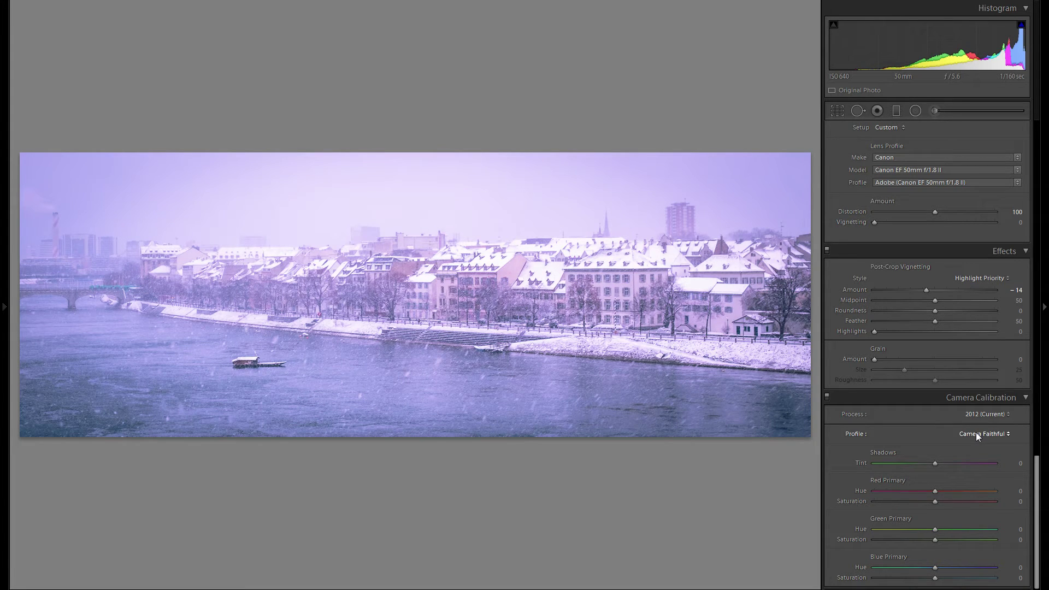
click(976, 434)
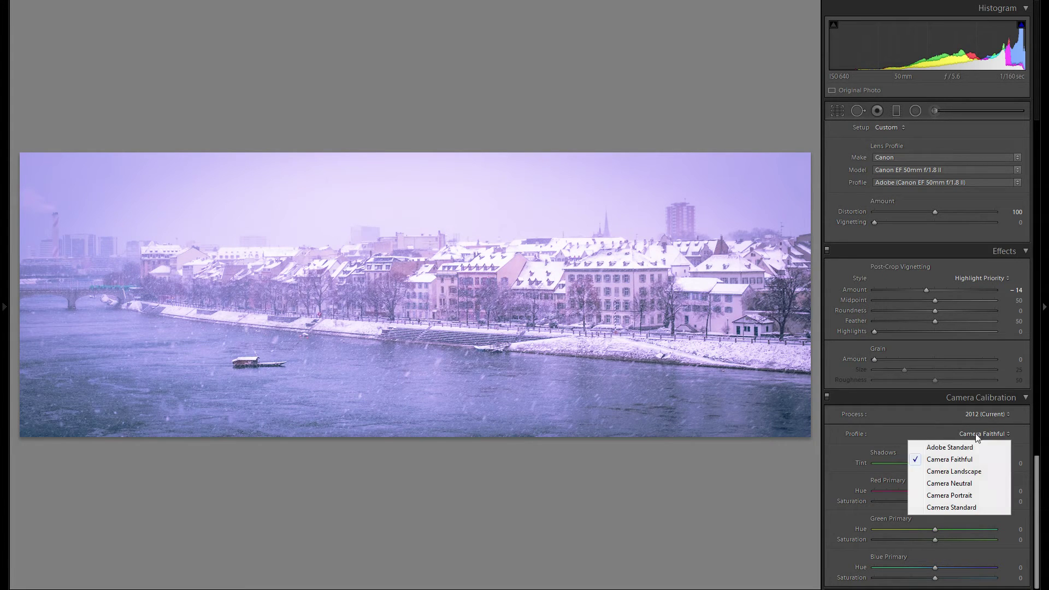
click(969, 471)
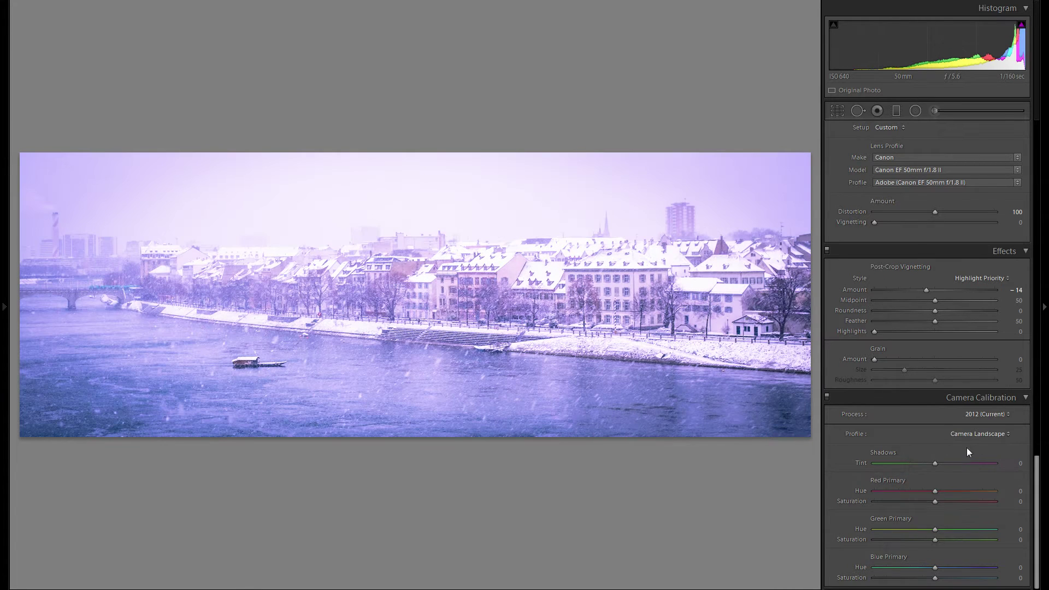
click(972, 434)
click(950, 483)
click(975, 437)
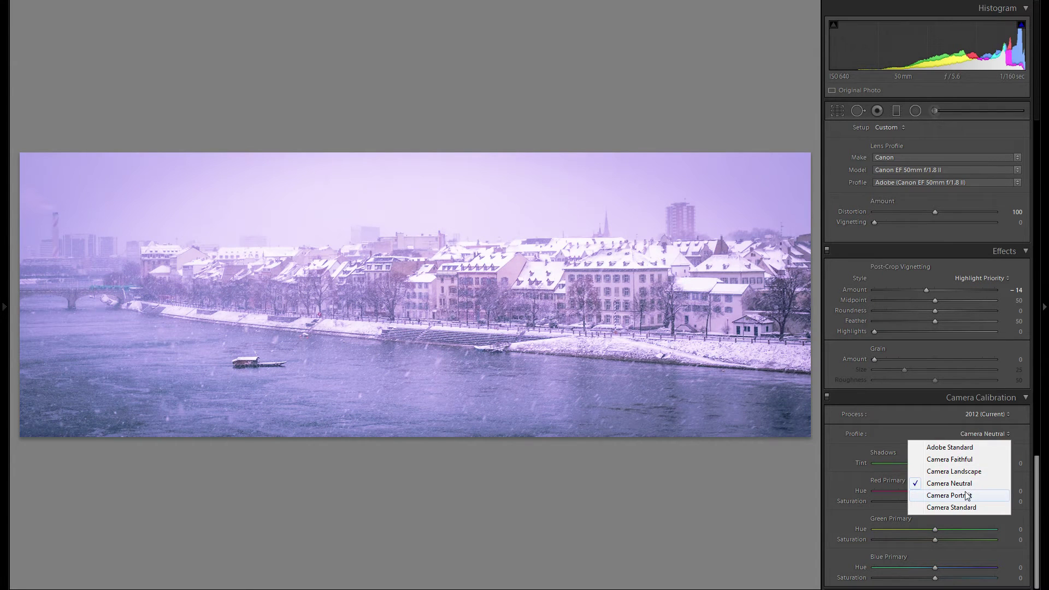
click(959, 493)
click(975, 437)
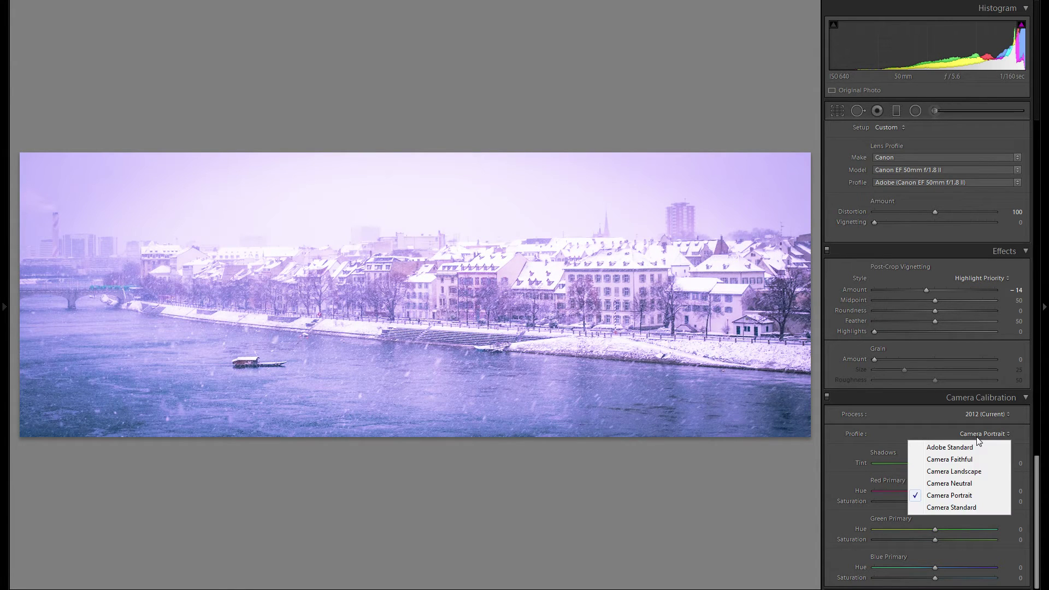
click(965, 505)
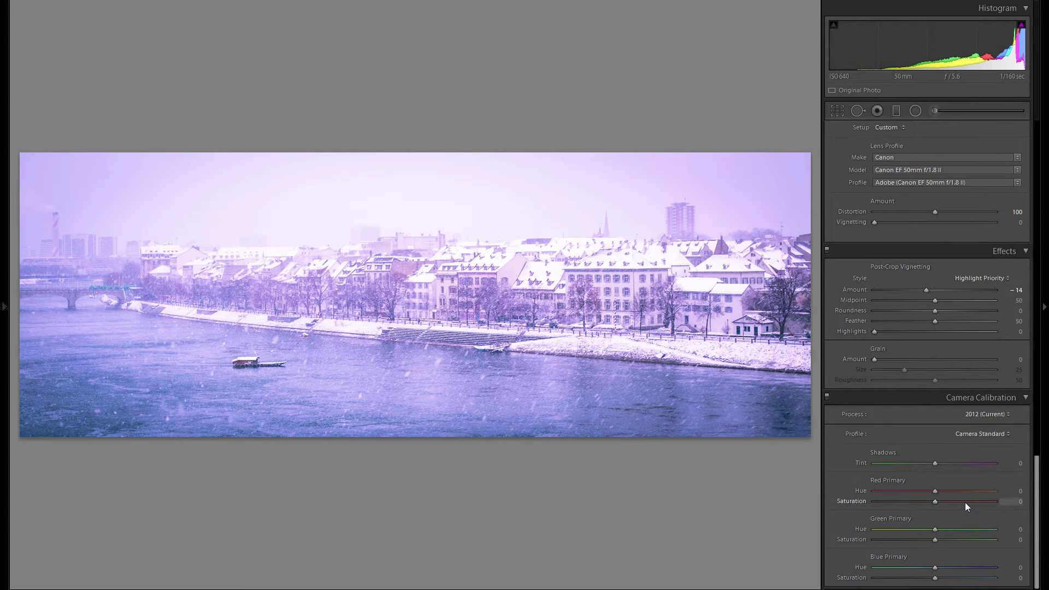
click(986, 434)
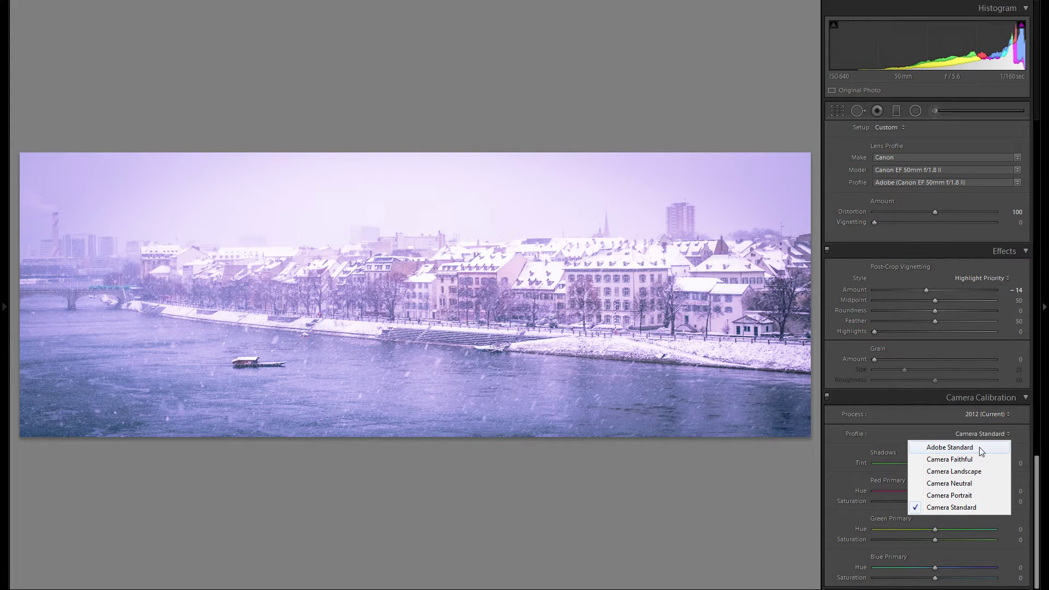
click(986, 447)
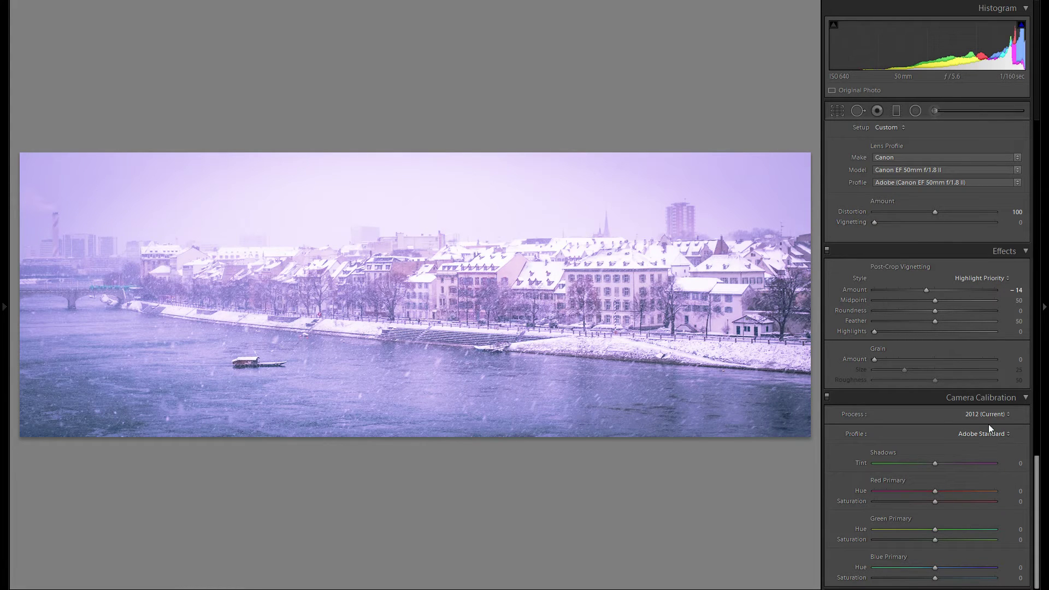
- Compare the Camera Landscape calibration profile with Adobe Standard on the photo
click(987, 436)
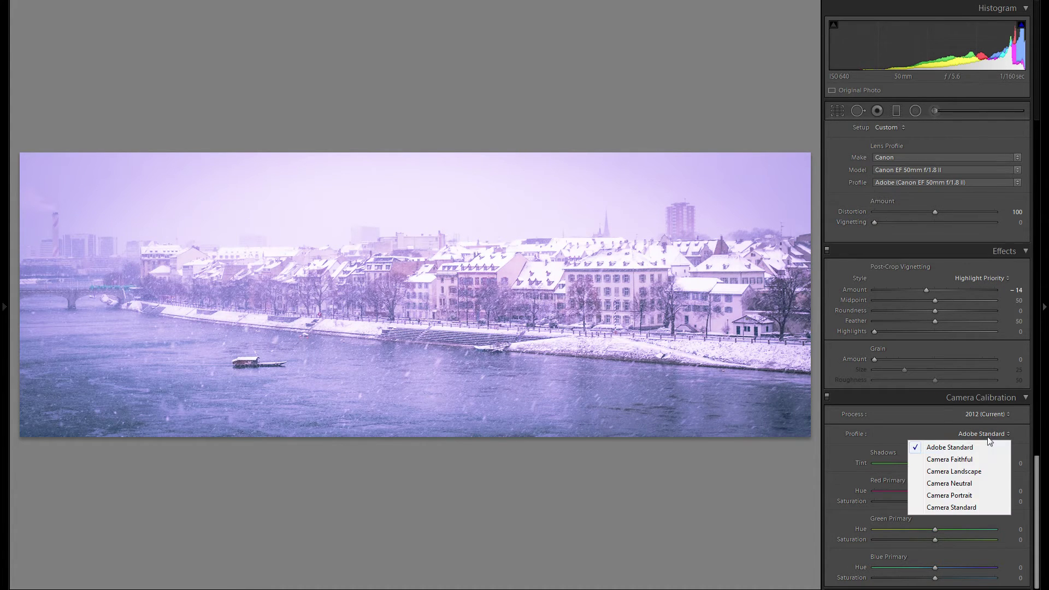
click(978, 473)
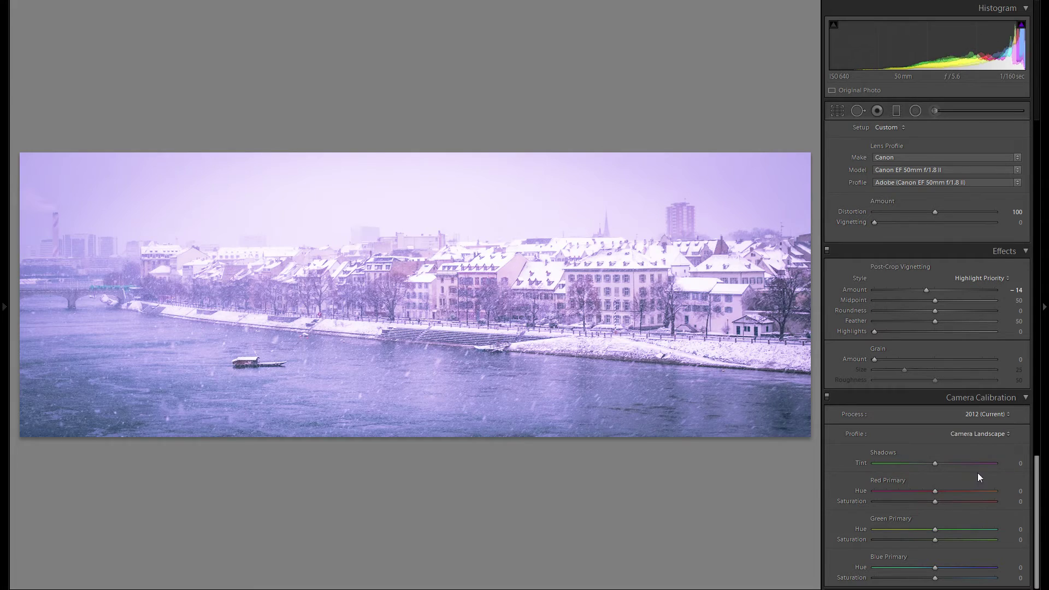
click(973, 433)
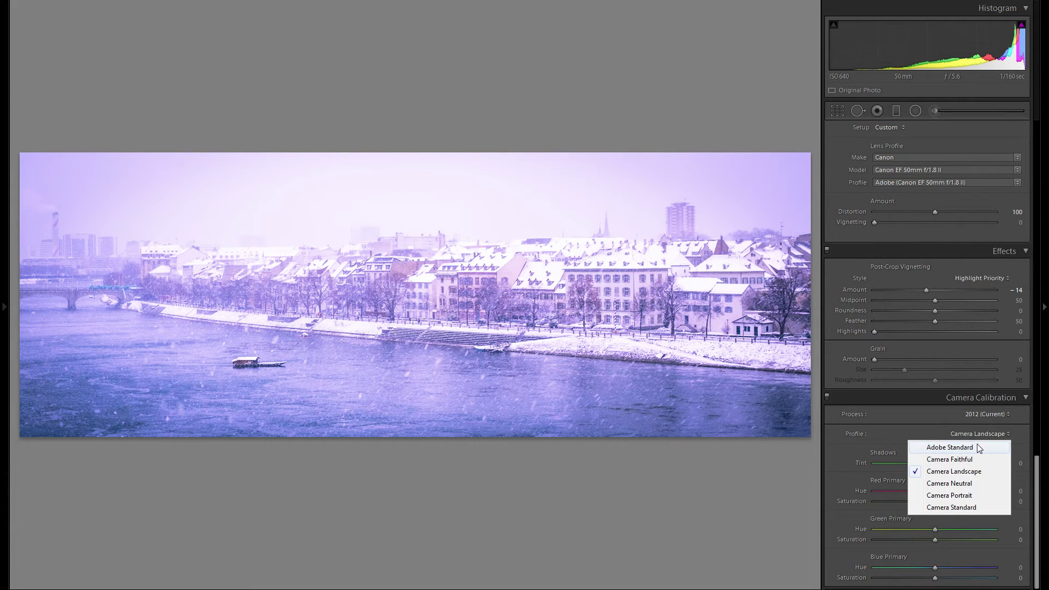
click(976, 447)
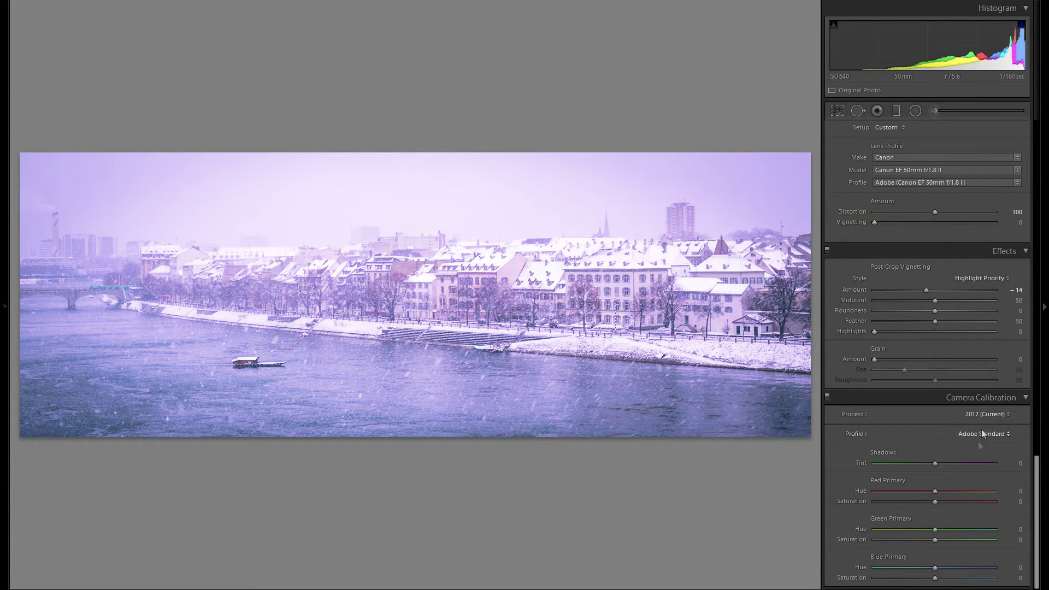
click(985, 436)
click(982, 474)
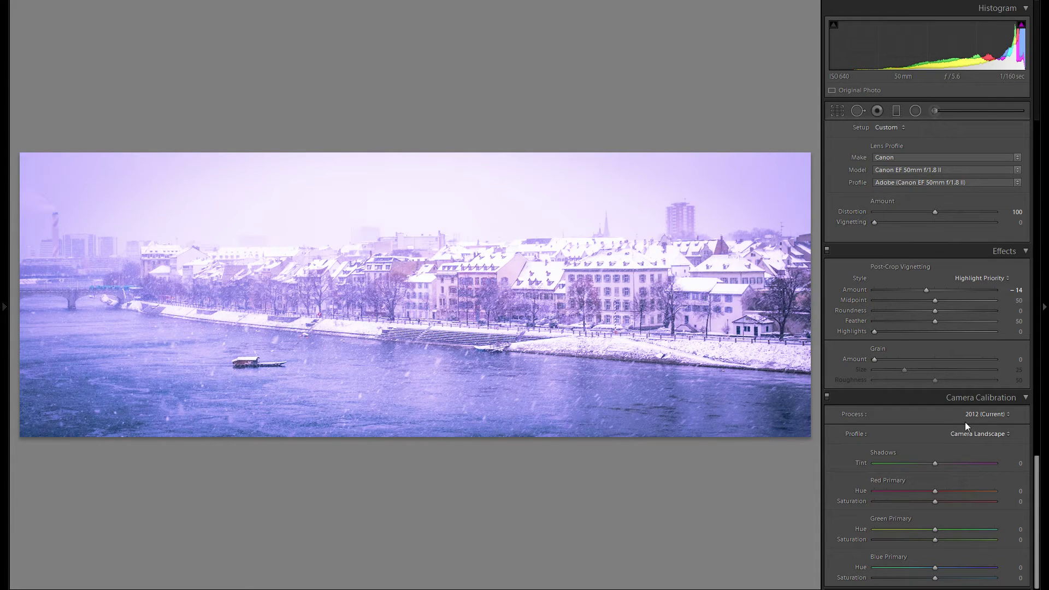
- Compare the Camera Standard and Adobe Standard profiles, and set the calibration profile to Camera Standard
click(968, 433)
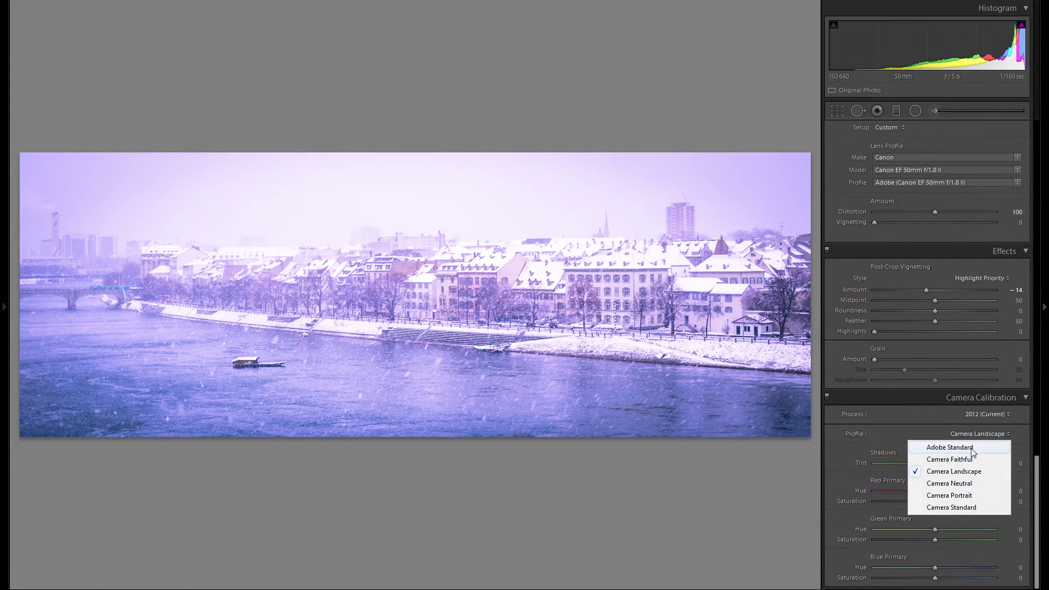
click(959, 508)
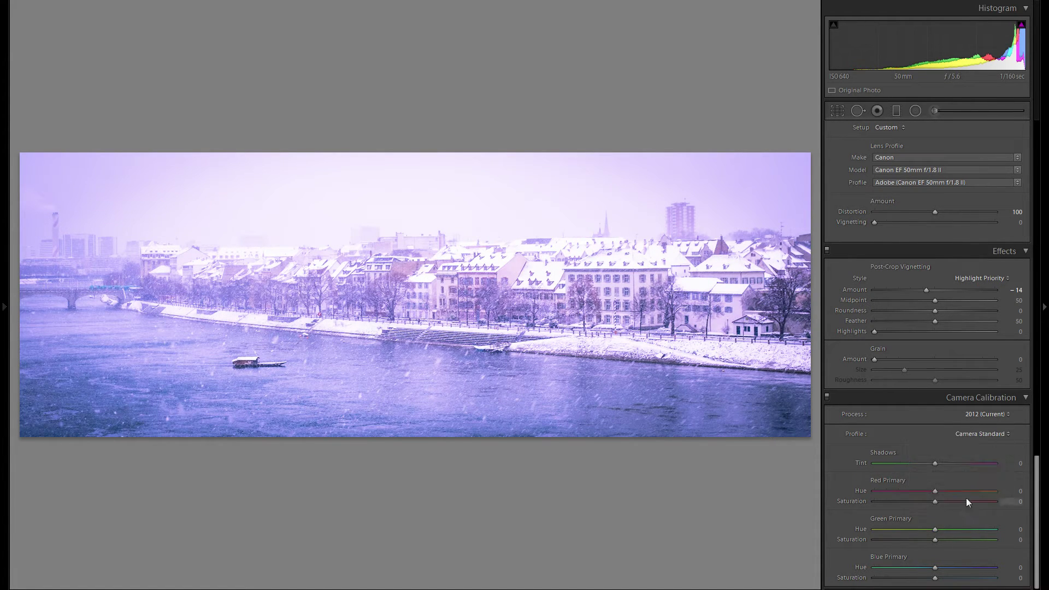
click(977, 434)
click(962, 447)
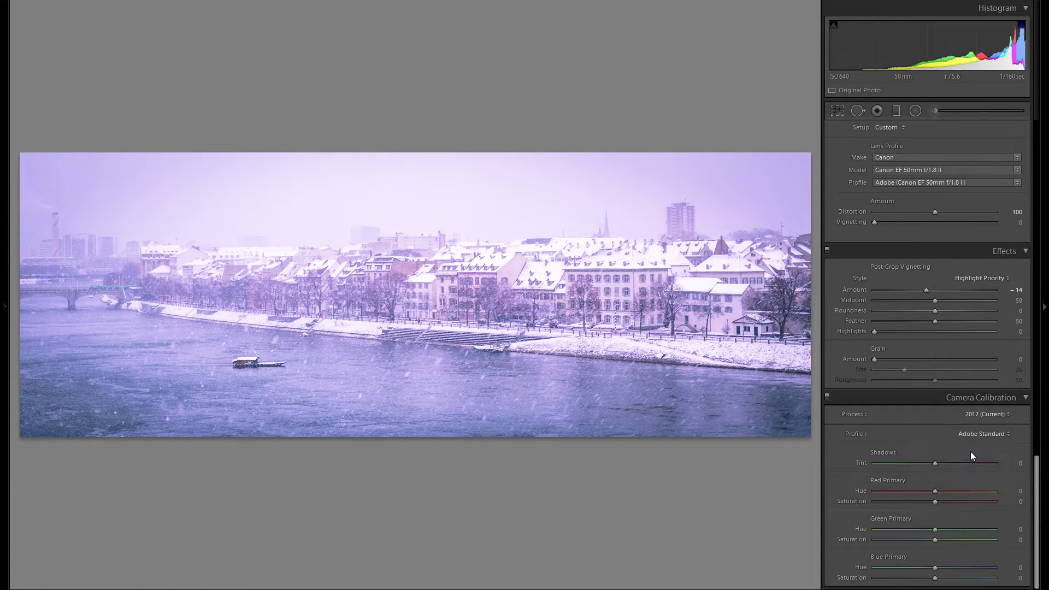
click(969, 433)
click(969, 507)
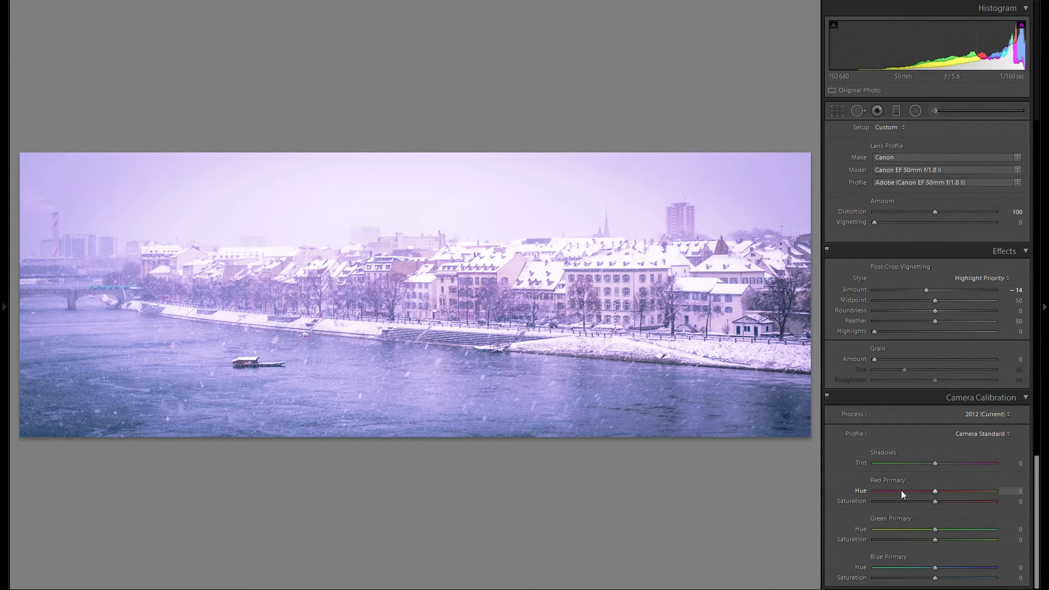
- Try a Blue Primary Hue of -67 in the camera calibration and reset it to 0
scroll(901, 490, up, 10)
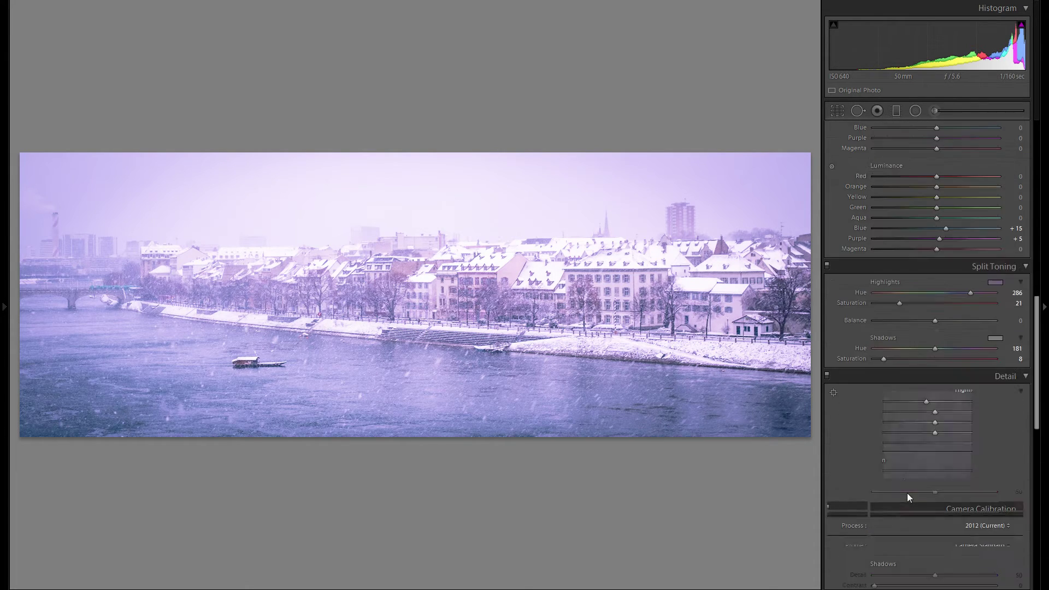
scroll(916, 422, down, 10)
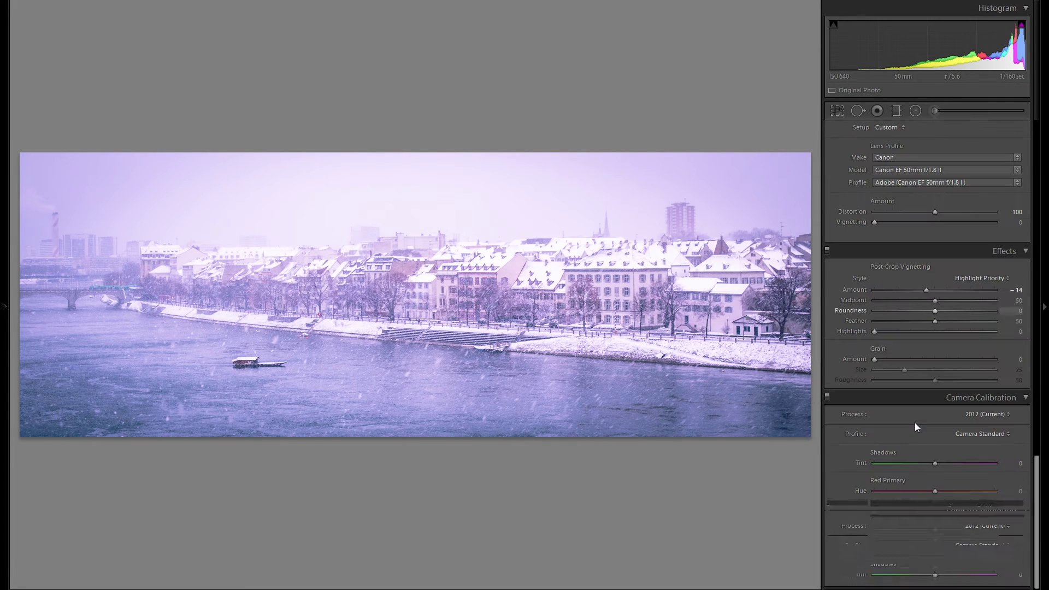
drag(899, 569, 894, 570)
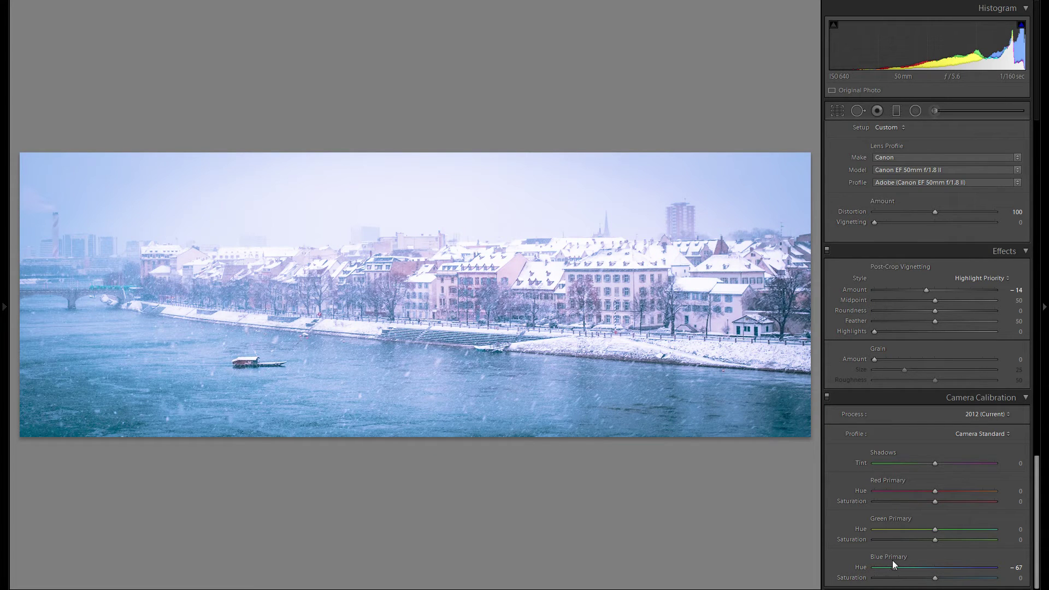
double_click(863, 567)
scroll(899, 543, up, 10)
scroll(934, 264, down, 10)
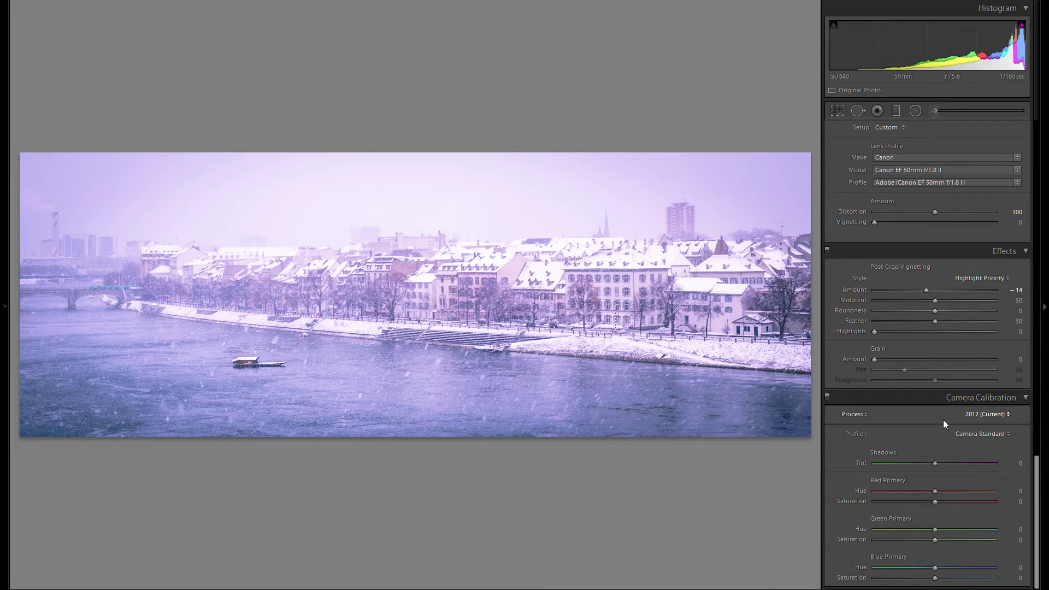
- Set the camera calibration Shadows Tint to -9, and the Red Primary Hue to -8 and Saturation to +14
mouse_move(935, 463)
mouse_down()
mouse_move(948, 467)
mouse_move(931, 463)
mouse_up()
drag(963, 493, 930, 491)
mouse_move(934, 501)
mouse_down()
mouse_move(876, 507)
mouse_move(966, 504)
mouse_move(856, 504)
mouse_move(943, 501)
mouse_up()
- Set the camera calibration Green Primary Hue to +8 and Saturation to +20
mouse_move(935, 529)
mouse_down()
mouse_move(861, 528)
mouse_move(1020, 529)
mouse_move(896, 533)
mouse_move(970, 539)
mouse_move(940, 532)
mouse_up()
mouse_move(934, 539)
mouse_down()
mouse_move(860, 542)
mouse_move(949, 540)
mouse_up()
double_click(861, 540)
click(948, 546)
- Set the camera calibration Blue Primary Hue to +2 and Saturation to -7
mouse_move(882, 567)
mouse_down()
mouse_move(860, 563)
mouse_move(878, 569)
mouse_up()
double_click(930, 568)
click(936, 567)
mouse_move(935, 578)
mouse_down()
mouse_move(993, 582)
mouse_move(902, 577)
mouse_move(931, 578)
mouse_up()
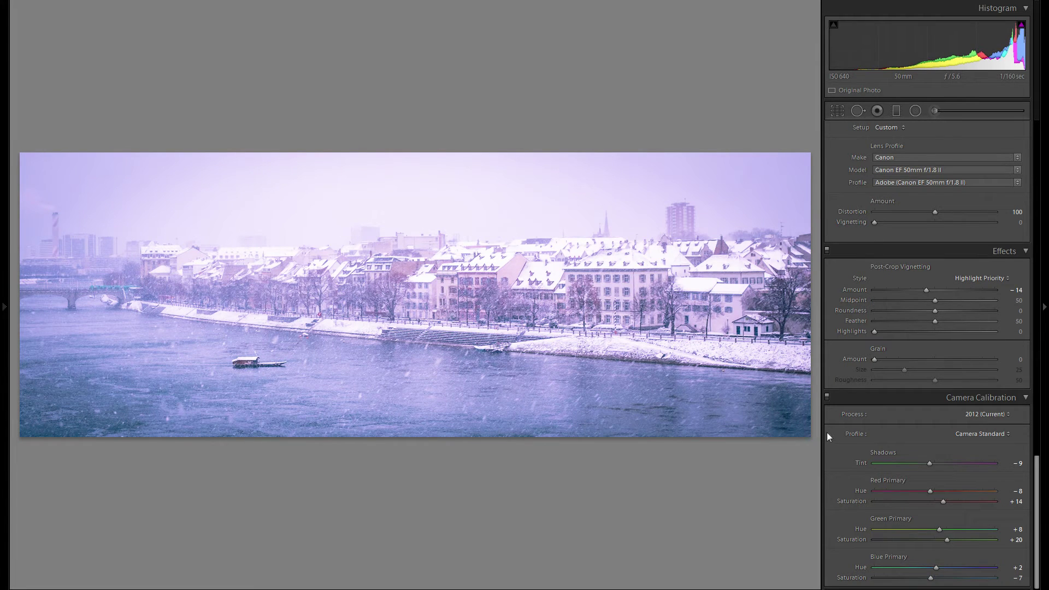
- Compare the photo with and without the camera calibration adjustments
click(827, 396)
click(828, 398)
click(828, 398)
click(828, 398)
scroll(878, 385, up, 15)
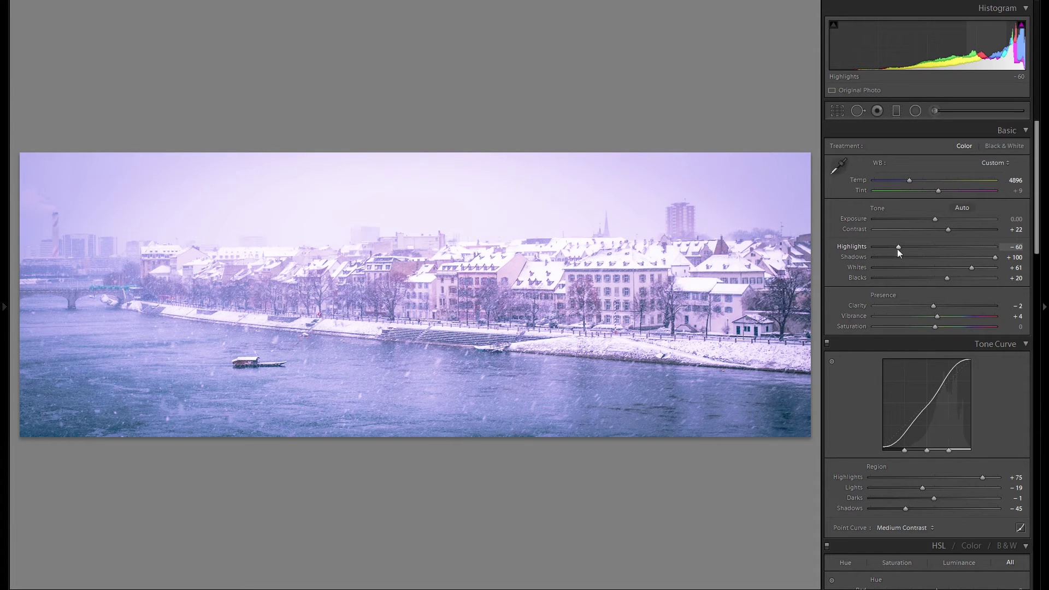
click(2, 206)
click(77, 213)
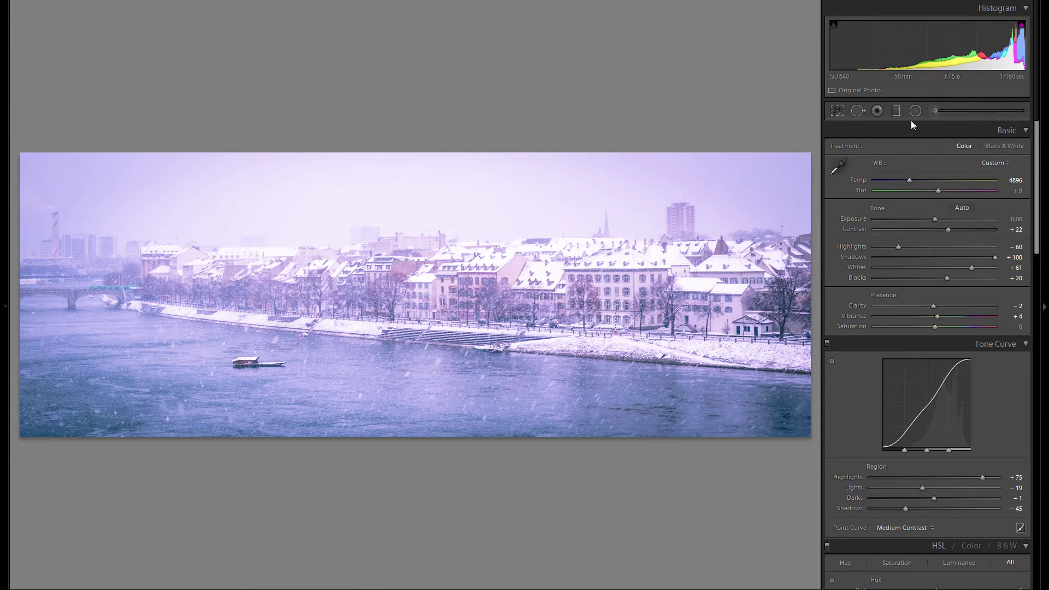
- Set the adjustment brush's Highlights to -100 and its size to 10, and close the brush
click(935, 111)
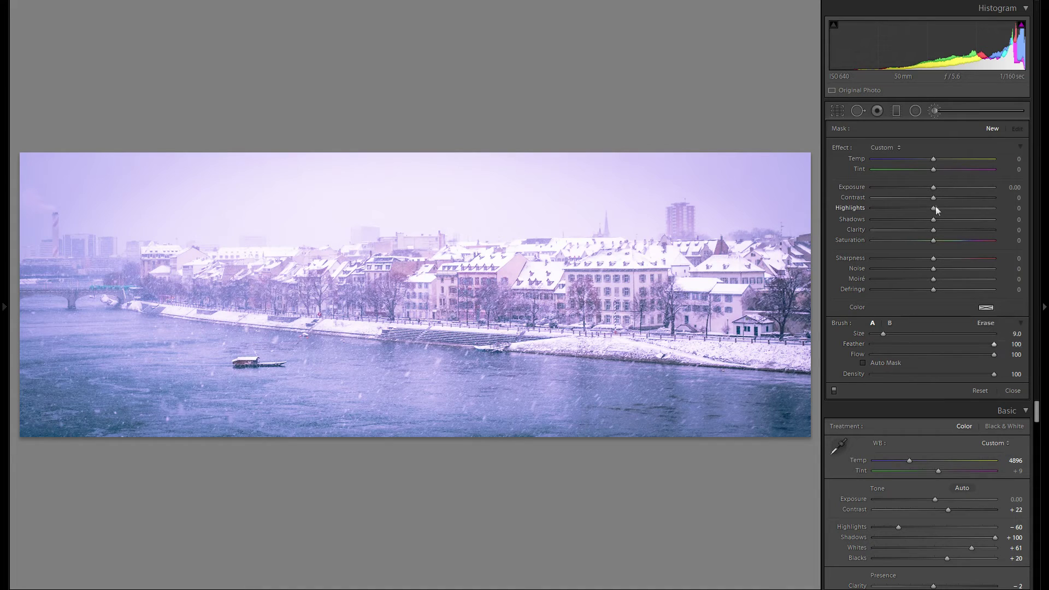
drag(933, 208, 868, 212)
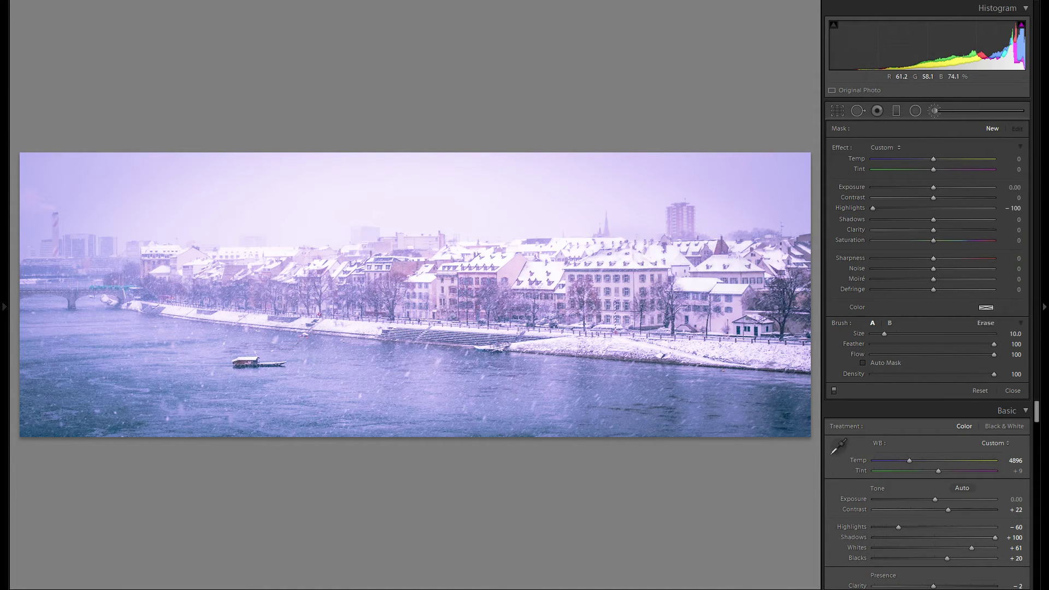
key(k)
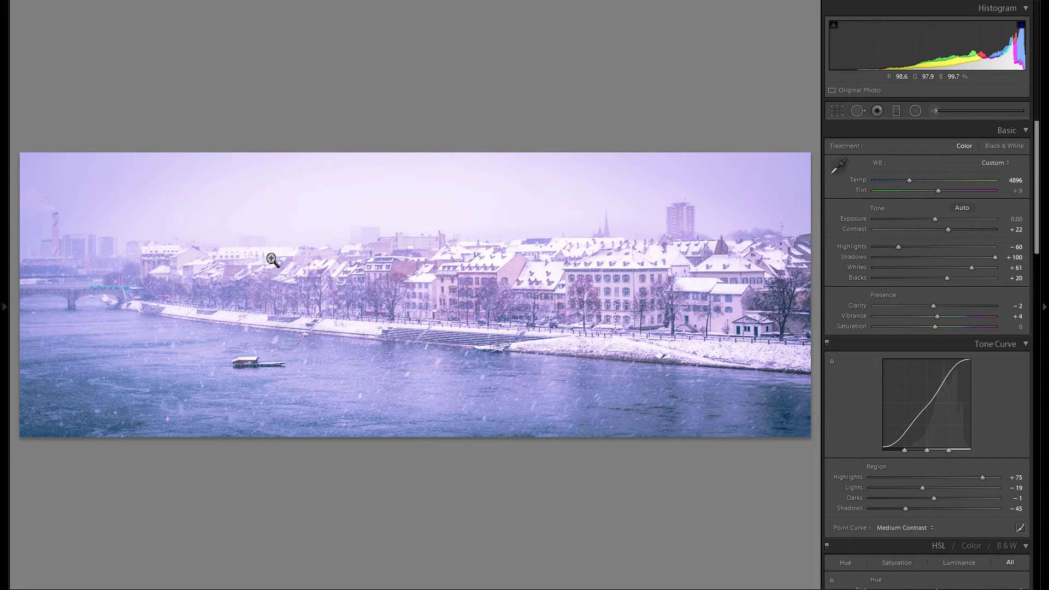
- Add a diagonal graduated filter over the riverside buildings with Highlights reset to 0 and Clarity at 21
click(896, 111)
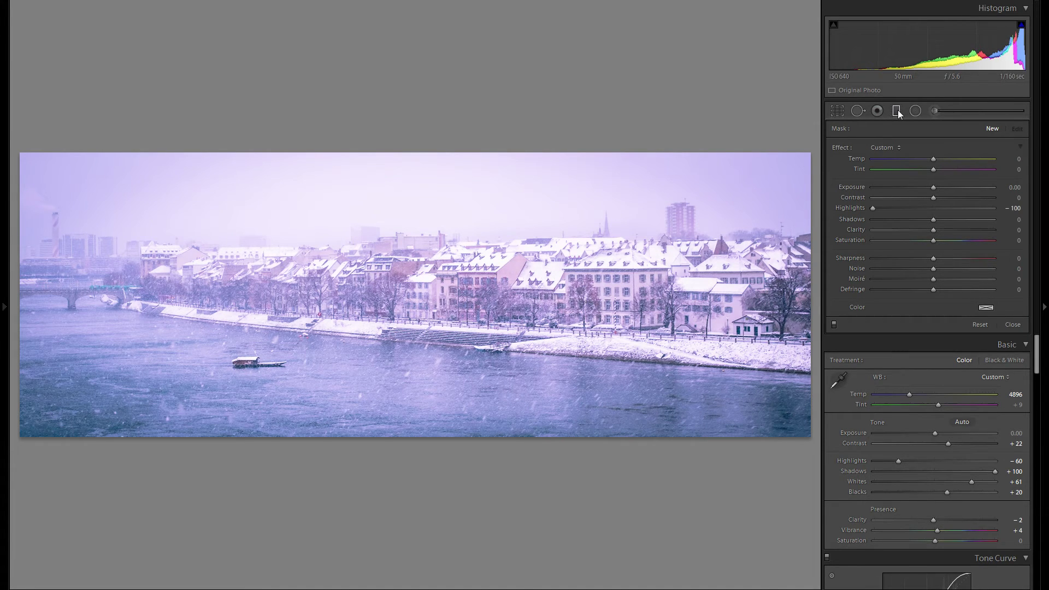
double_click(851, 209)
mouse_move(565, 314)
mouse_down()
mouse_move(325, 273)
mouse_move(260, 197)
mouse_move(224, 180)
mouse_move(237, 192)
mouse_up()
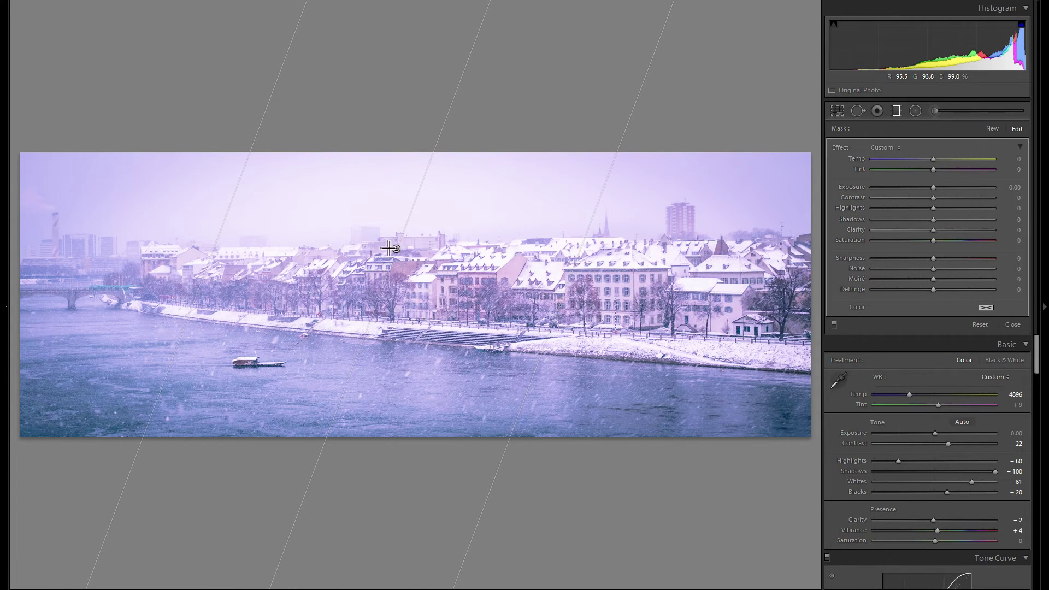
drag(396, 251, 484, 284)
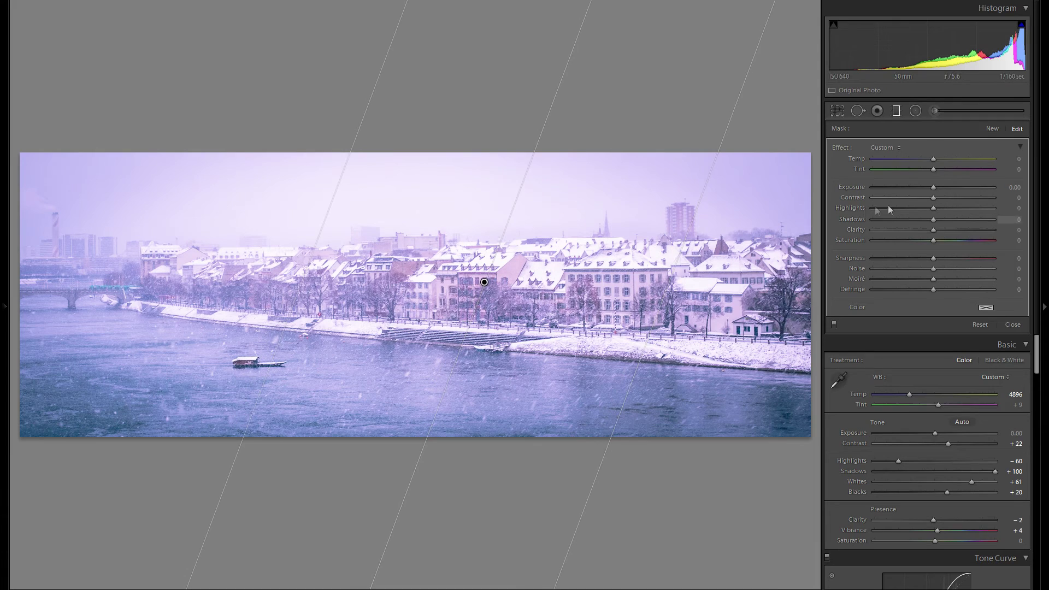
mouse_move(943, 231)
mouse_down()
mouse_move(971, 231)
mouse_move(932, 232)
mouse_move(960, 232)
mouse_move(943, 231)
mouse_up()
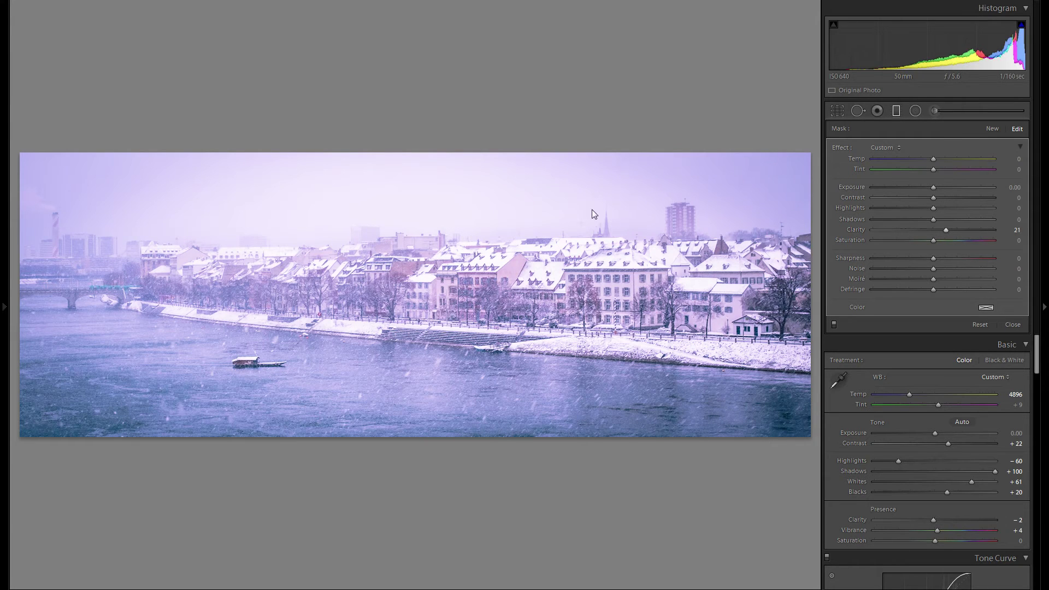
- Rotate and reposition the graduated filter into a shallower diagonal across the riverside buildings and river
drag(534, 173, 611, 224)
drag(484, 286, 521, 313)
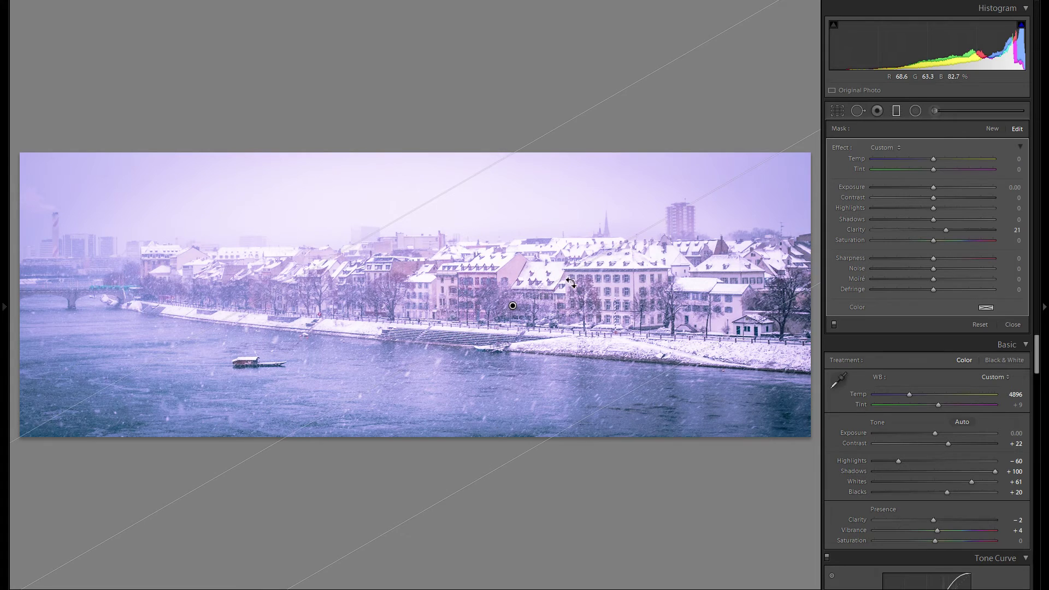
drag(580, 275, 594, 286)
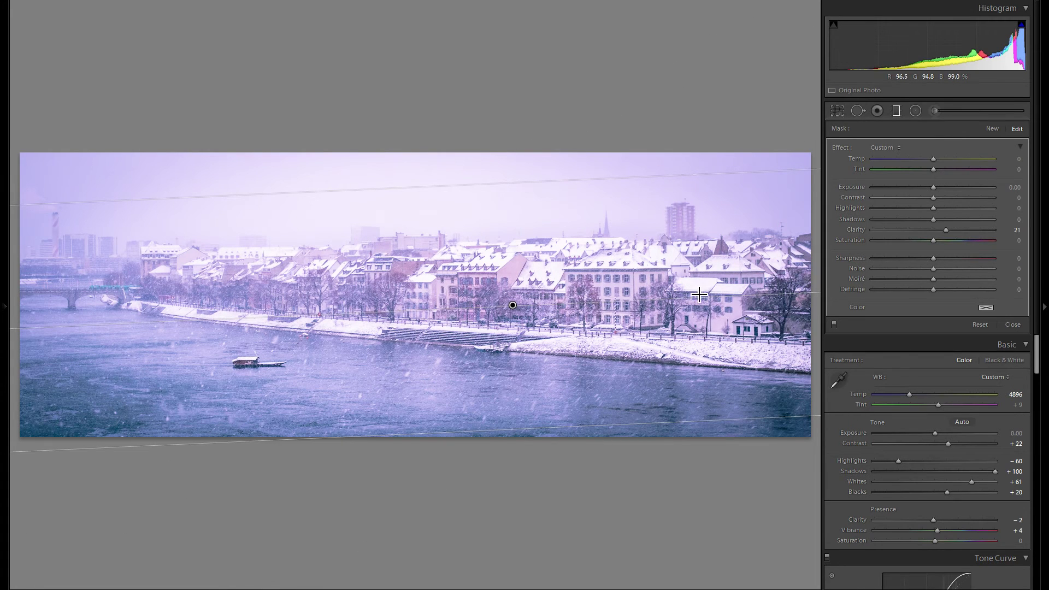
drag(697, 297, 689, 276)
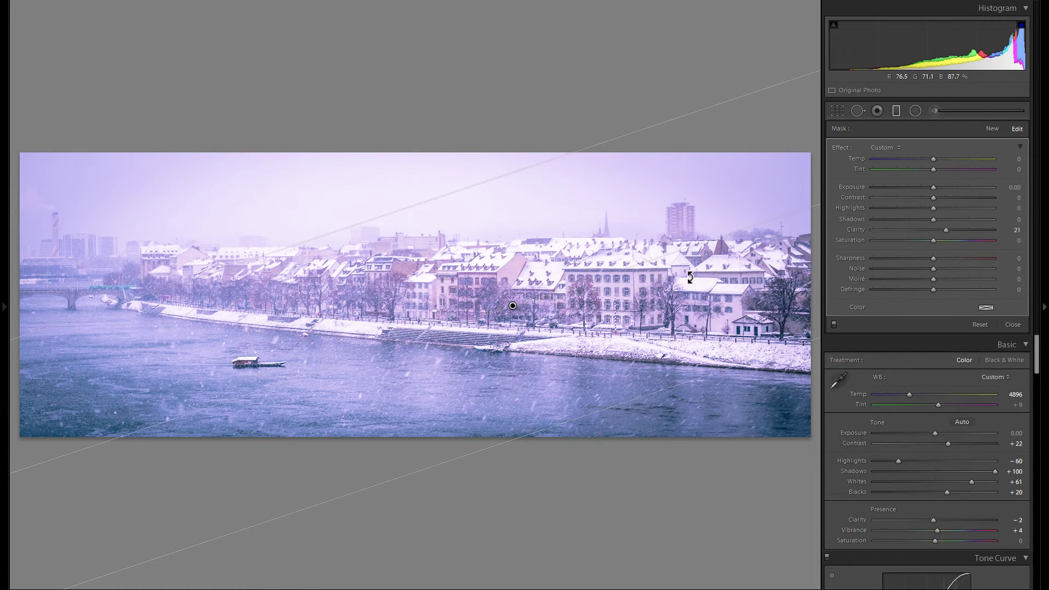
drag(512, 311, 513, 300)
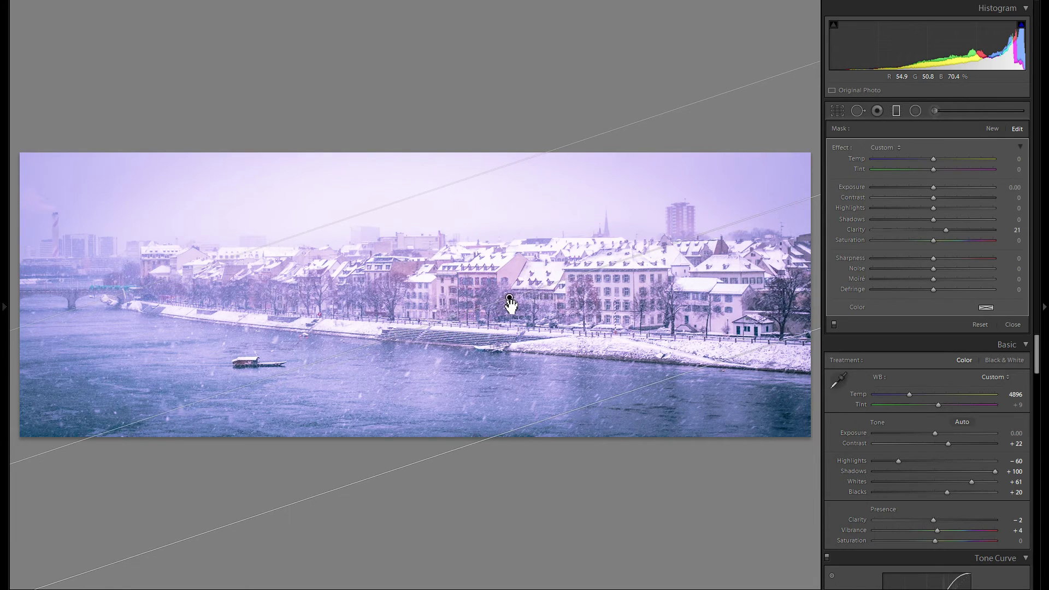
- Compare the photo with and without the graduated filter's effect
click(835, 328)
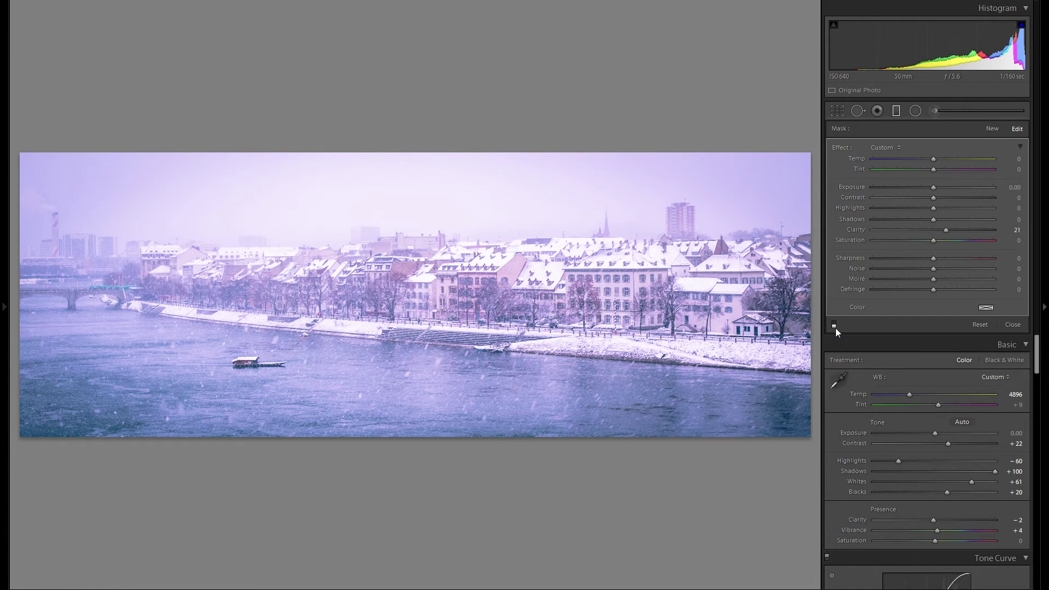
click(835, 328)
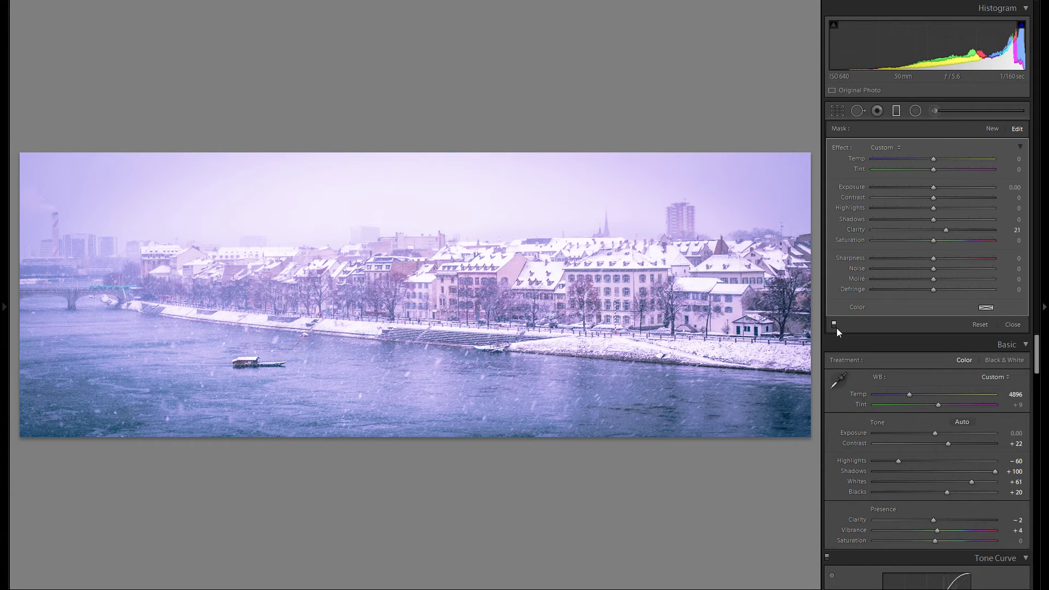
- Add a second graduated filter and angle it diagonally across the photo, centred over the river beside the boat
click(991, 129)
drag(252, 362, 340, 480)
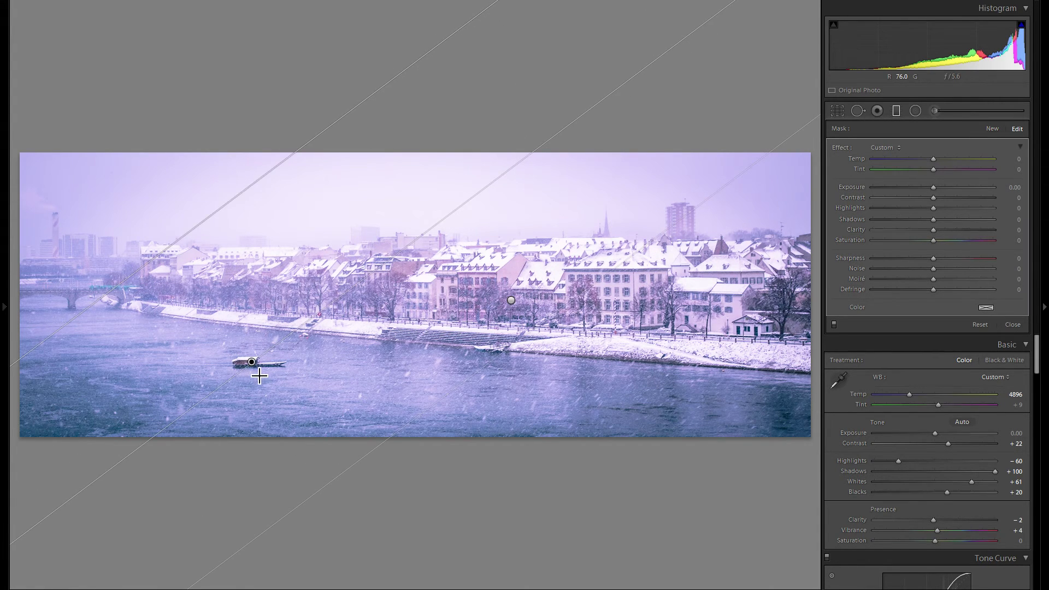
drag(247, 366, 208, 339)
drag(328, 254, 366, 275)
drag(208, 337, 211, 344)
drag(354, 307, 352, 299)
- Set the new graduated filter's Clarity to -63 and shift it slightly down toward the boat
click(896, 230)
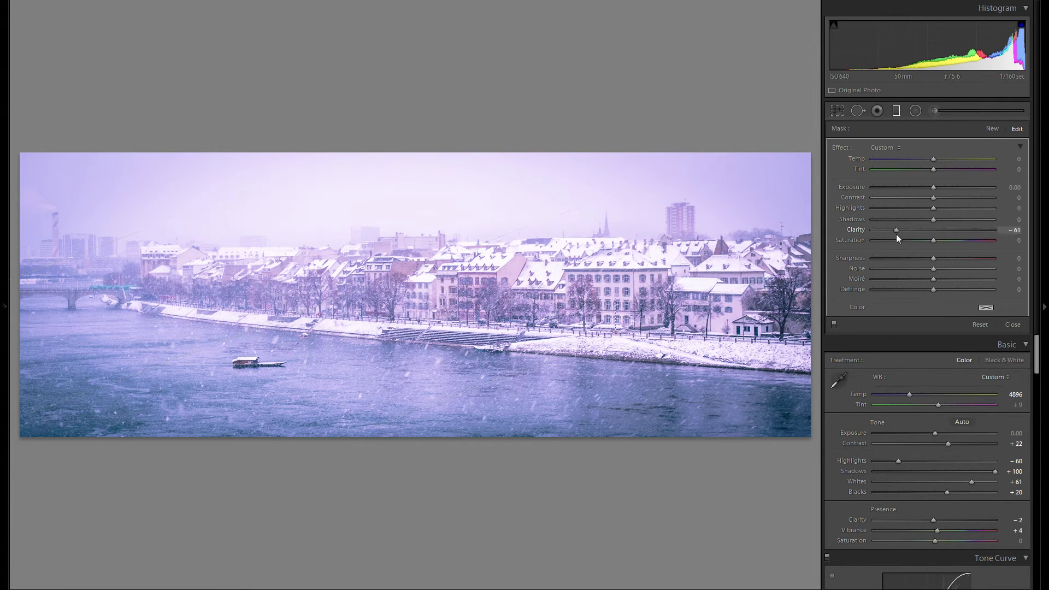
mouse_move(889, 236)
mouse_down()
mouse_move(858, 230)
mouse_move(910, 238)
mouse_up()
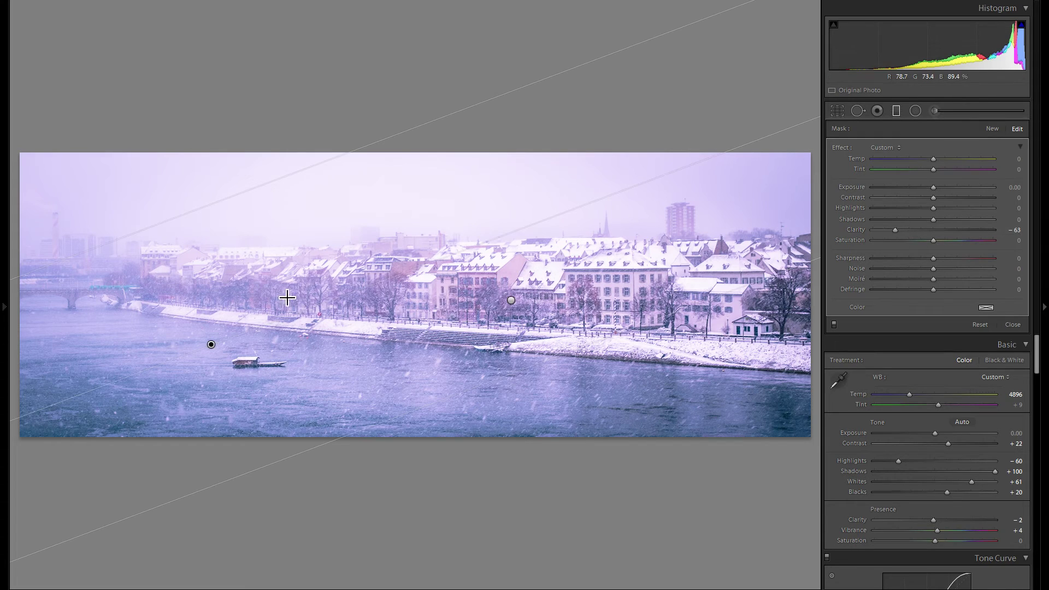
drag(211, 345, 363, 399)
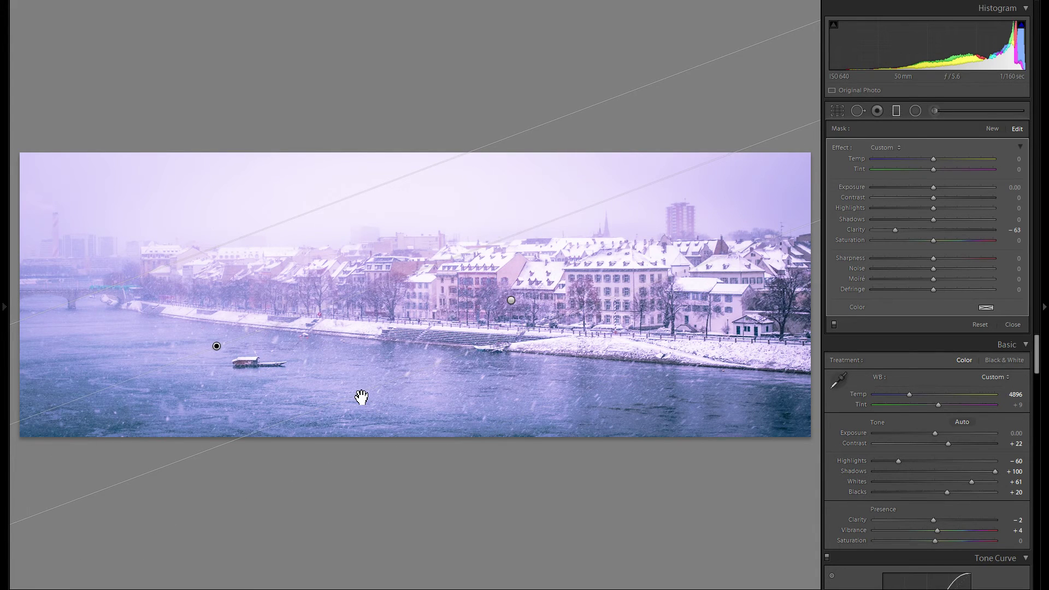
mouse_move(219, 355)
mouse_down()
mouse_move(234, 381)
mouse_move(228, 370)
mouse_up()
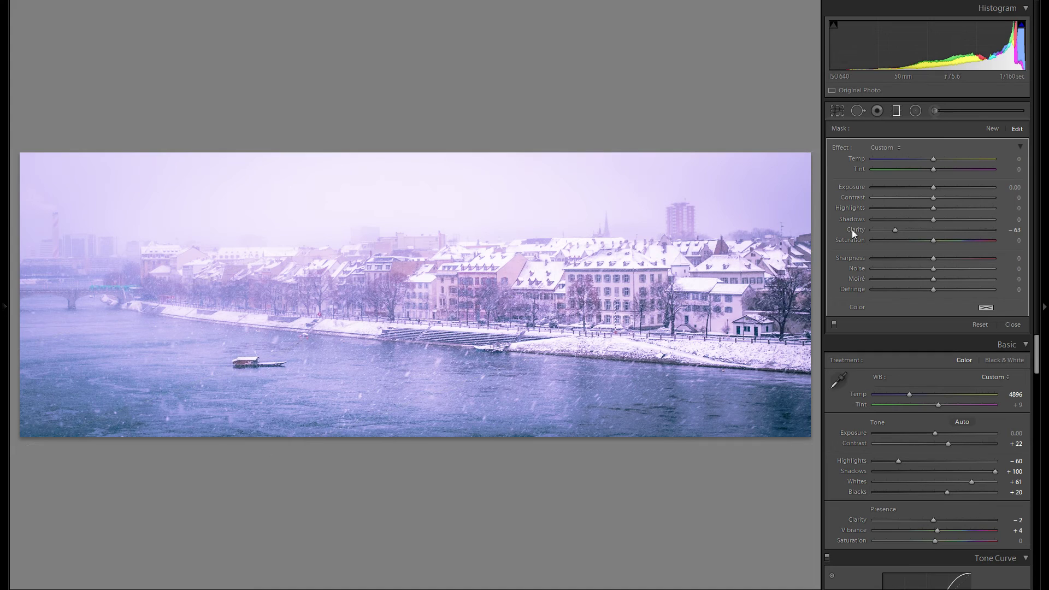
- Reset the second graduated filter's Clarity to compare the look, and set it to -91
double_click(852, 229)
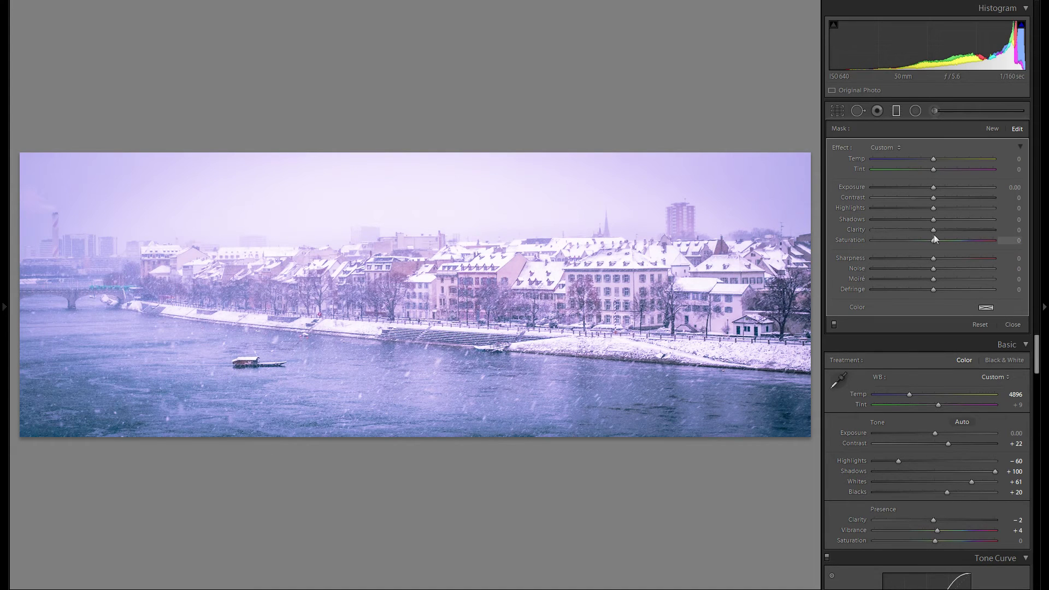
drag(919, 235, 885, 241)
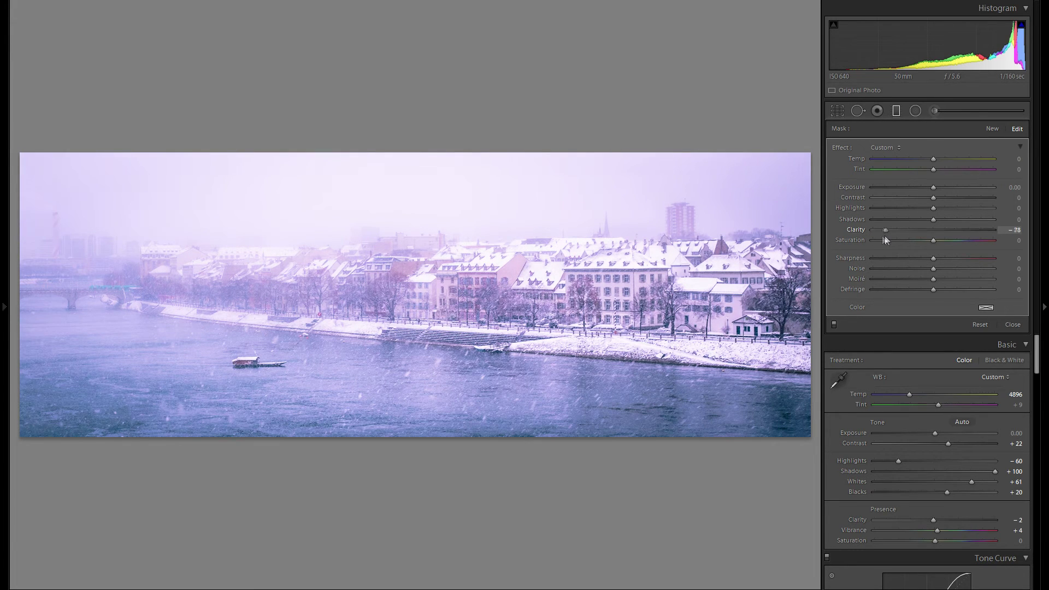
double_click(856, 230)
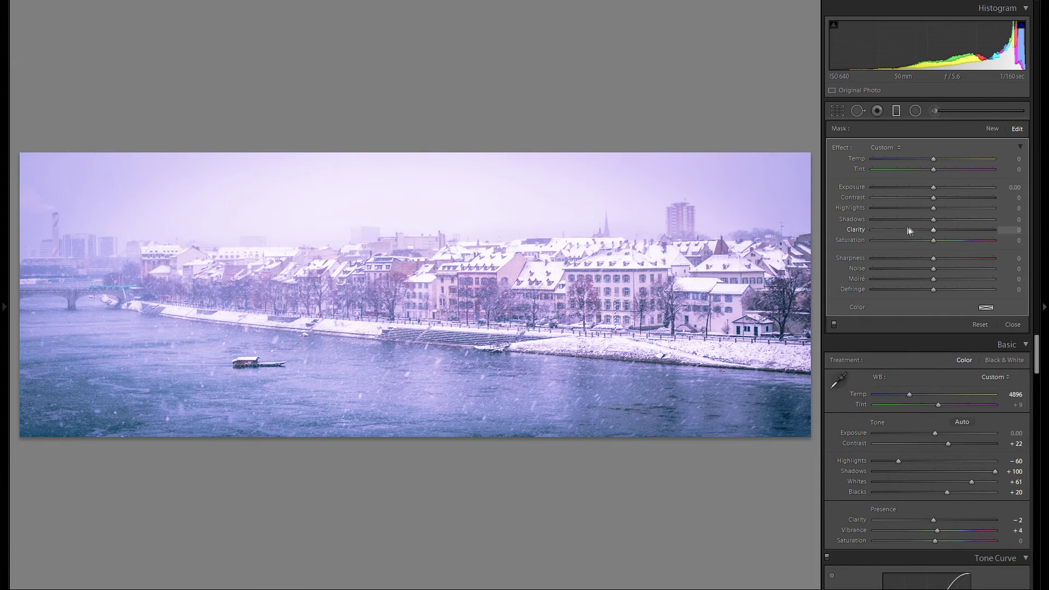
click(878, 230)
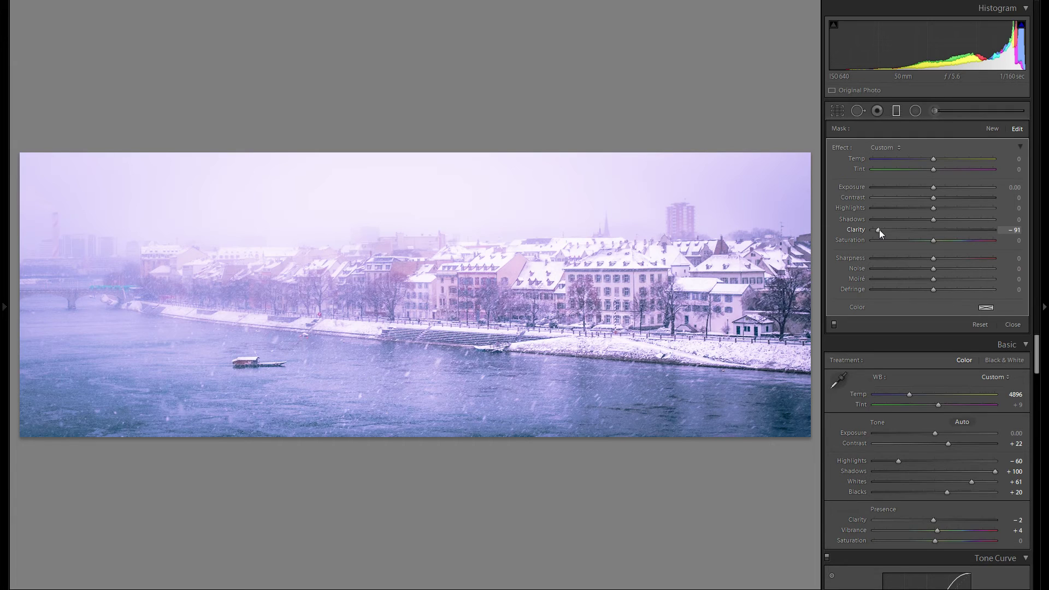
drag(880, 229, 879, 229)
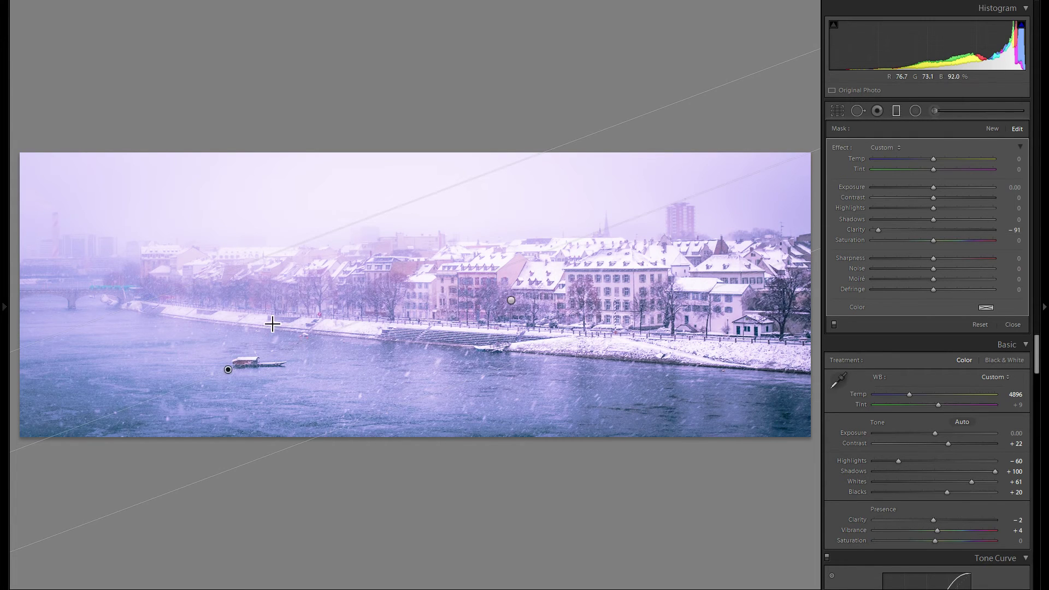
- Add a third shallow diagonal graduated filter near the bridge with a strongly reduced Clarity
click(990, 129)
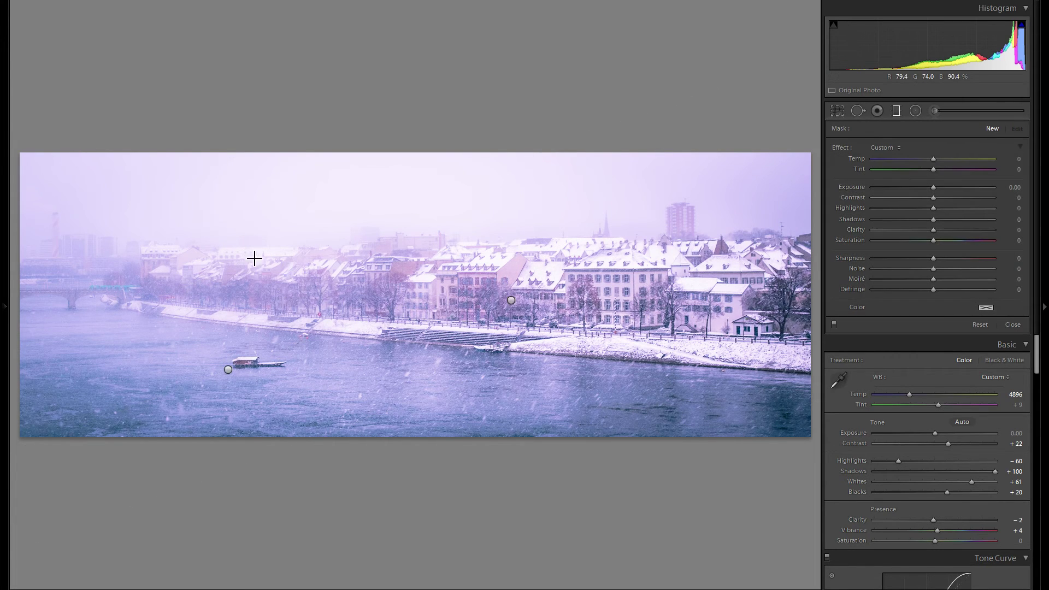
drag(153, 314, 177, 357)
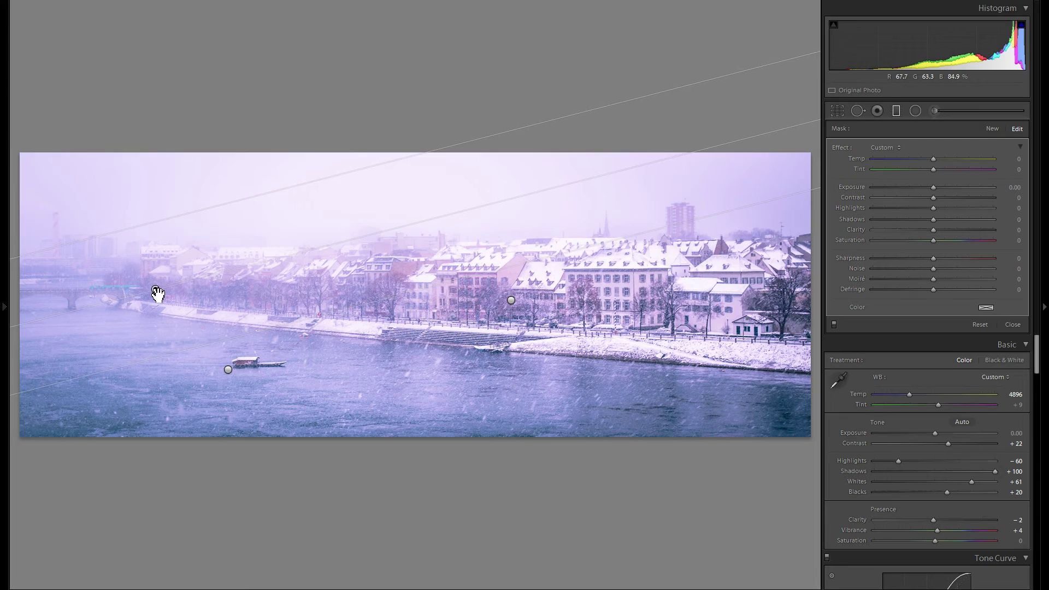
drag(900, 233, 880, 239)
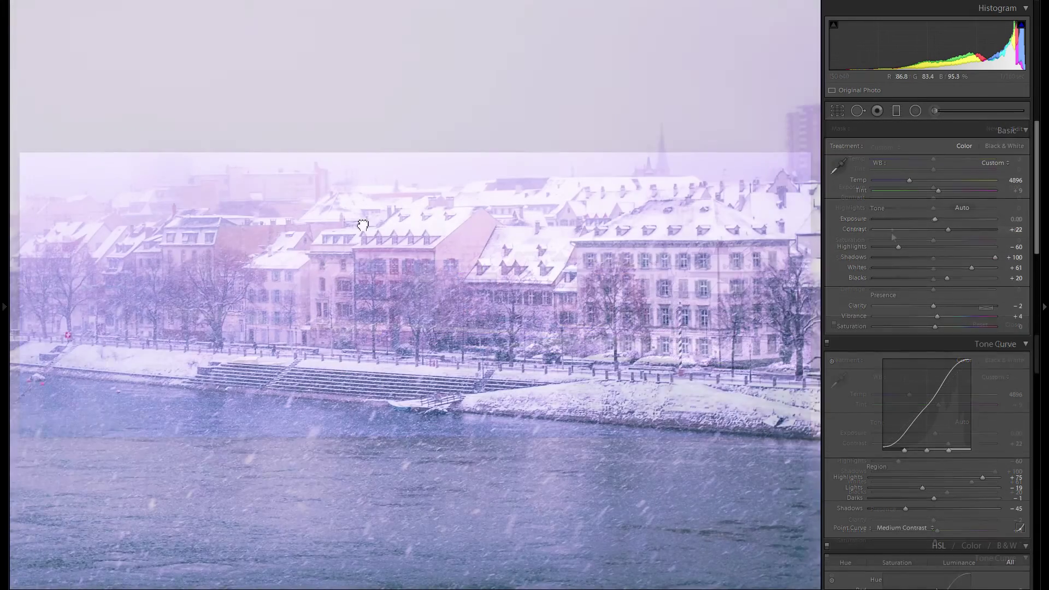
- Inspect the hazy buildings up close, and add a horizontal graduated filter along the photo's bottom edge with Exposure -0.16
drag(363, 226, 442, 228)
drag(278, 225, 511, 235)
mouse_move(304, 241)
mouse_down()
mouse_move(433, 245)
mouse_move(374, 246)
mouse_up()
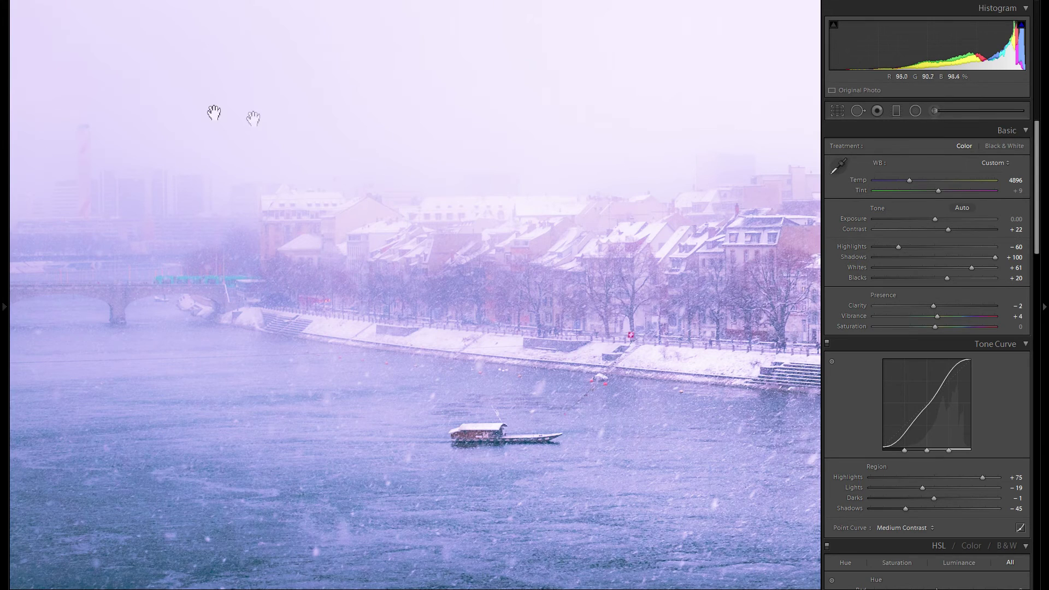
click(580, 252)
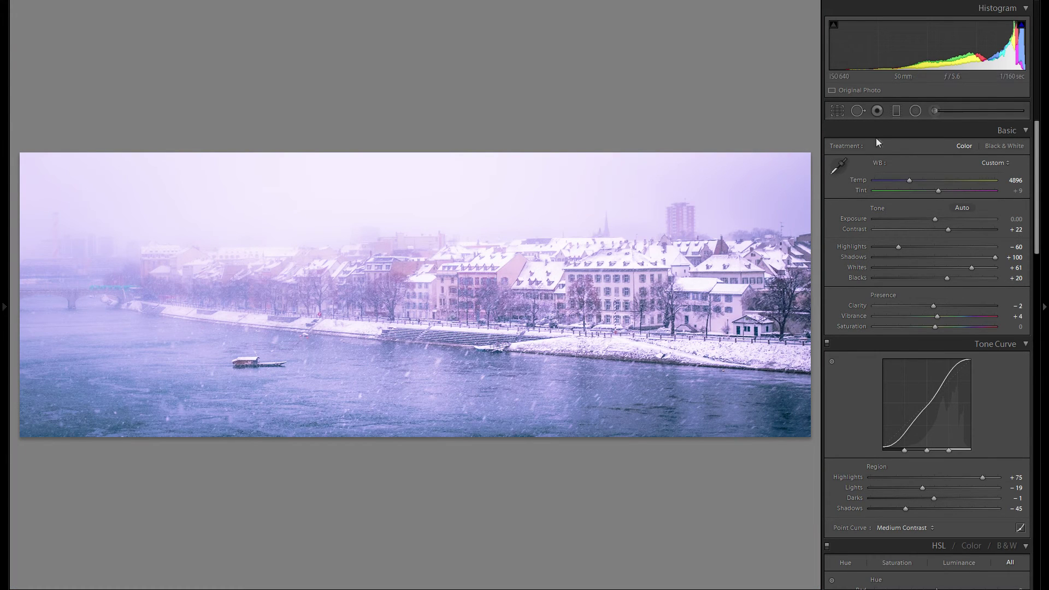
click(897, 111)
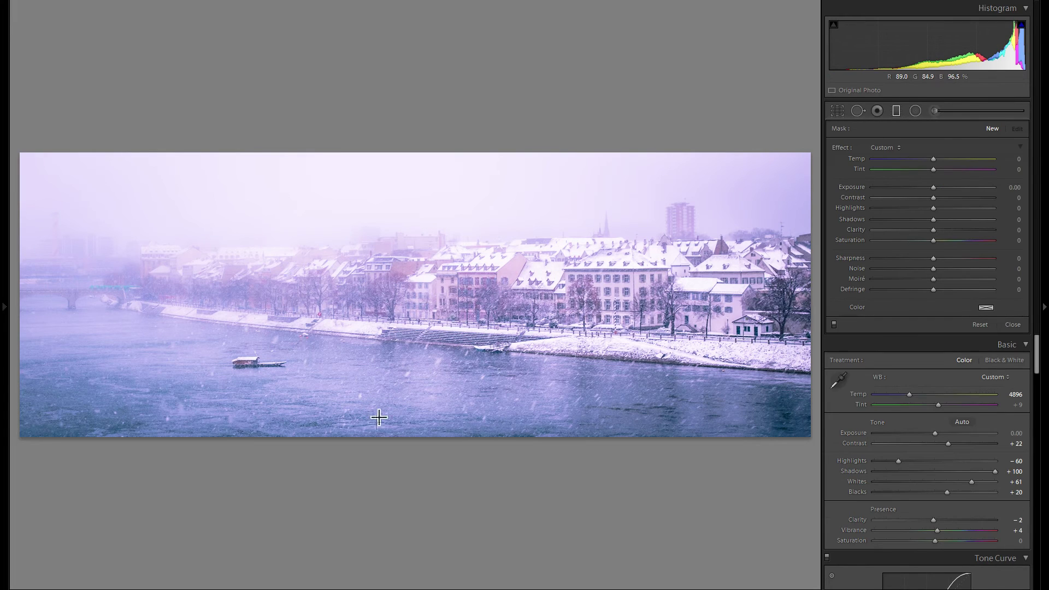
mouse_move(372, 433)
mouse_down()
mouse_move(369, 397)
mouse_move(367, 424)
mouse_up()
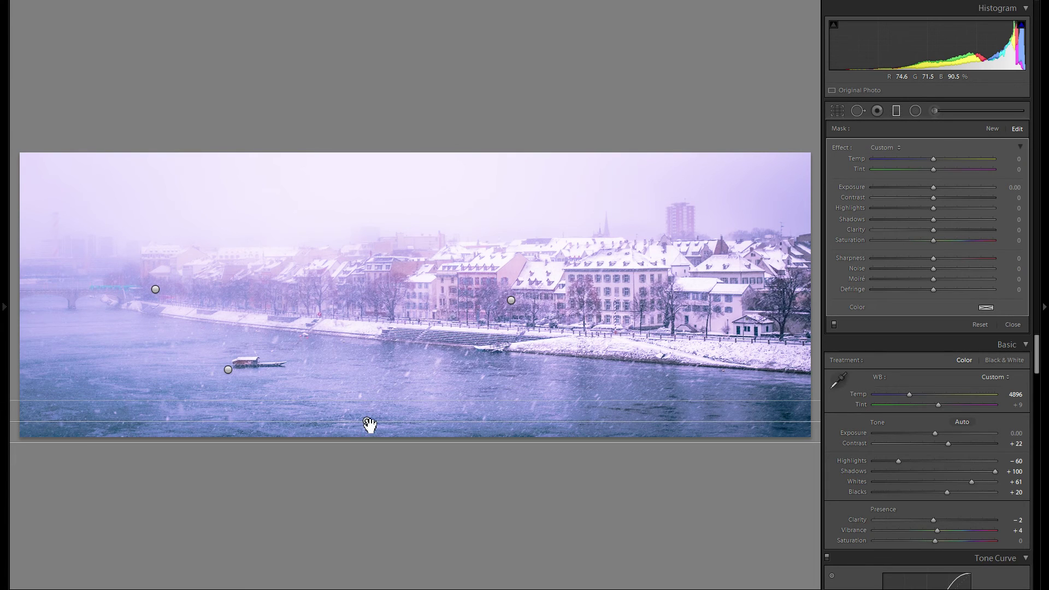
drag(933, 188, 931, 188)
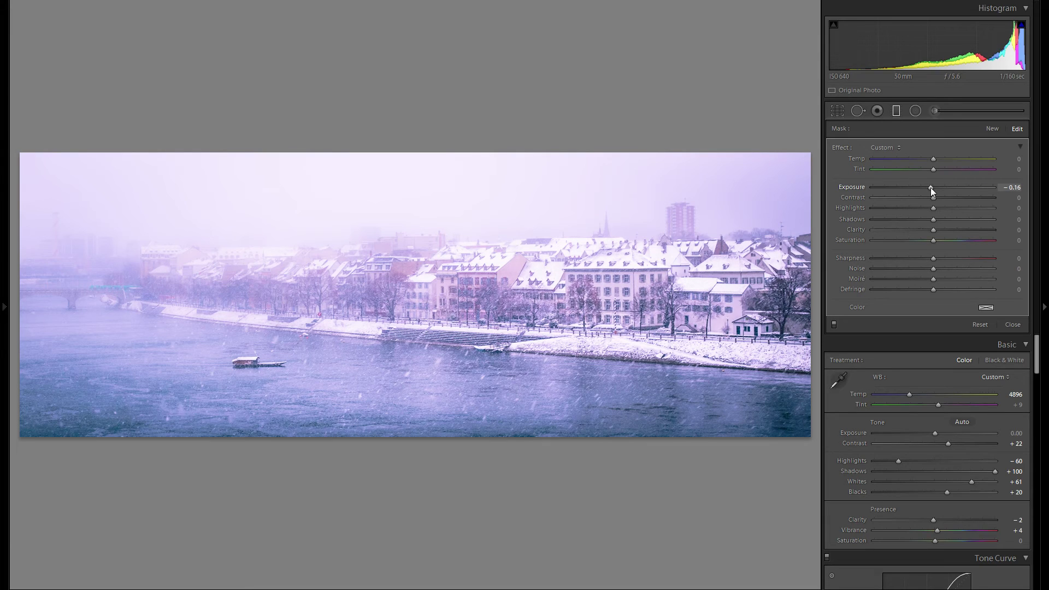
- Add a horizontal graduated filter along the top of the sky with Exposure -0.42
click(992, 128)
mouse_move(395, 163)
mouse_down()
mouse_move(395, 207)
mouse_move(394, 172)
mouse_up()
drag(923, 185, 926, 185)
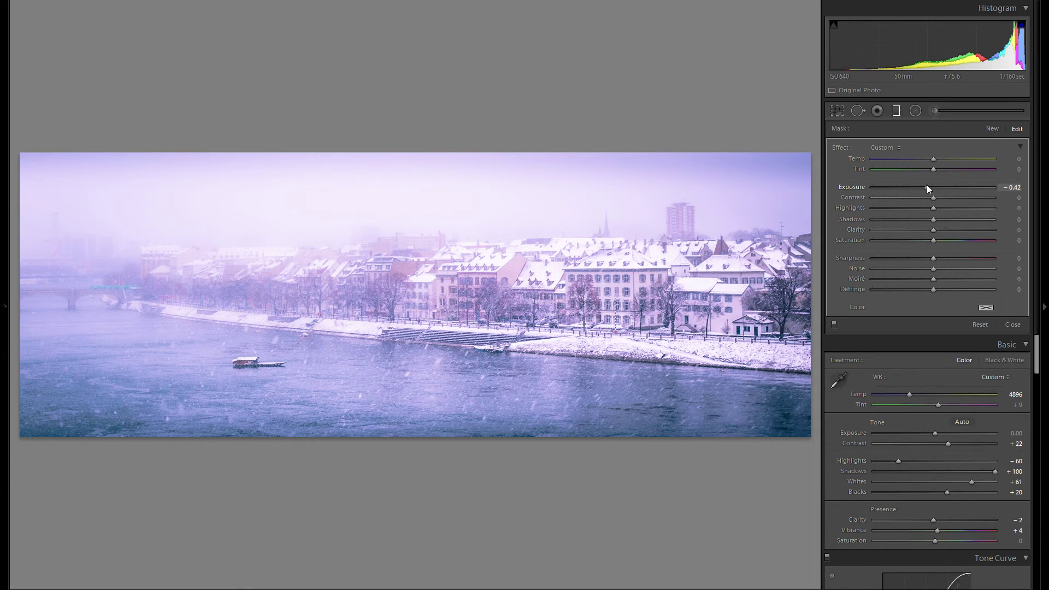
- Compare the photo with and without all graduated filters, and close the graduated filter tool
click(834, 324)
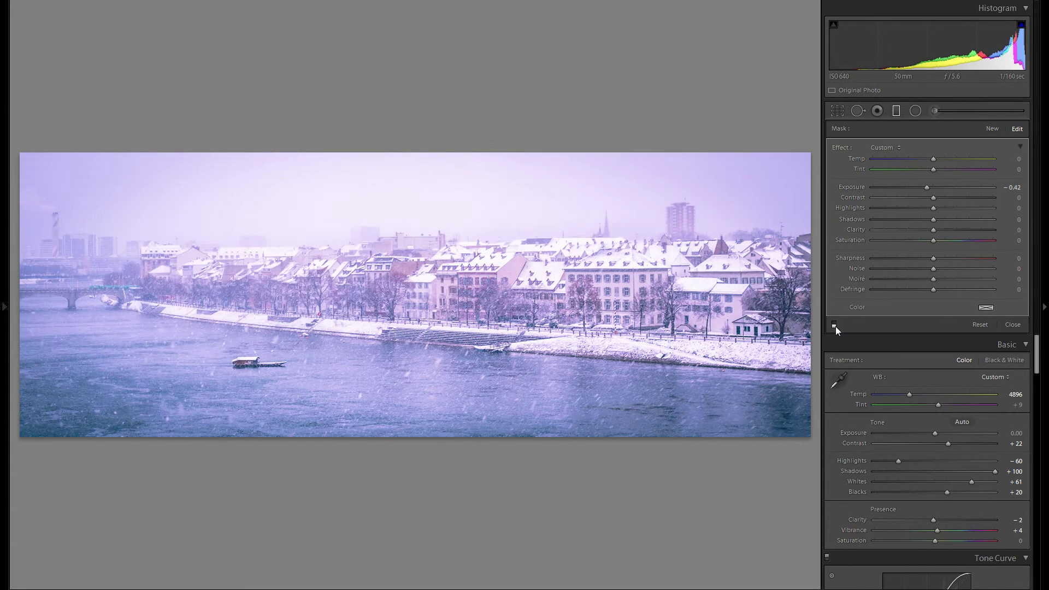
click(834, 324)
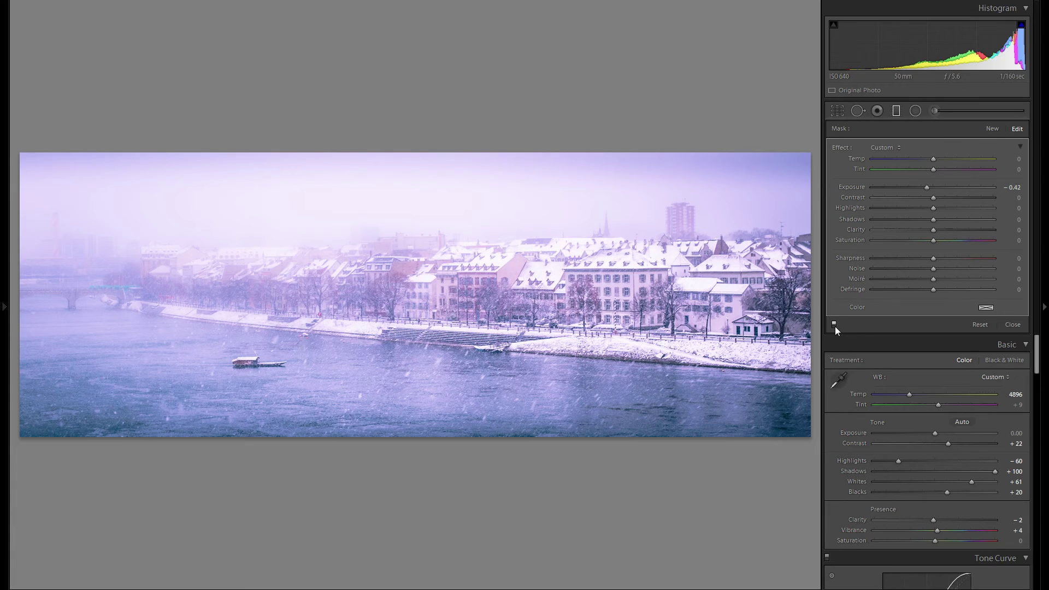
click(895, 111)
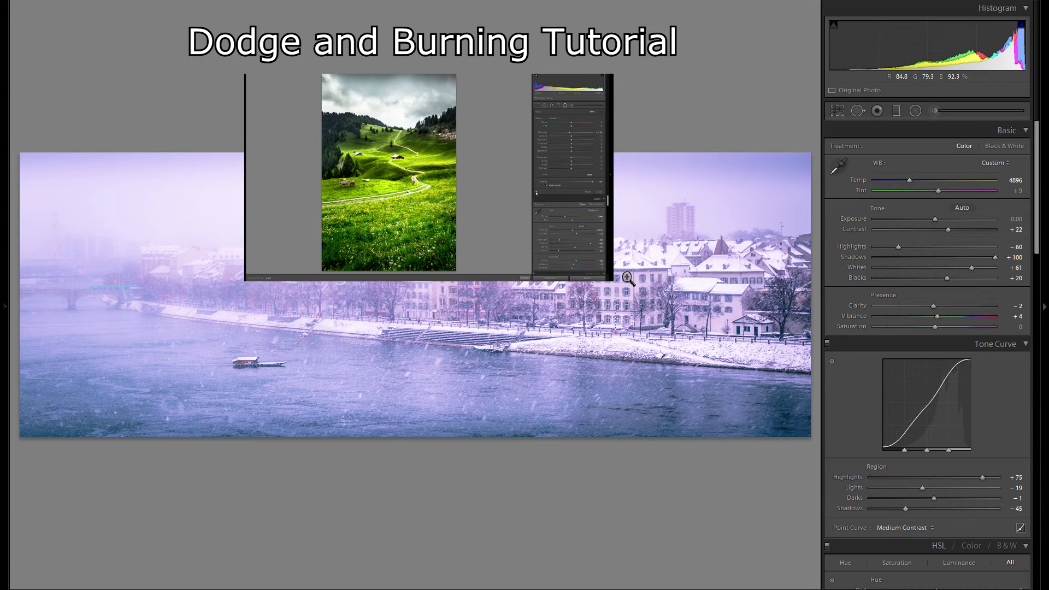
- Add a flat radial filter with an inverted mask over the river, with Exposure 0.23 and Clarity 34
click(915, 111)
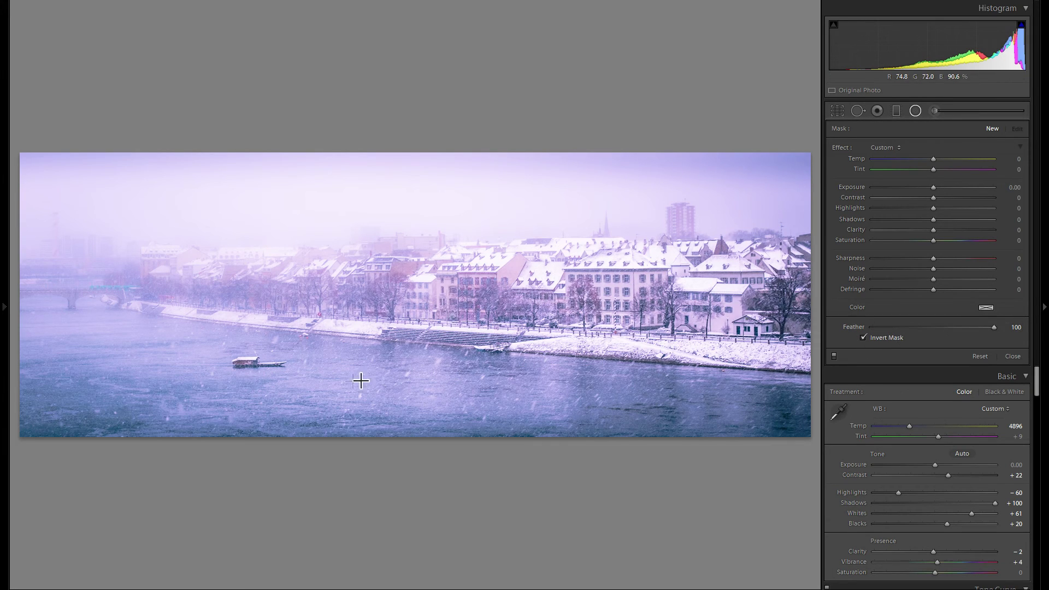
drag(366, 389, 594, 416)
drag(388, 393, 463, 395)
drag(540, 361, 531, 388)
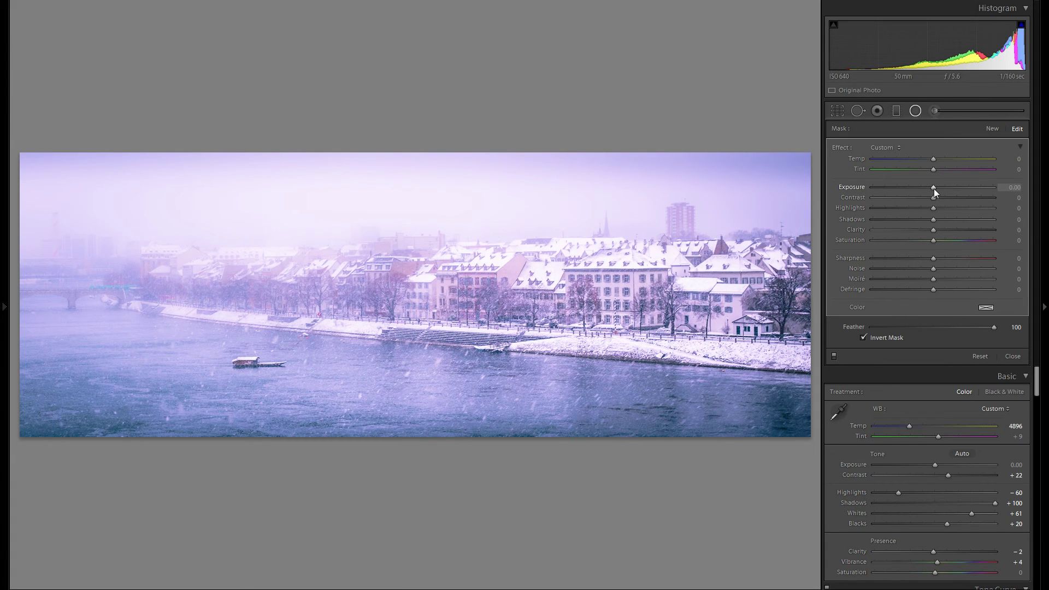
mouse_move(933, 189)
mouse_down()
mouse_move(952, 186)
mouse_move(939, 189)
mouse_up()
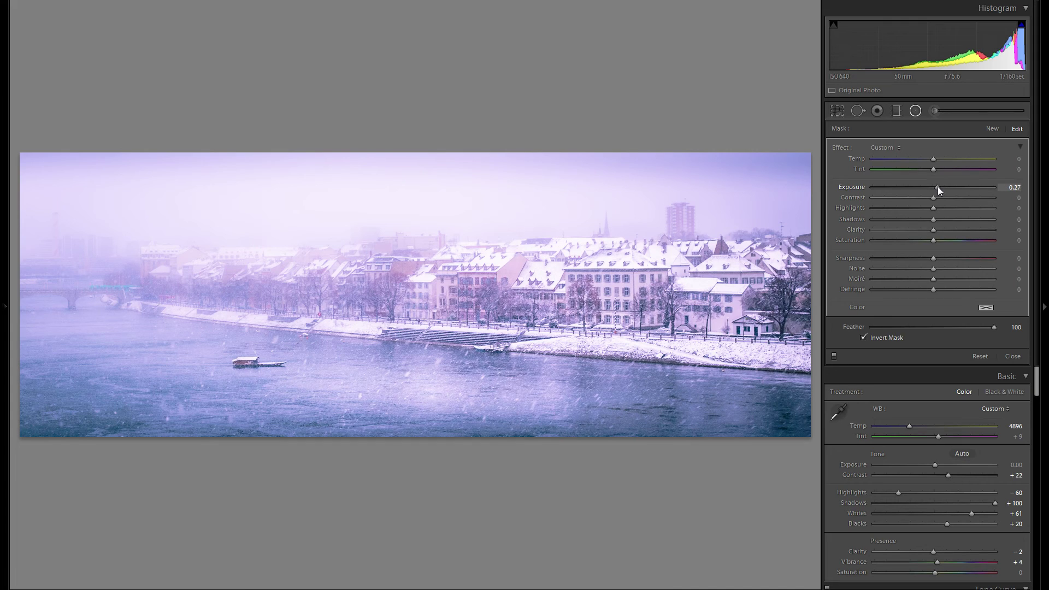
mouse_move(939, 230)
mouse_down()
mouse_move(962, 231)
mouse_move(927, 228)
mouse_up()
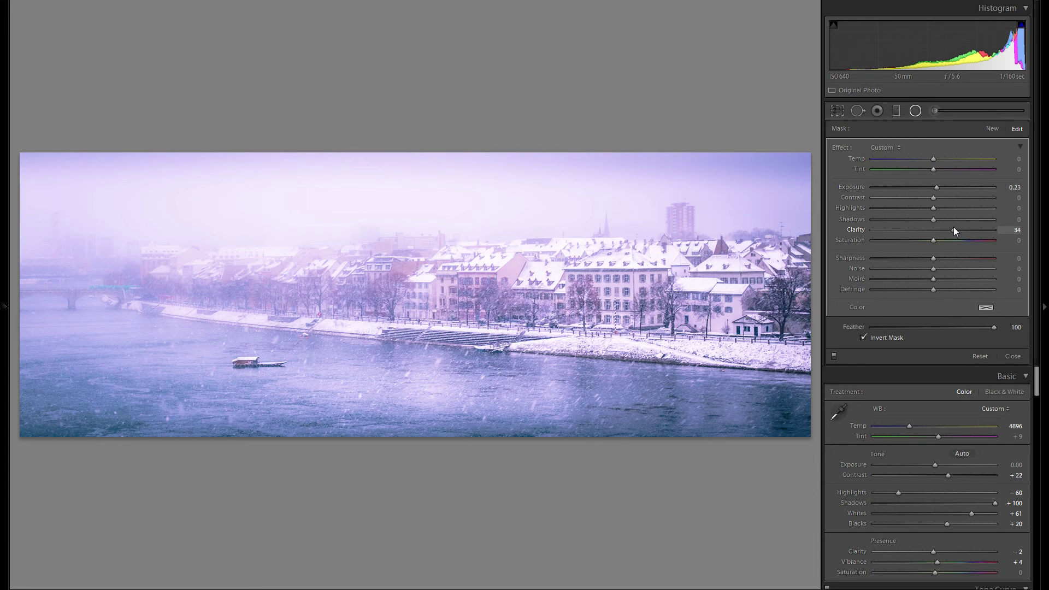
- Move the radial filter to the right part of the river, flatten it and give it a pale pink colour tint
drag(686, 409, 745, 415)
drag(585, 403, 666, 408)
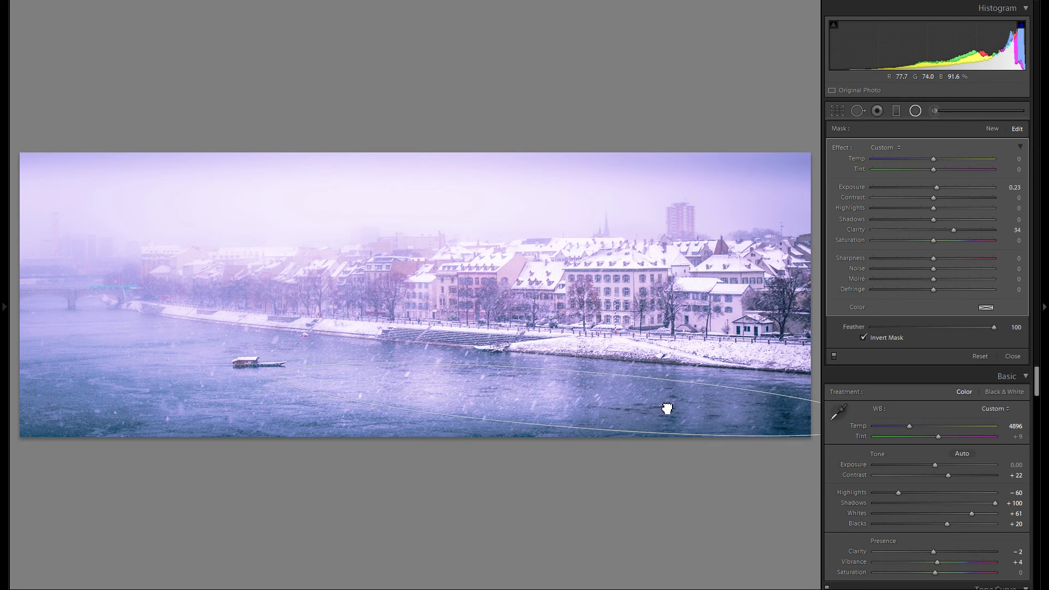
drag(695, 376, 695, 381)
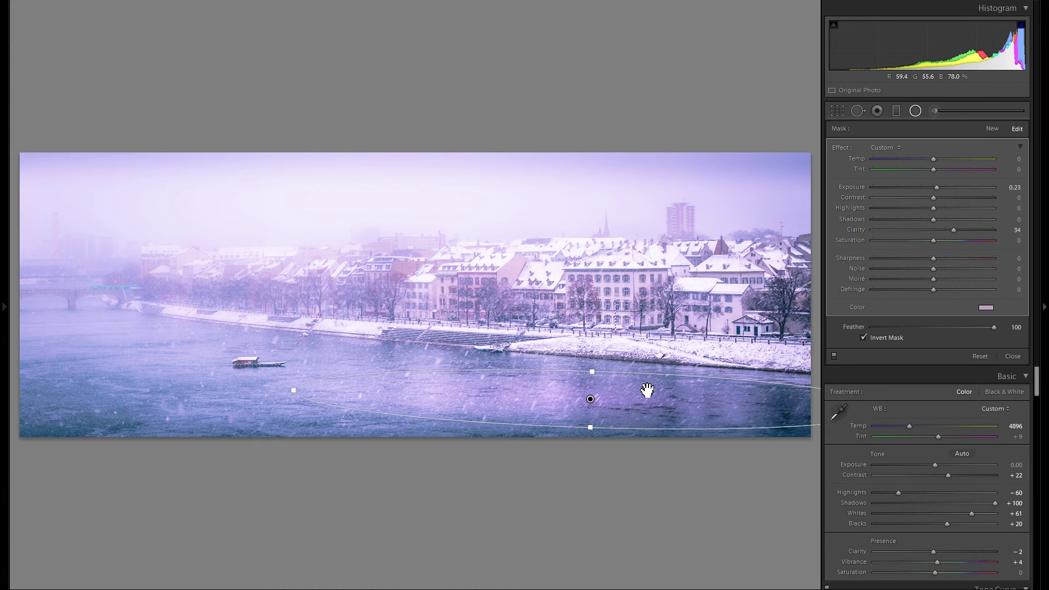
mouse_move(650, 389)
mouse_down()
mouse_move(632, 393)
mouse_move(647, 389)
mouse_up()
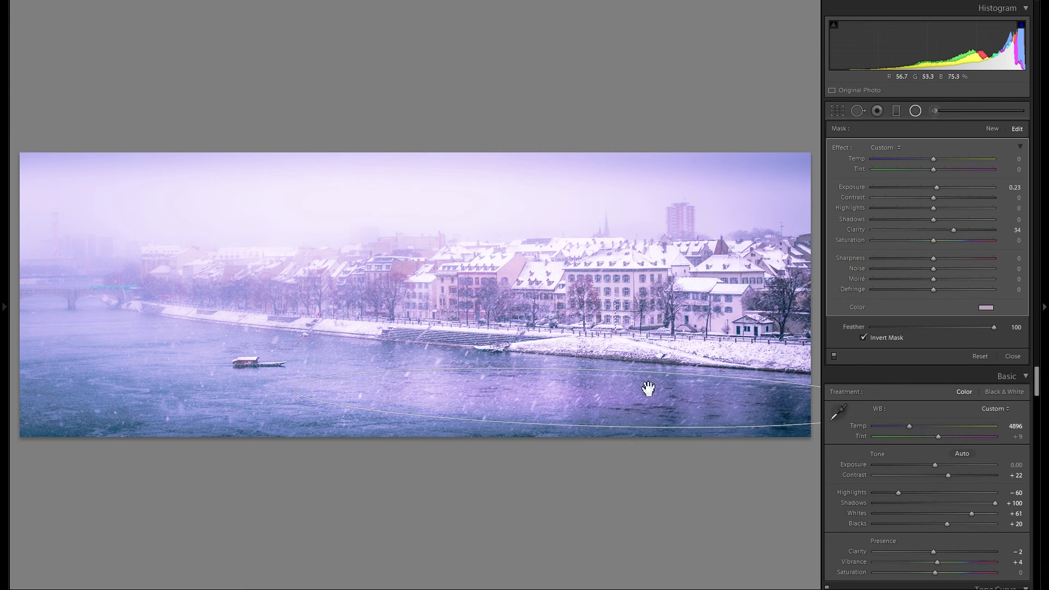
- Duplicate the tinted radial filter and place the copy on the left part of the river near the boat
right_click(586, 386)
click(617, 392)
drag(675, 398, 238, 364)
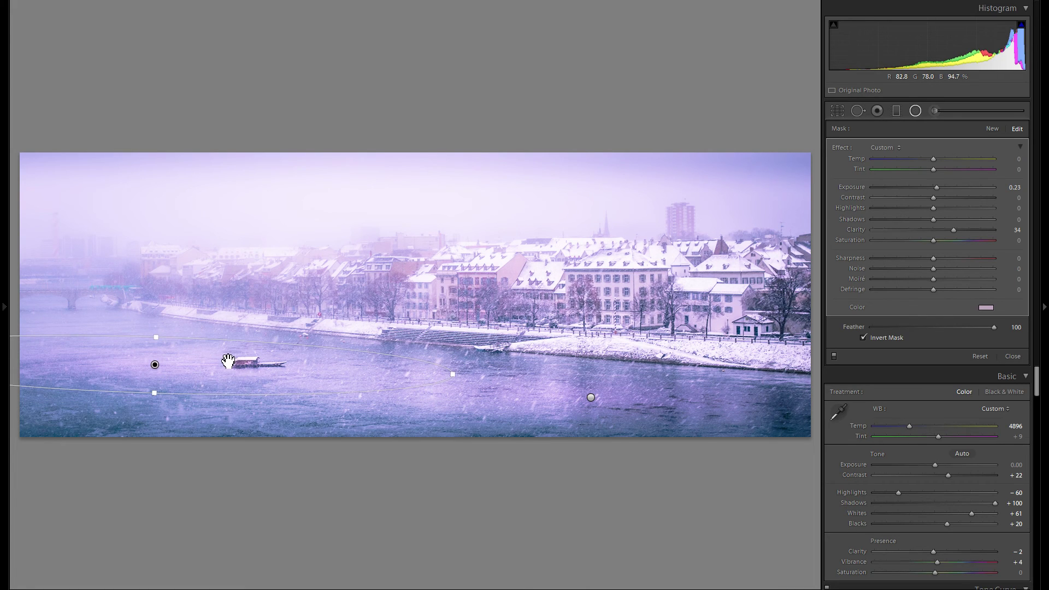
- Duplicate the radial filter onto the left riverside buildings and set its Exposure to 0.20
right_click(229, 358)
click(252, 366)
drag(211, 367, 281, 309)
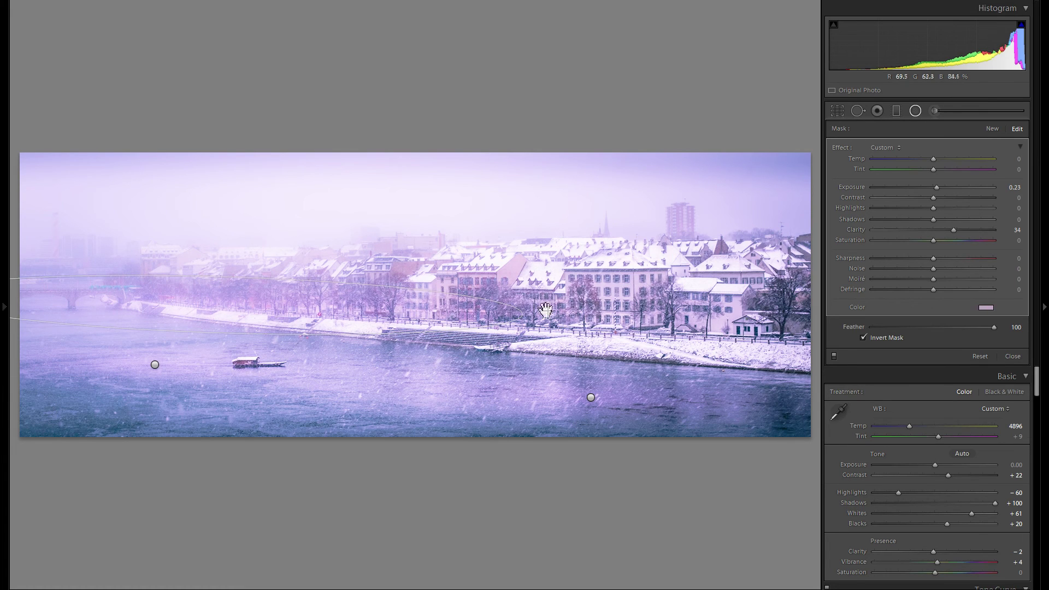
drag(227, 284, 236, 276)
drag(935, 188, 933, 189)
- Duplicate the radial filter from the buildings to the river's lower-left corner and adjust its Exposure
right_click(280, 294)
click(312, 299)
drag(322, 304, 70, 421)
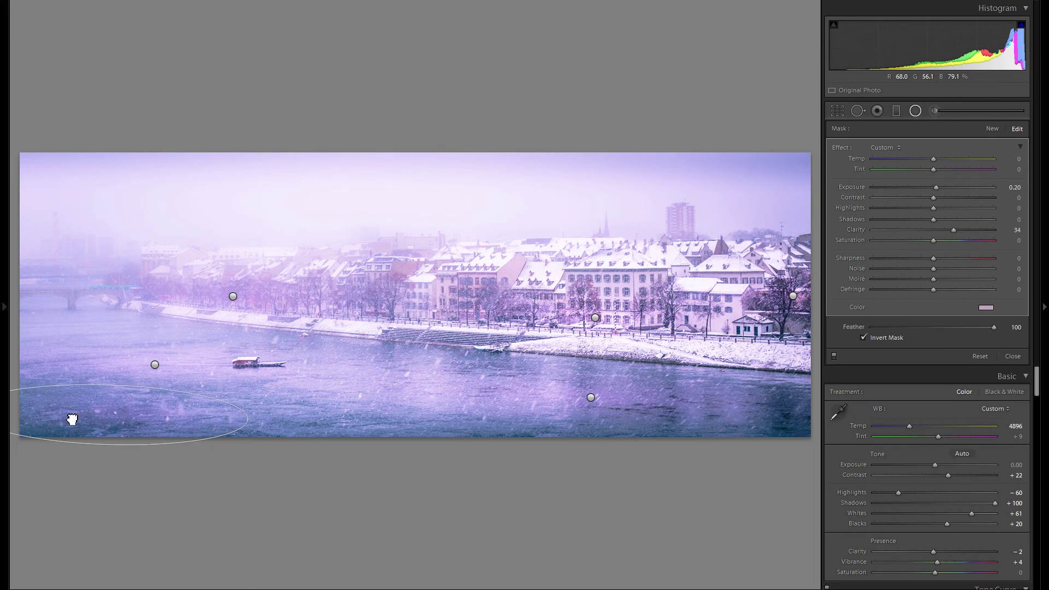
drag(935, 188, 940, 185)
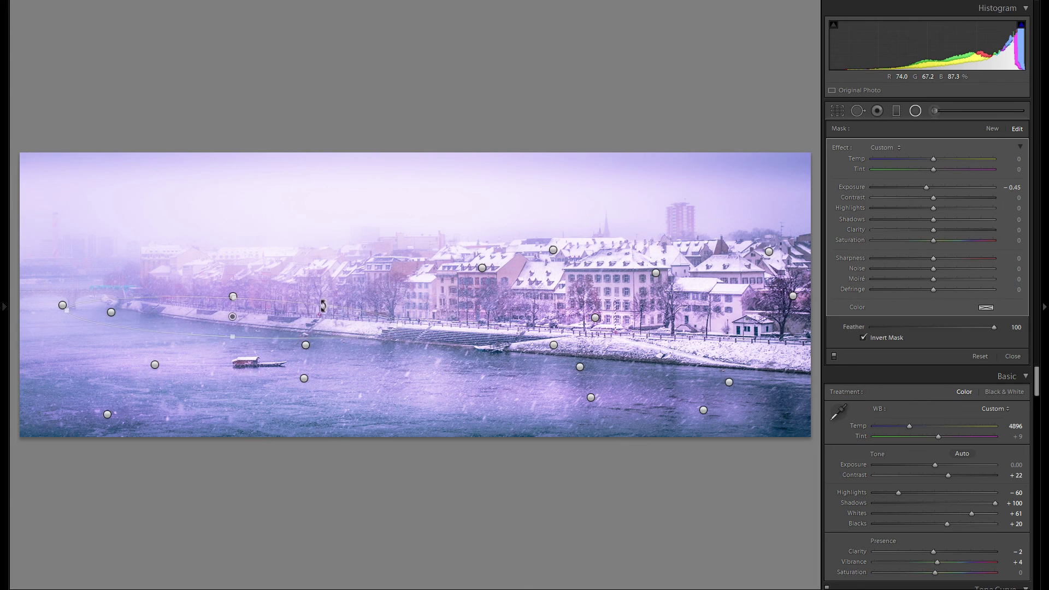
- Set the Exposure of the selected radial filter on the left riverbank to -0.05
drag(927, 187, 939, 187)
drag(248, 318, 293, 317)
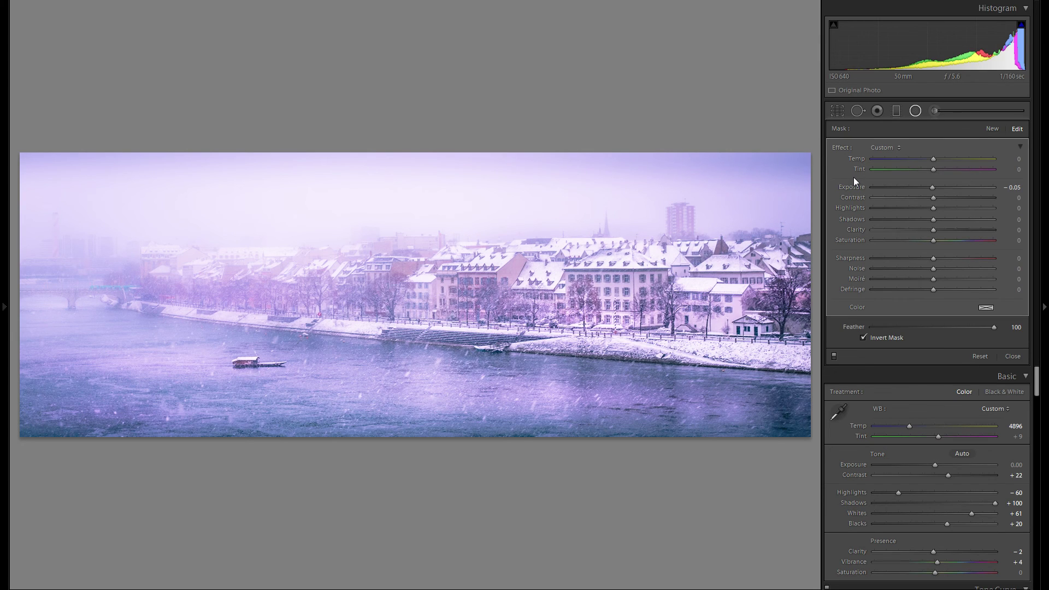
- Disable and re-enable all radial filters twice to compare the photo with and without the dodging and burning
click(834, 355)
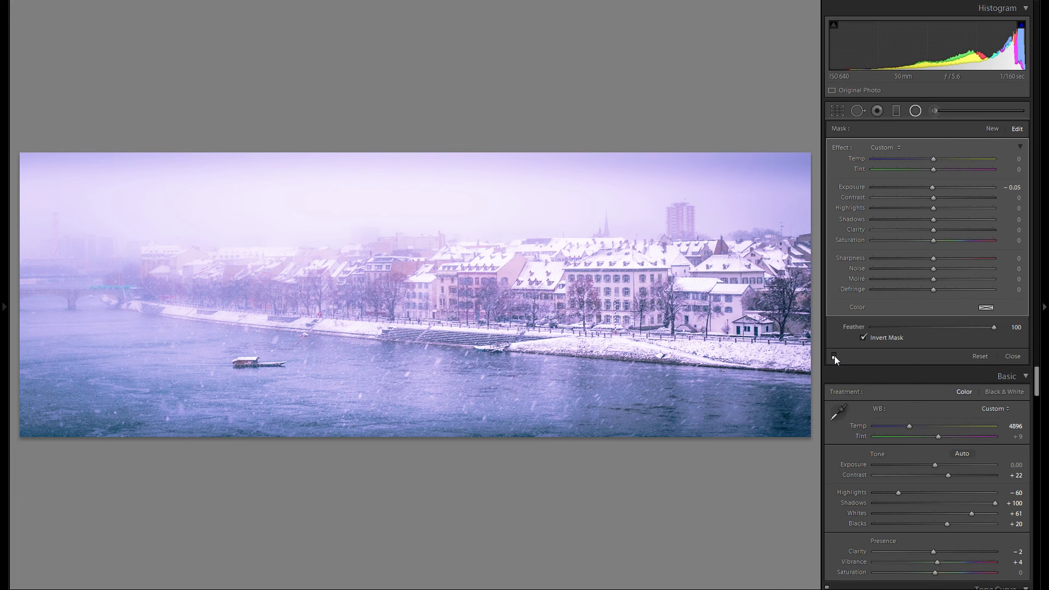
click(834, 355)
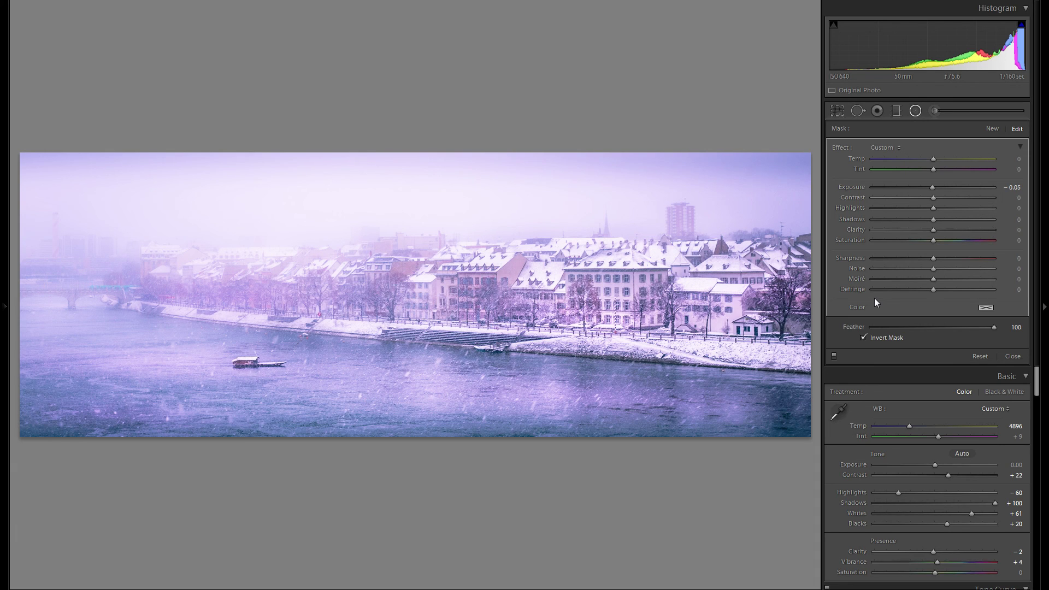
click(834, 360)
click(834, 359)
- Compare the edit with the original by going back to the import state in the history, and return to the latest state
click(3, 307)
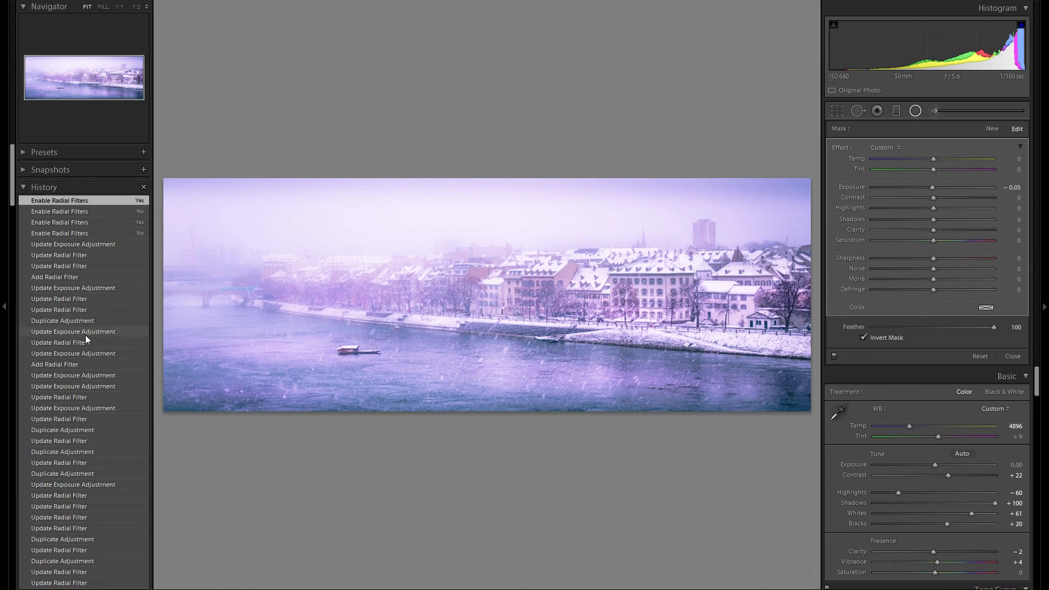
scroll(85, 337, down, 20)
scroll(86, 382, down, 10)
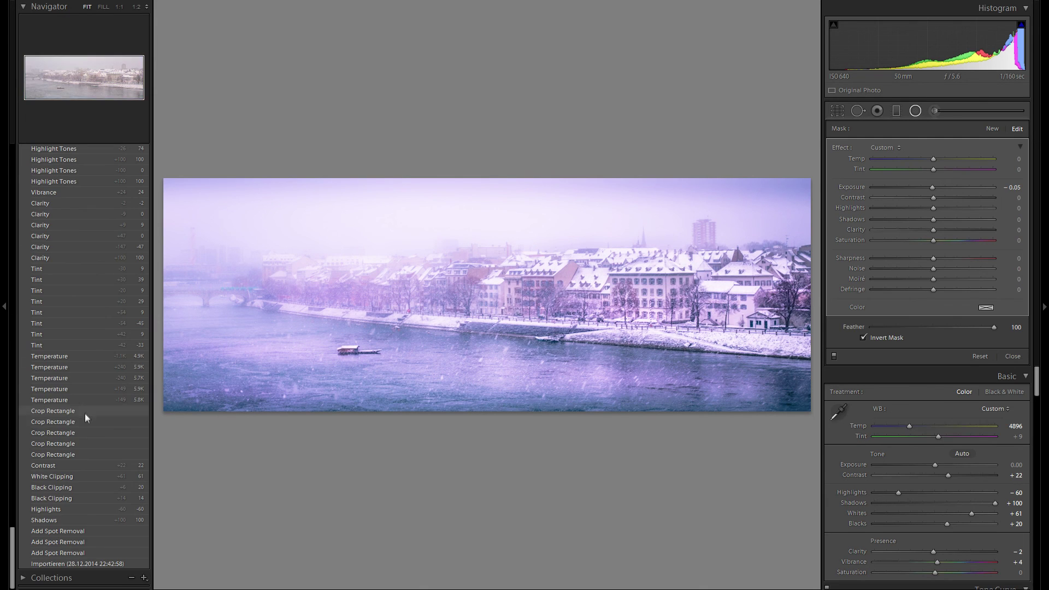
click(78, 561)
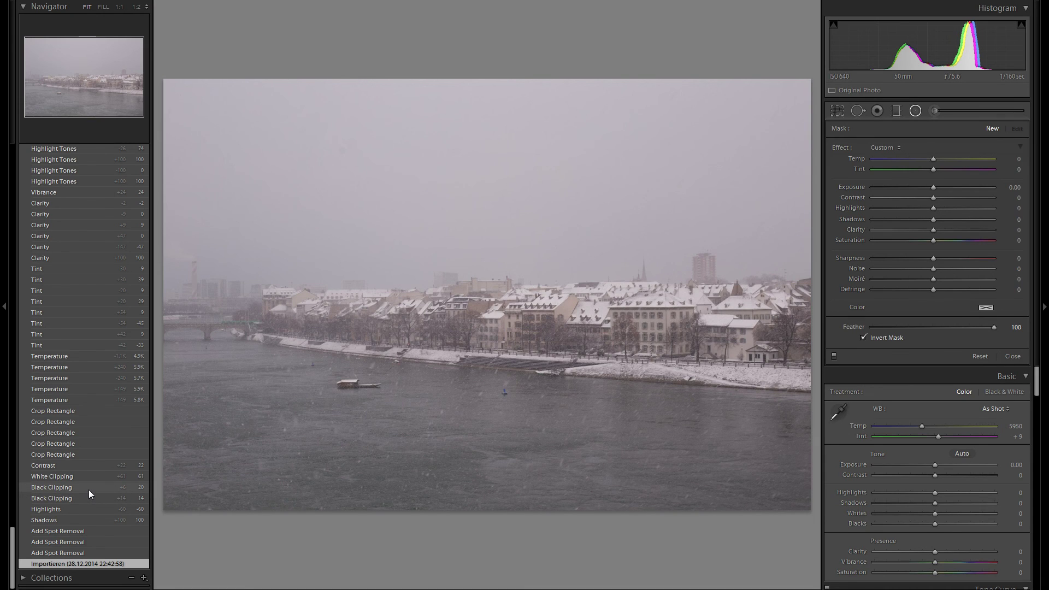
scroll(96, 464, up, 15)
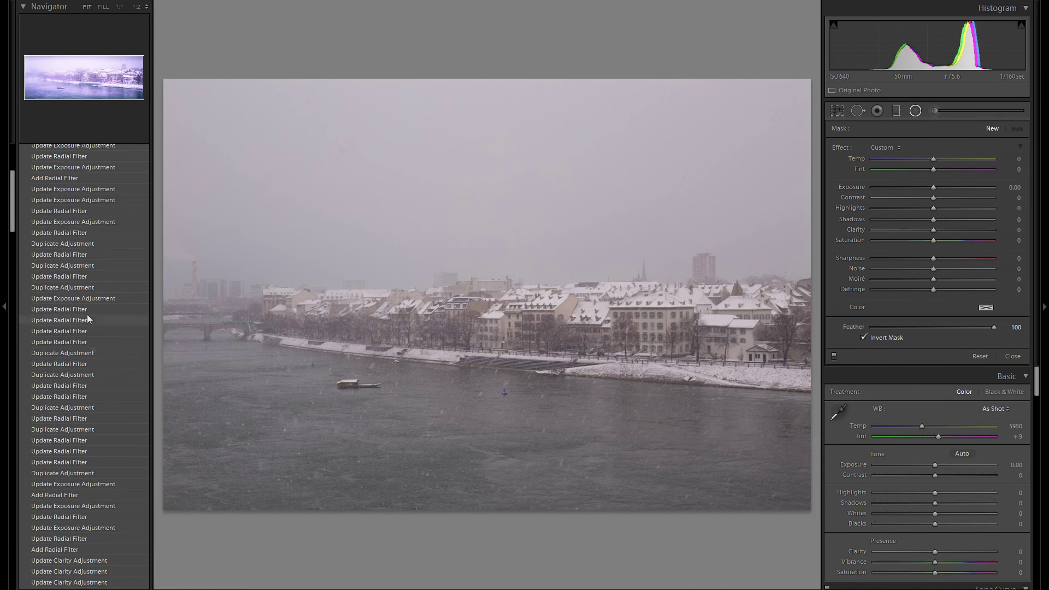
scroll(91, 345, up, 5)
click(81, 201)
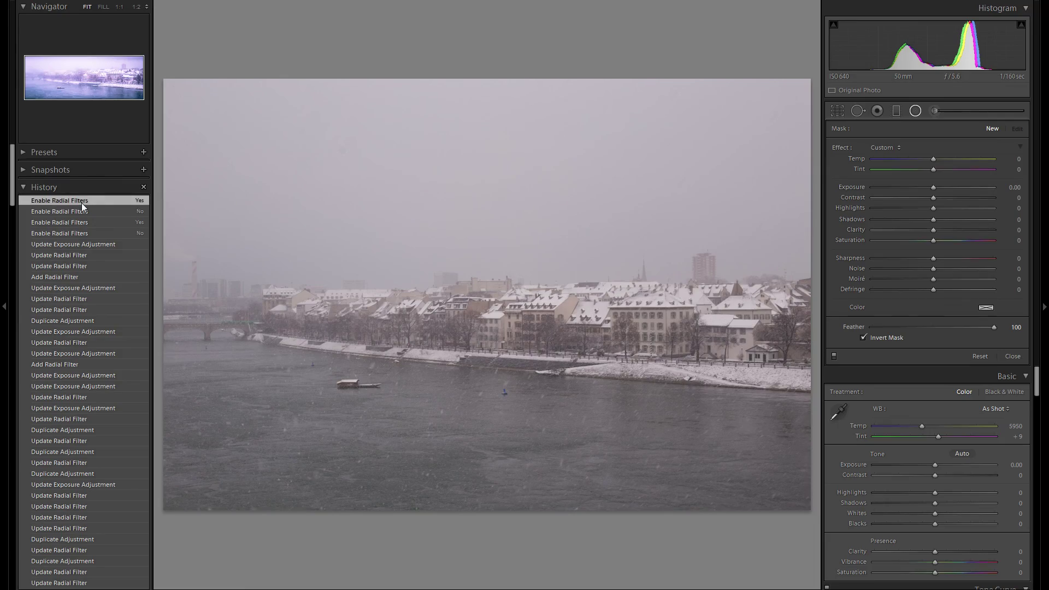